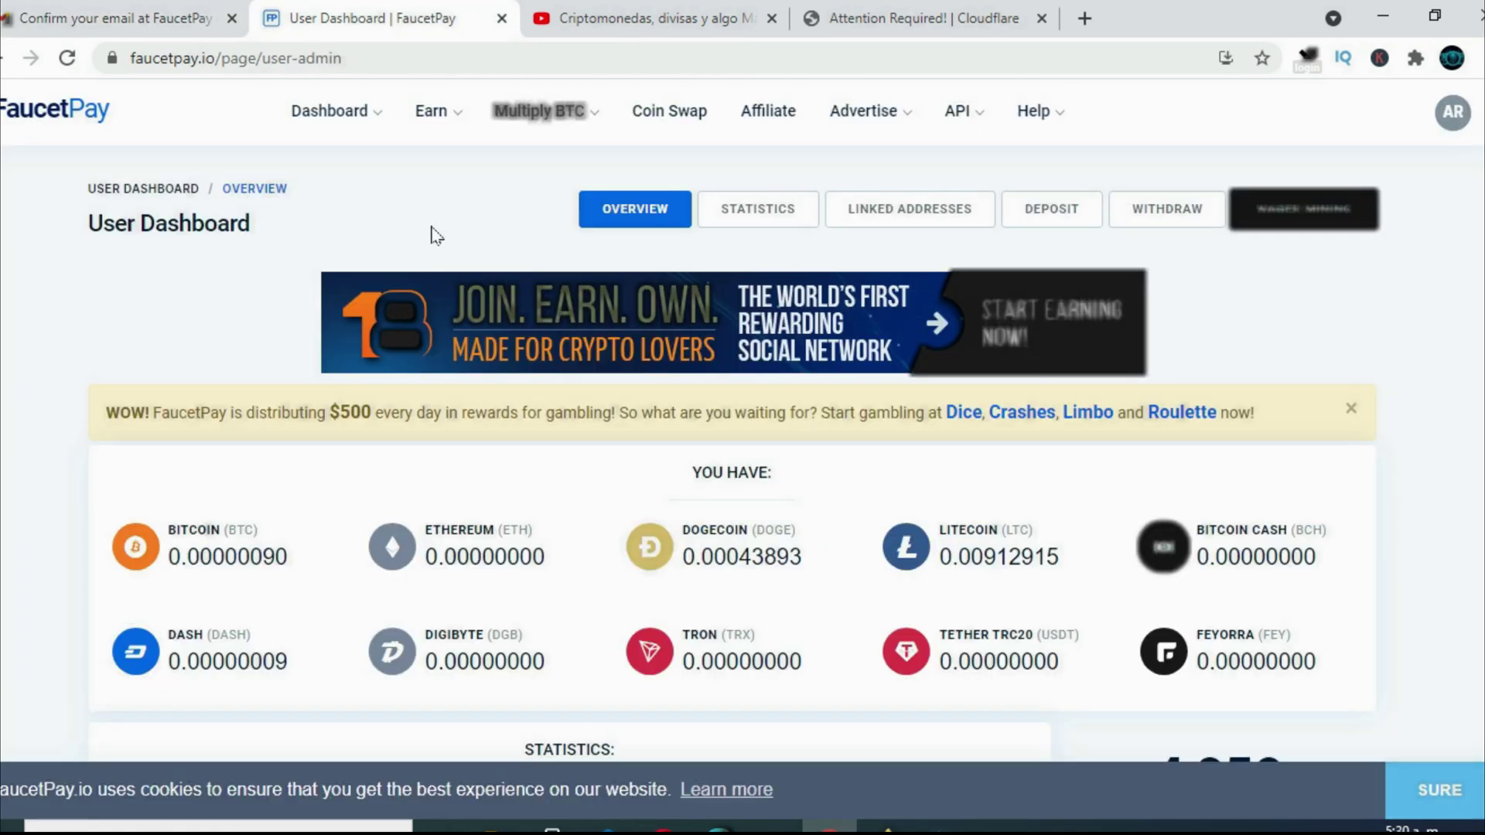
# - Translate the user dashboard into Spanish and open the faucet list among the earning options
pyautogui.click(370, 118)
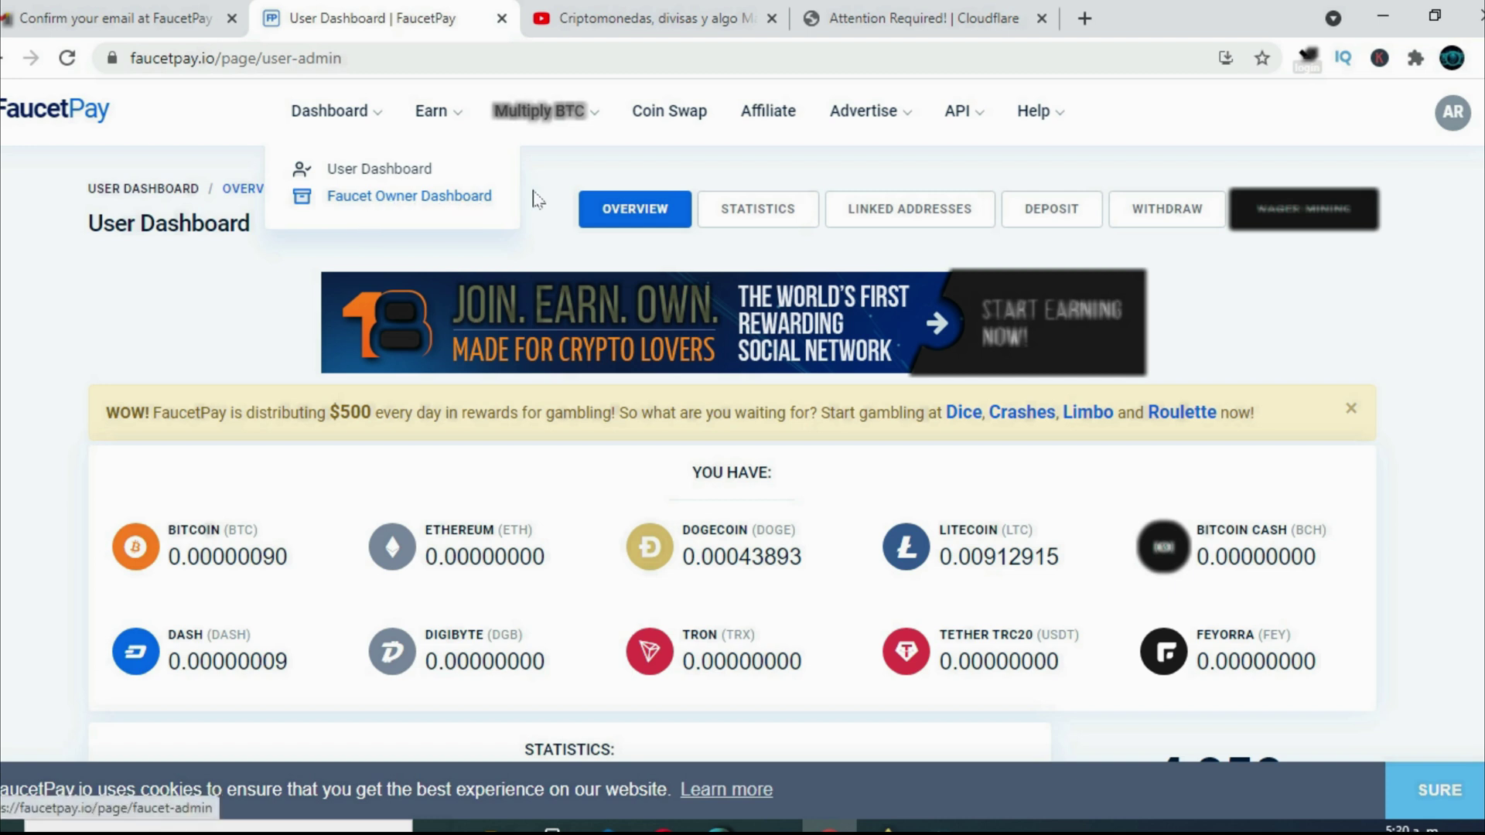
pyautogui.click(452, 111)
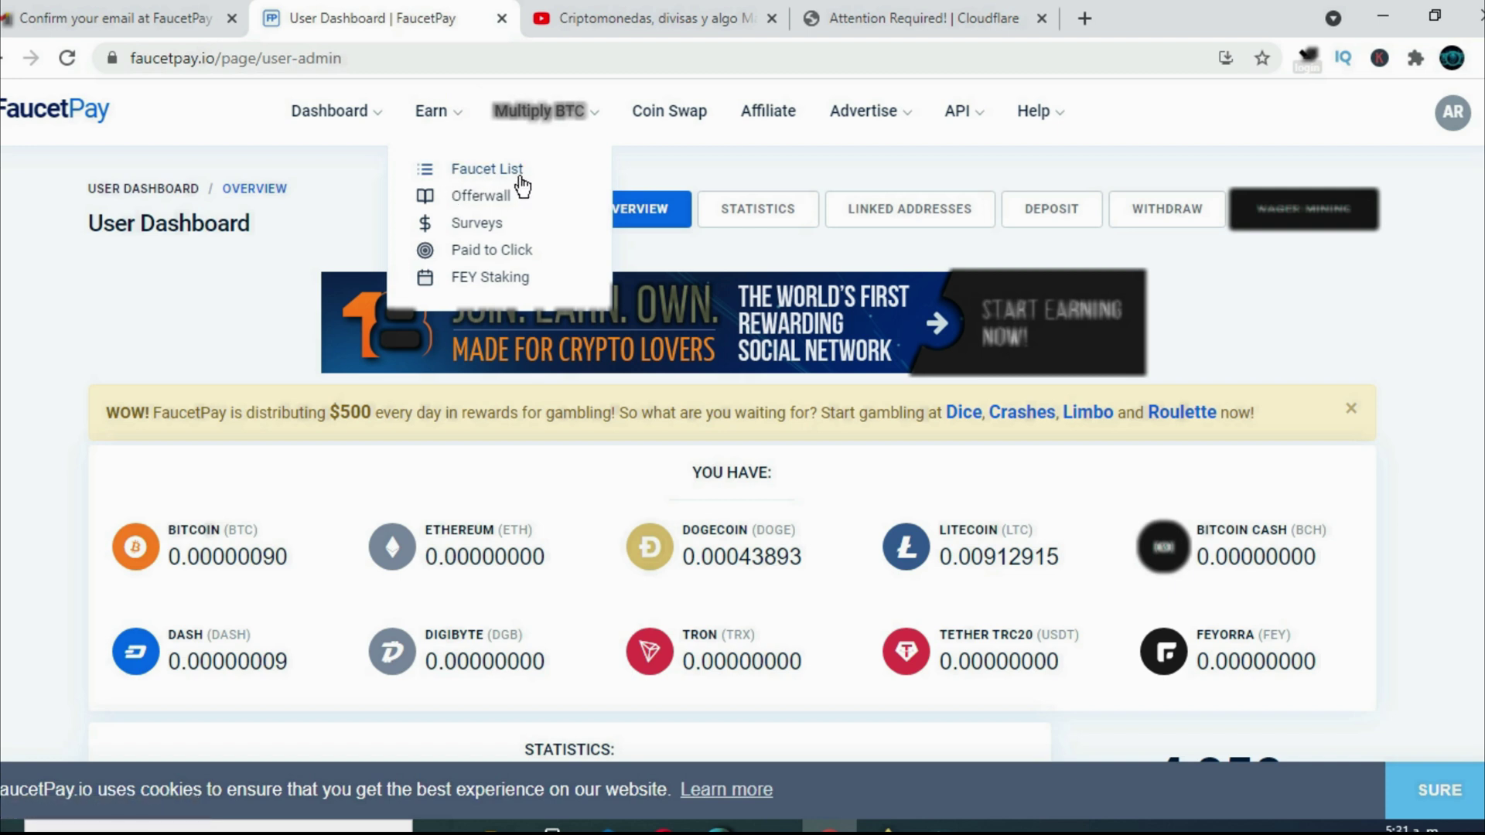
pyautogui.rightClick(676, 143)
pyautogui.click(766, 379)
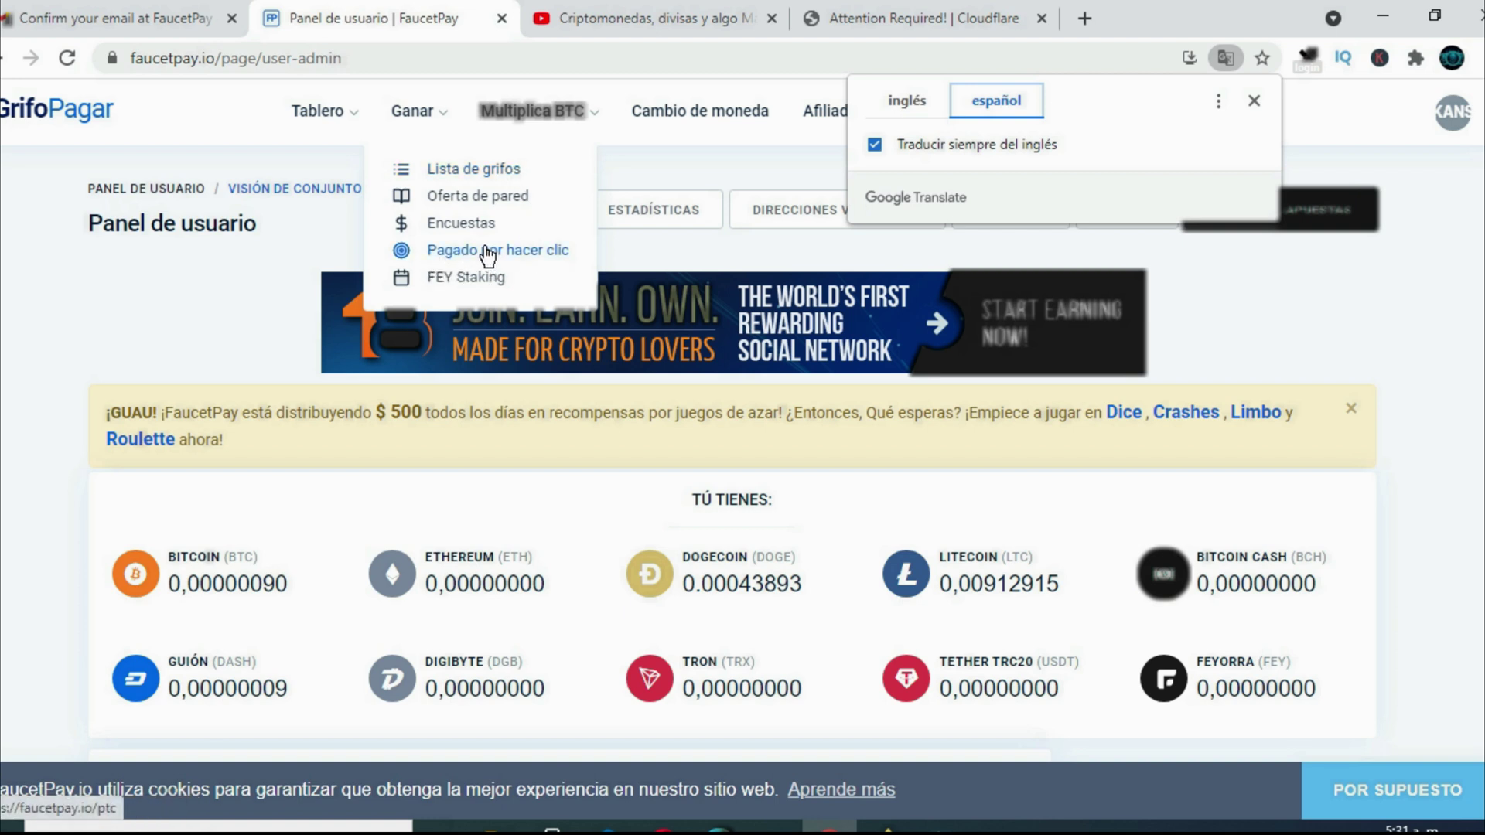
pyautogui.click(456, 172)
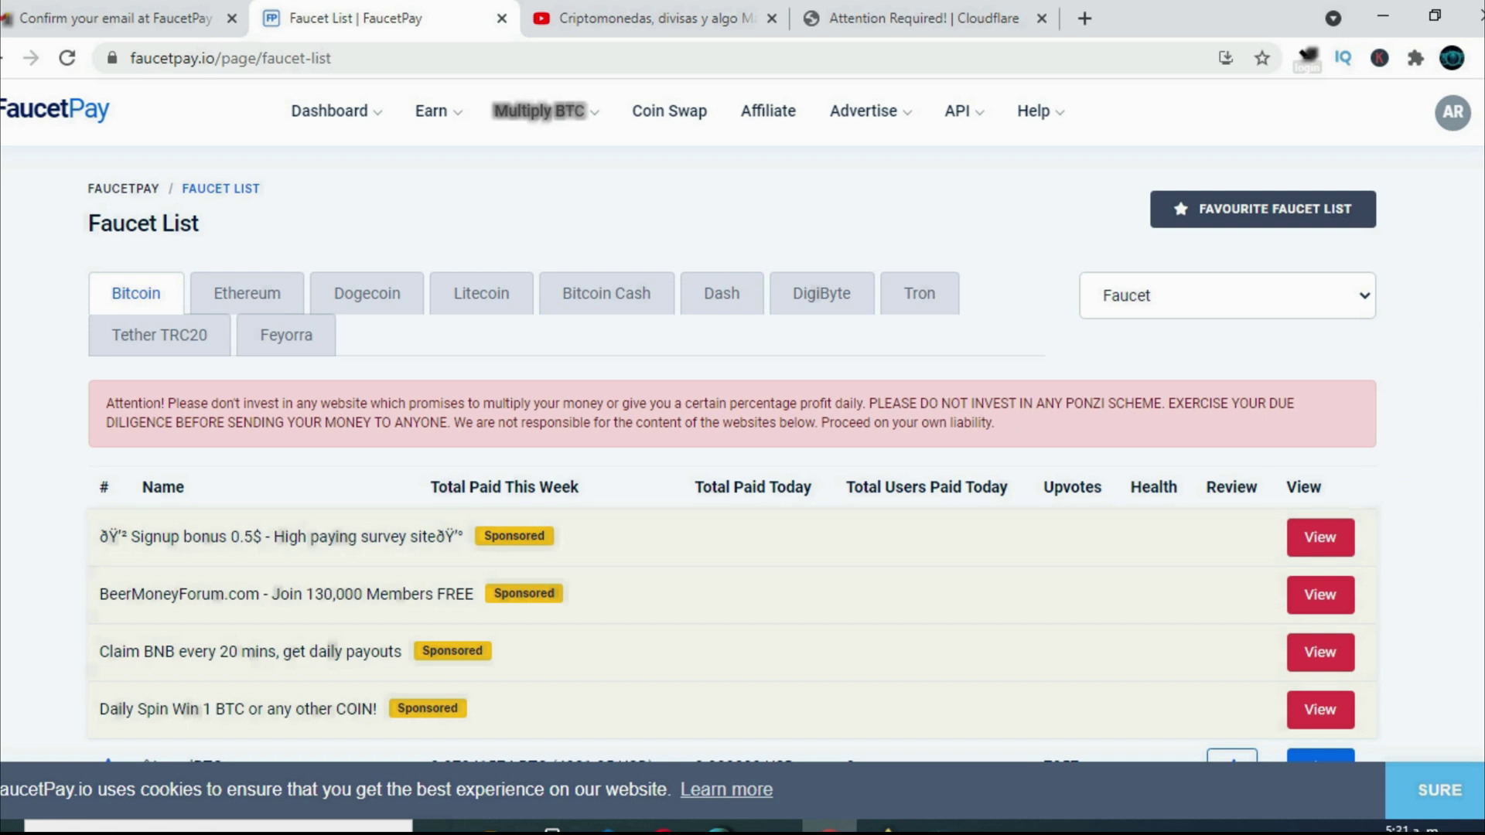
# - Examine the Bitcoin faucet list, including sponsored entries, weekly and daily payouts, upvotes and health of each faucet
pyautogui.scroll(-2, 742, 448)
pyautogui.scroll(2, 742, 449)
pyautogui.scroll(-4, 743, 448)
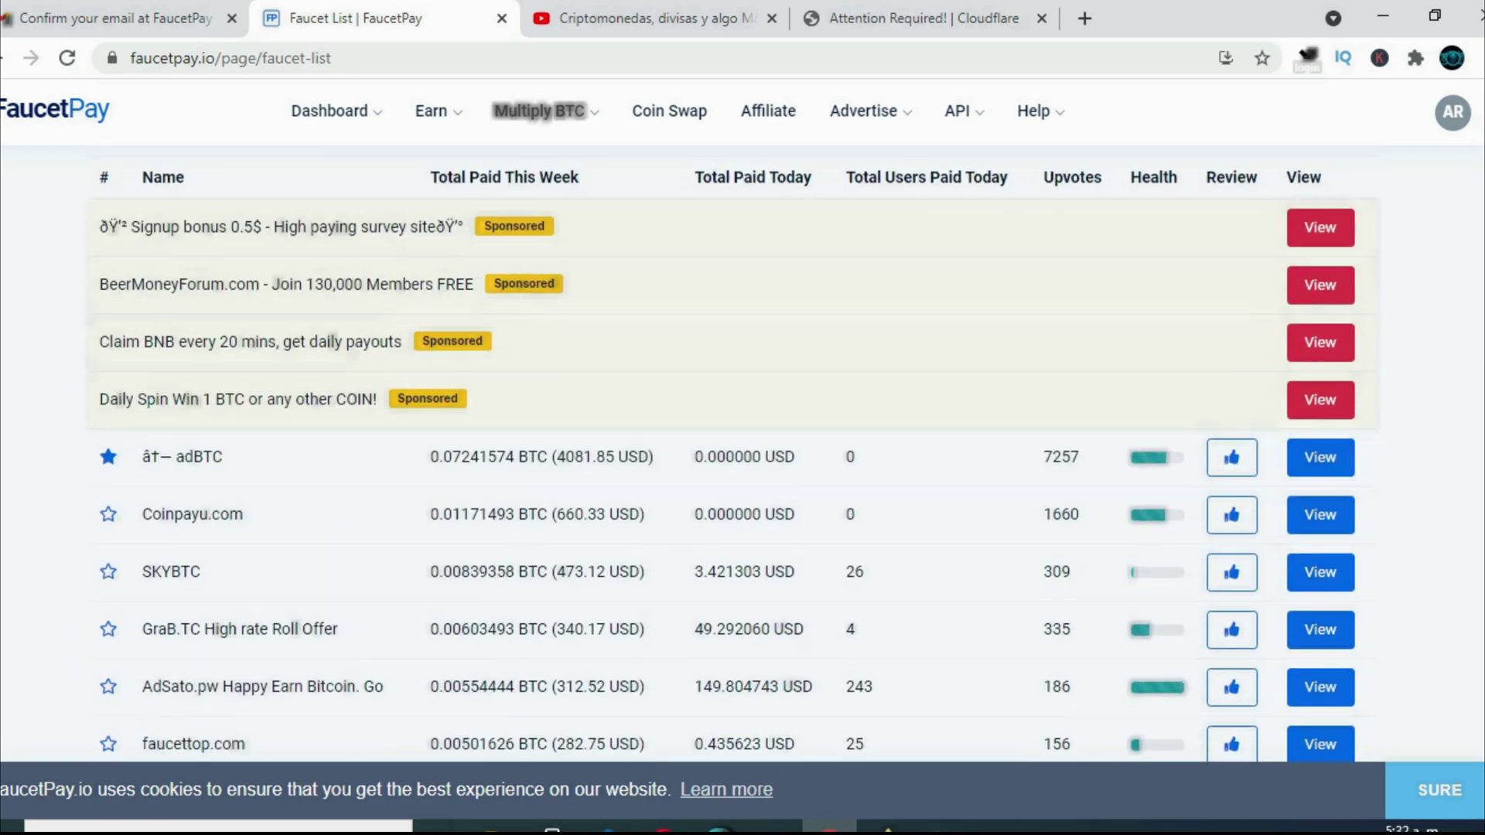
pyautogui.scroll(4, 1341, 326)
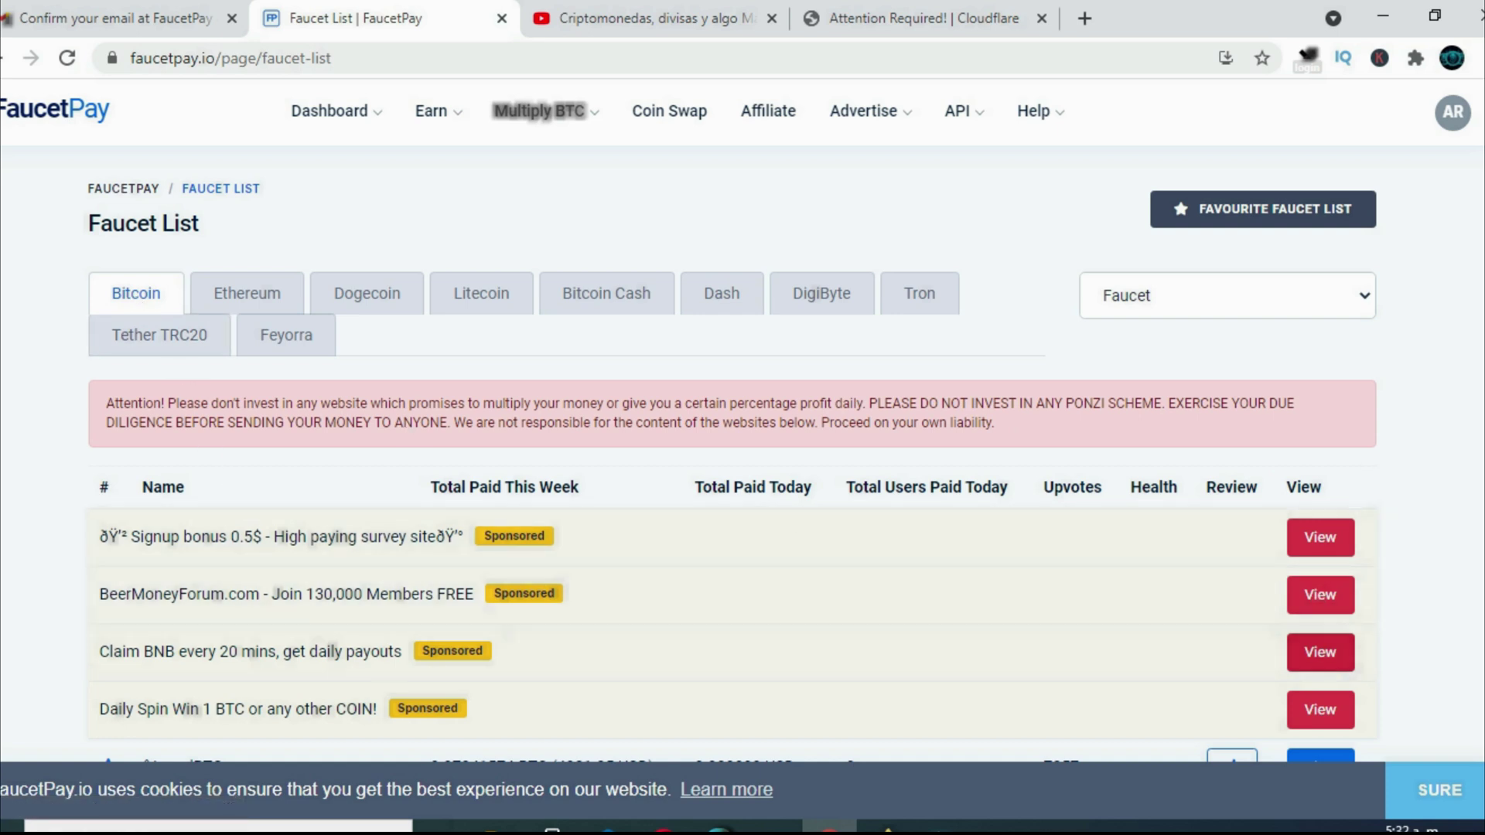
pyautogui.scroll(-5, 743, 449)
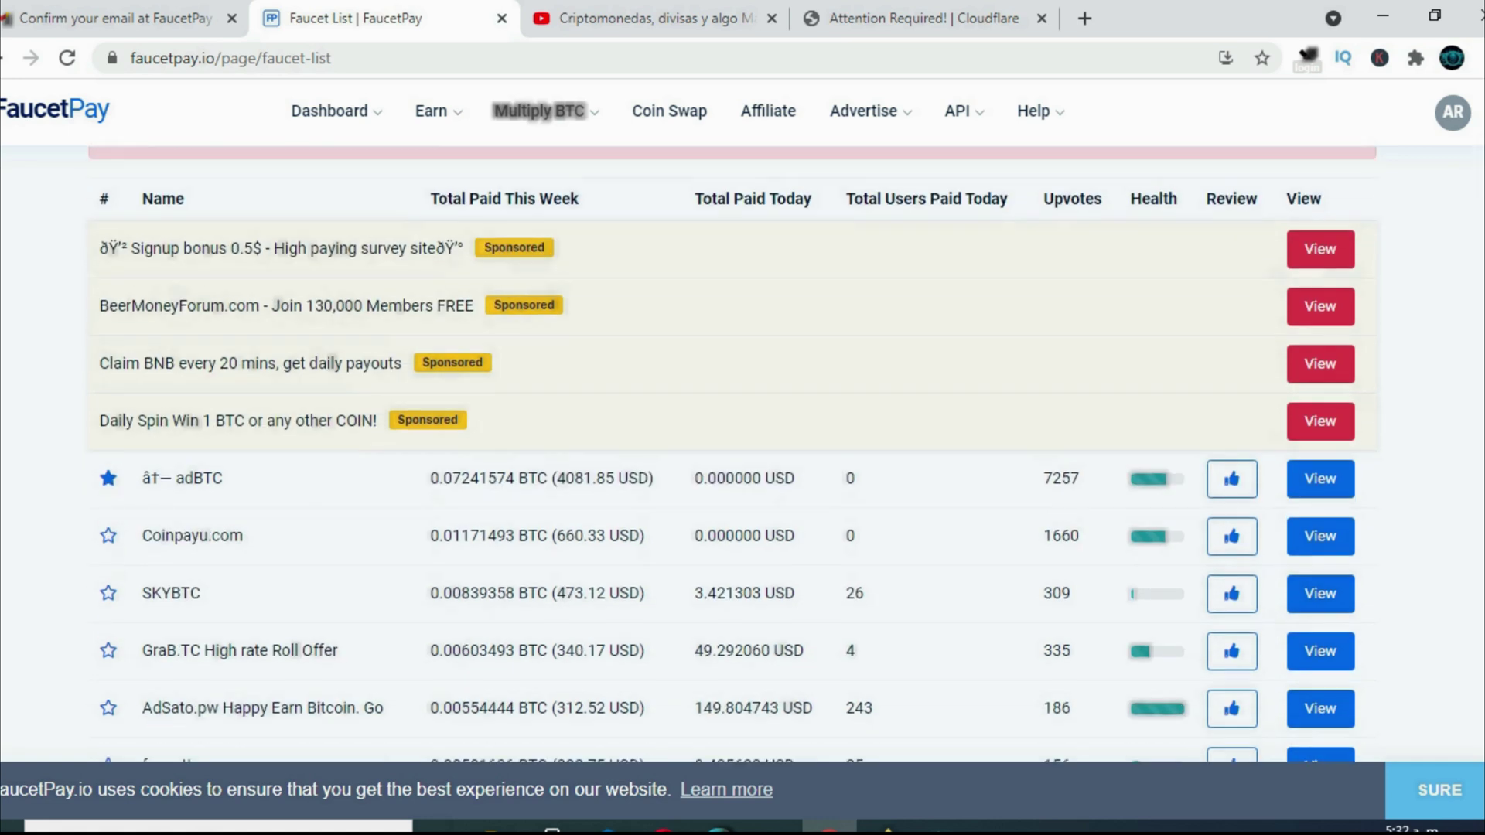
pyautogui.scroll(-3, 743, 448)
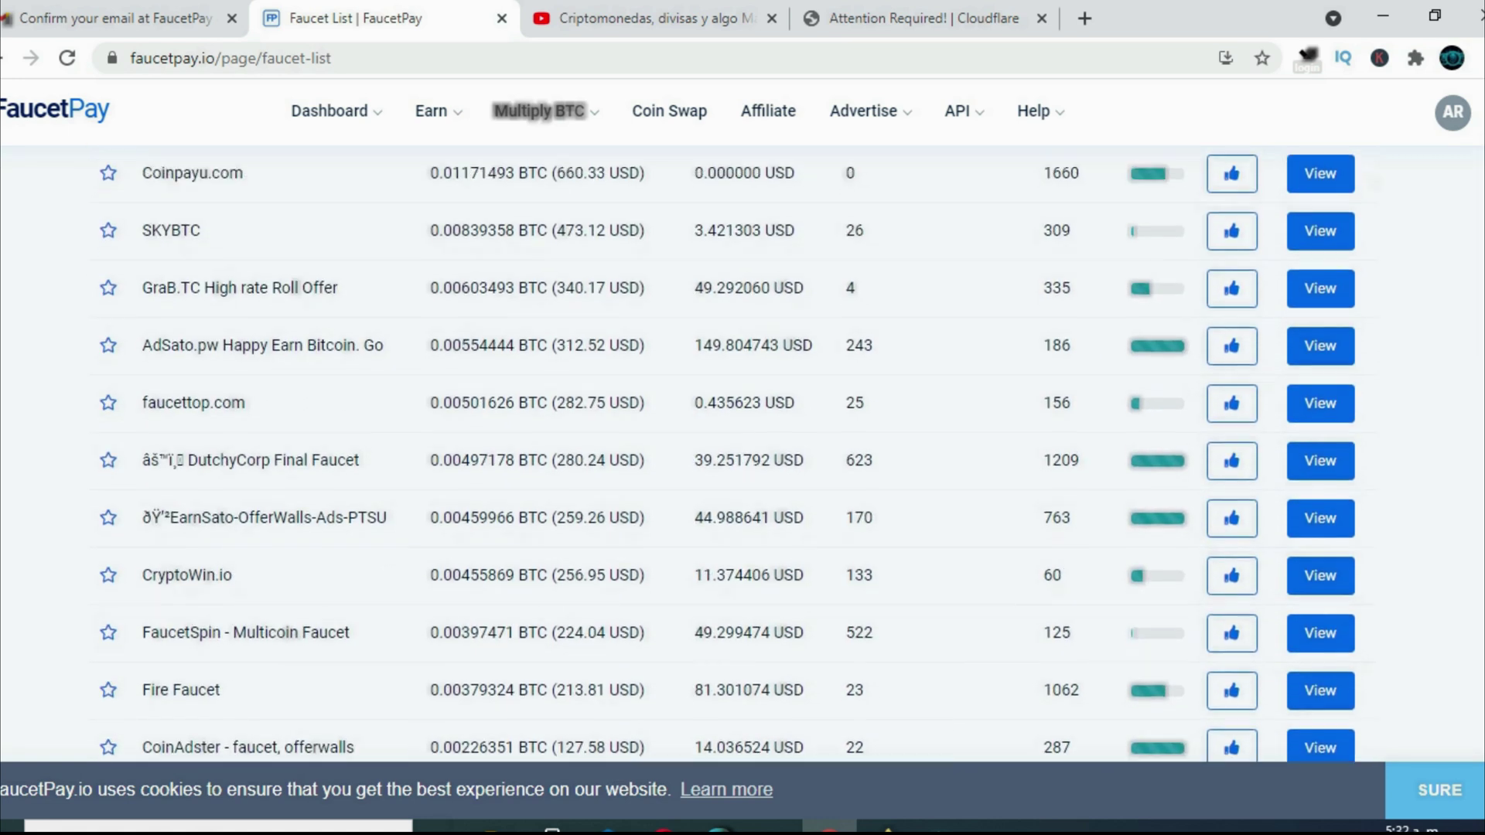
pyautogui.scroll(3, 742, 448)
pyautogui.scroll(-1, 743, 449)
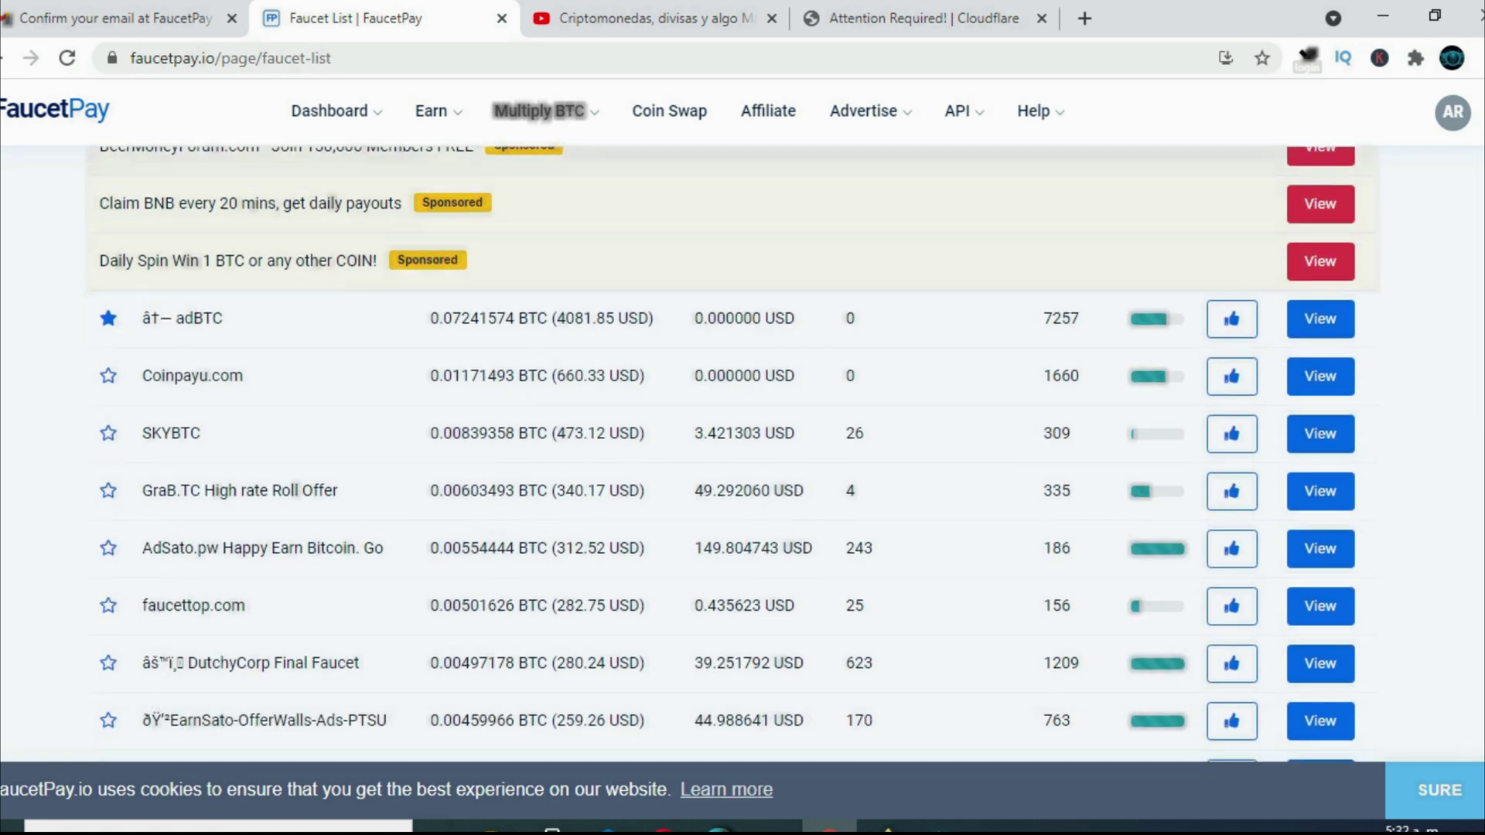
pyautogui.scroll(5, 742, 448)
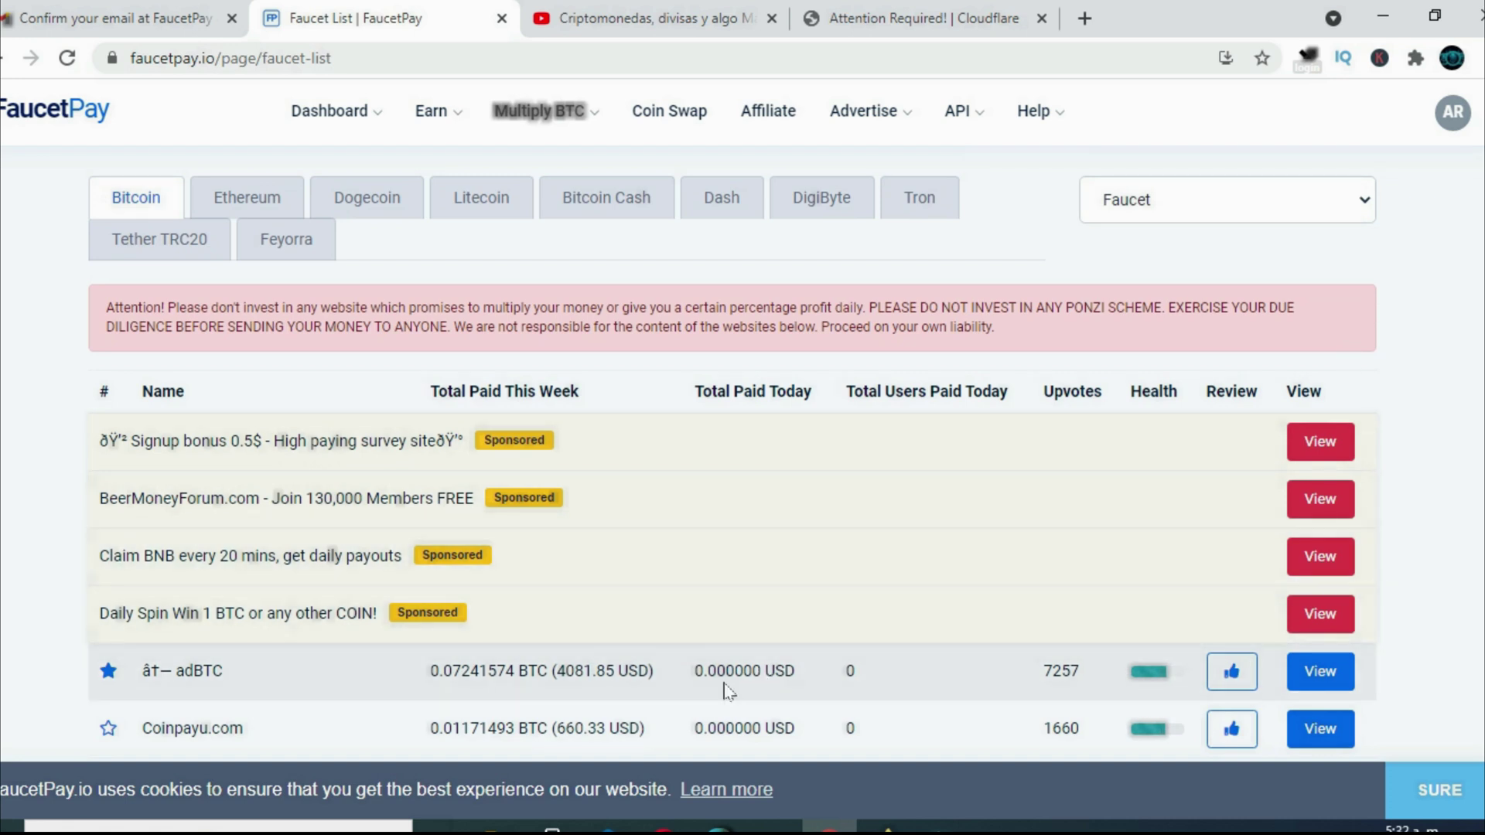
# - Translate the faucet list page into Spanish and review the payouts and health of the listed Bitcoin faucets
pyautogui.rightClick(747, 460)
pyautogui.click(800, 690)
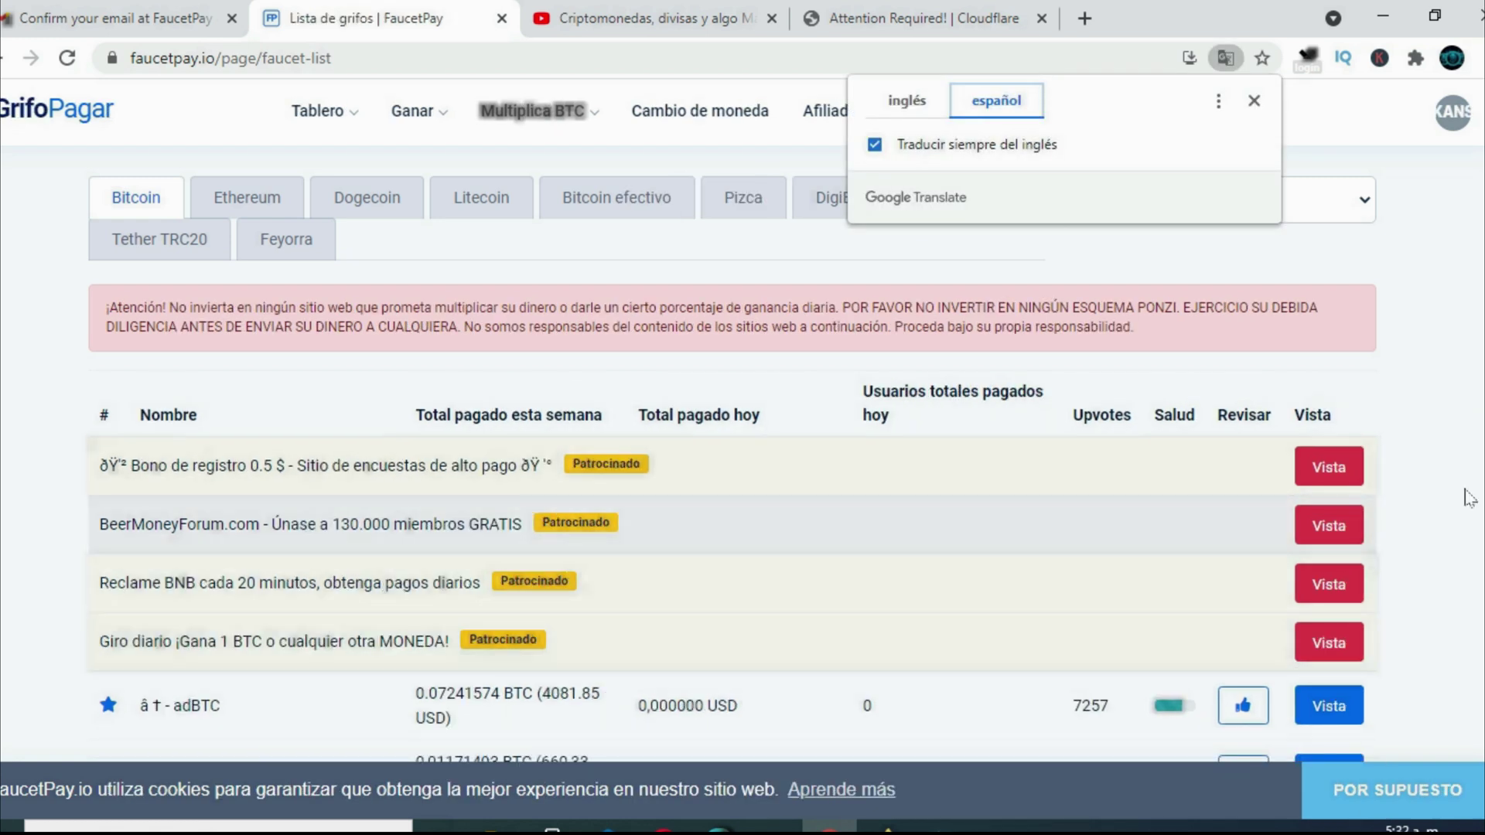
pyautogui.scroll(-5, 1246, 335)
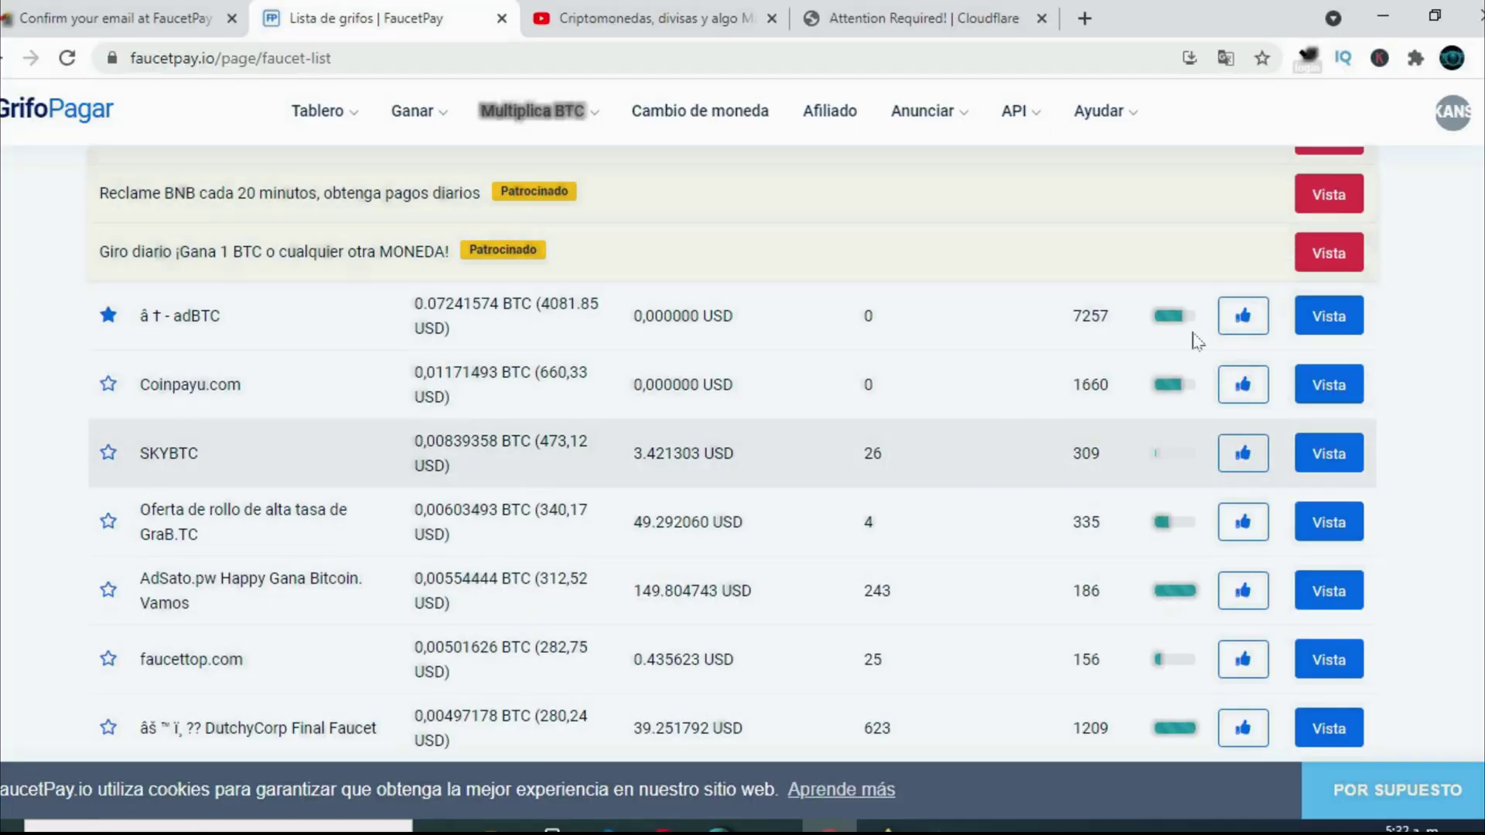
pyautogui.scroll(2, 1136, 520)
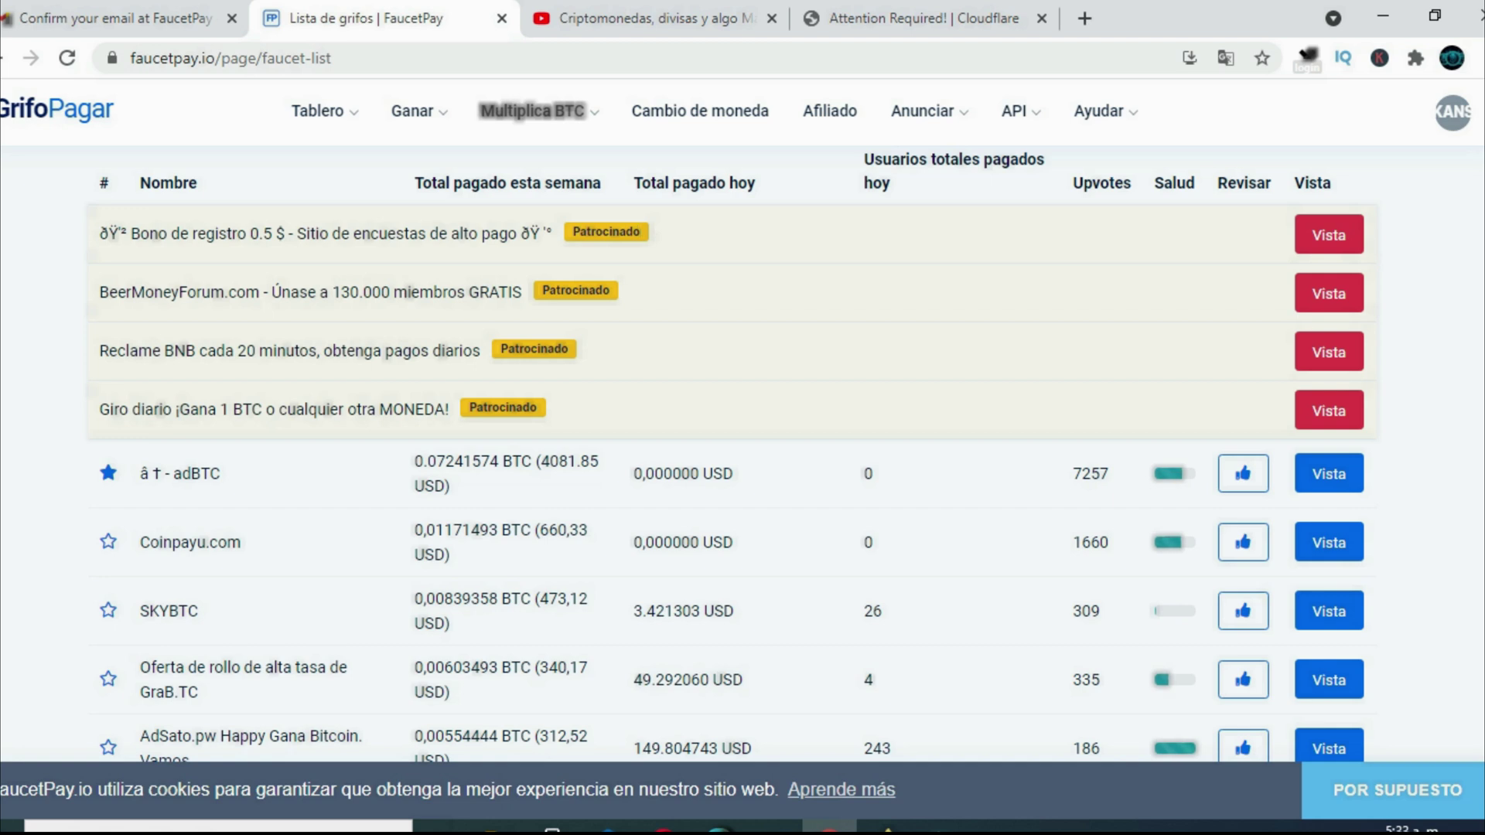
pyautogui.scroll(-15, 731, 455)
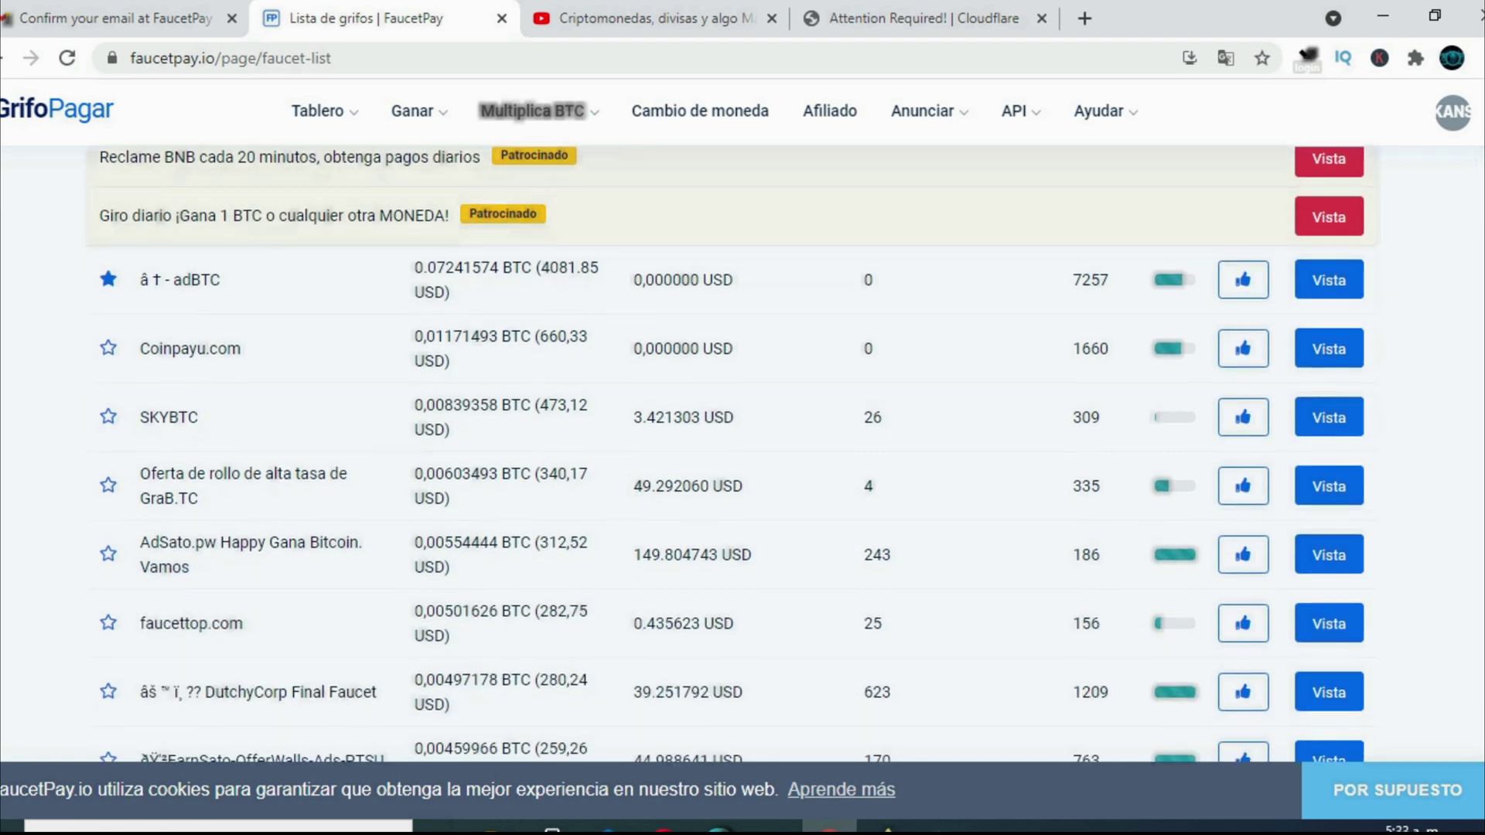
pyautogui.scroll(15, 731, 455)
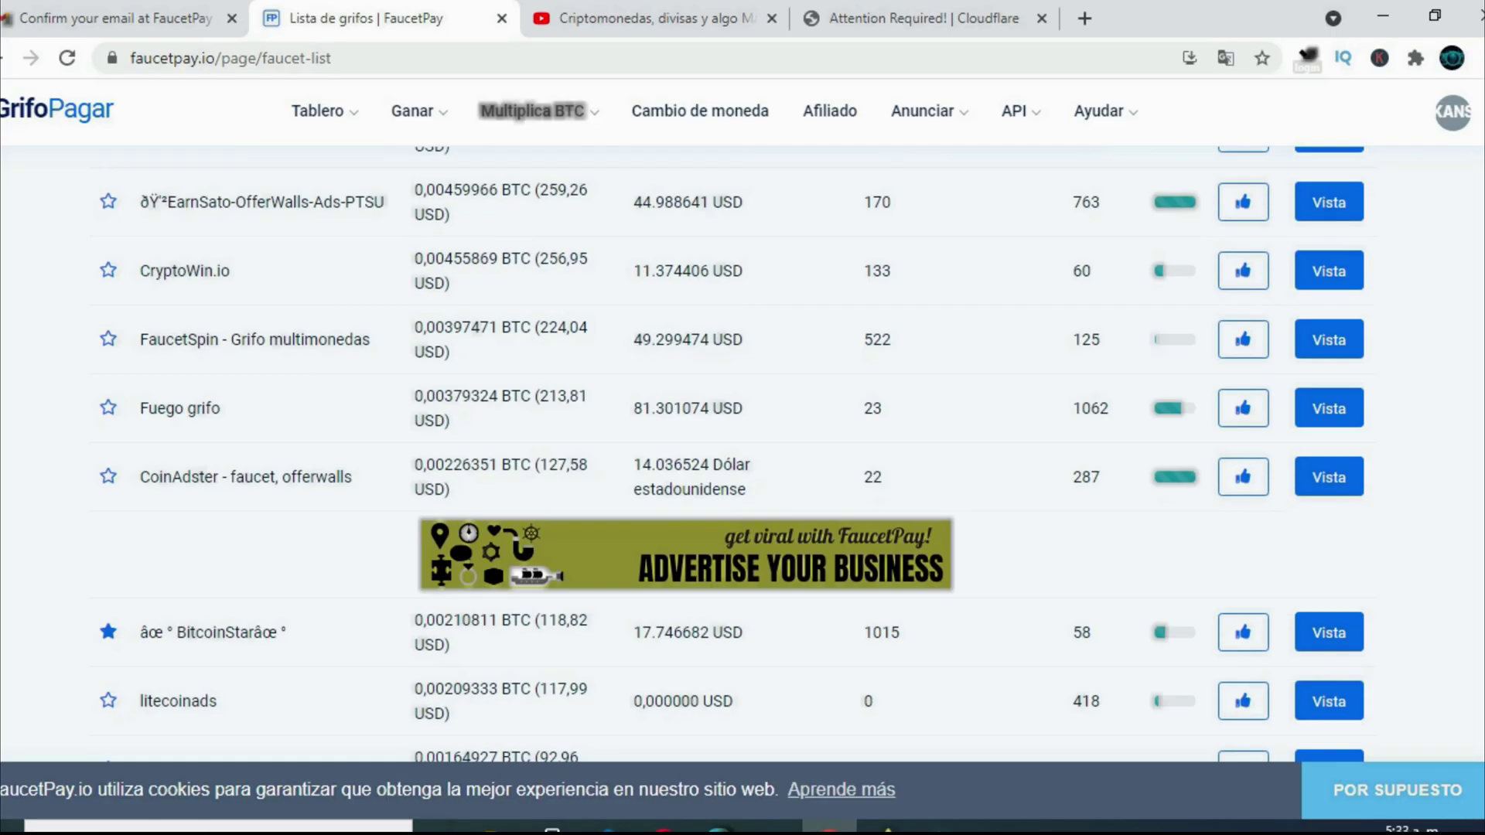
# - Open the Paid to Click ads page and look at the games offered under Multiply BTC
pyautogui.click(418, 111)
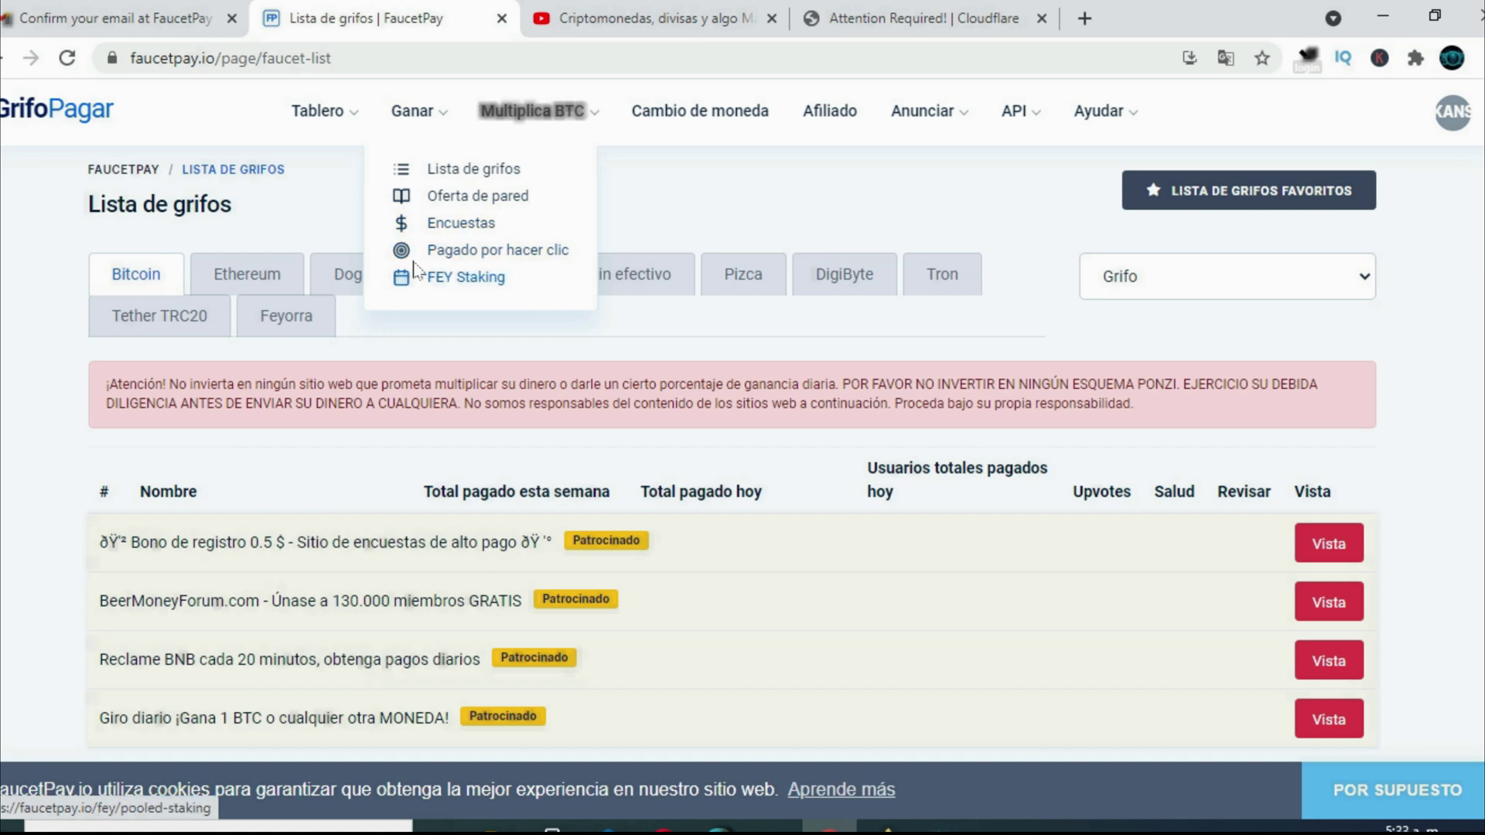
pyautogui.click(487, 251)
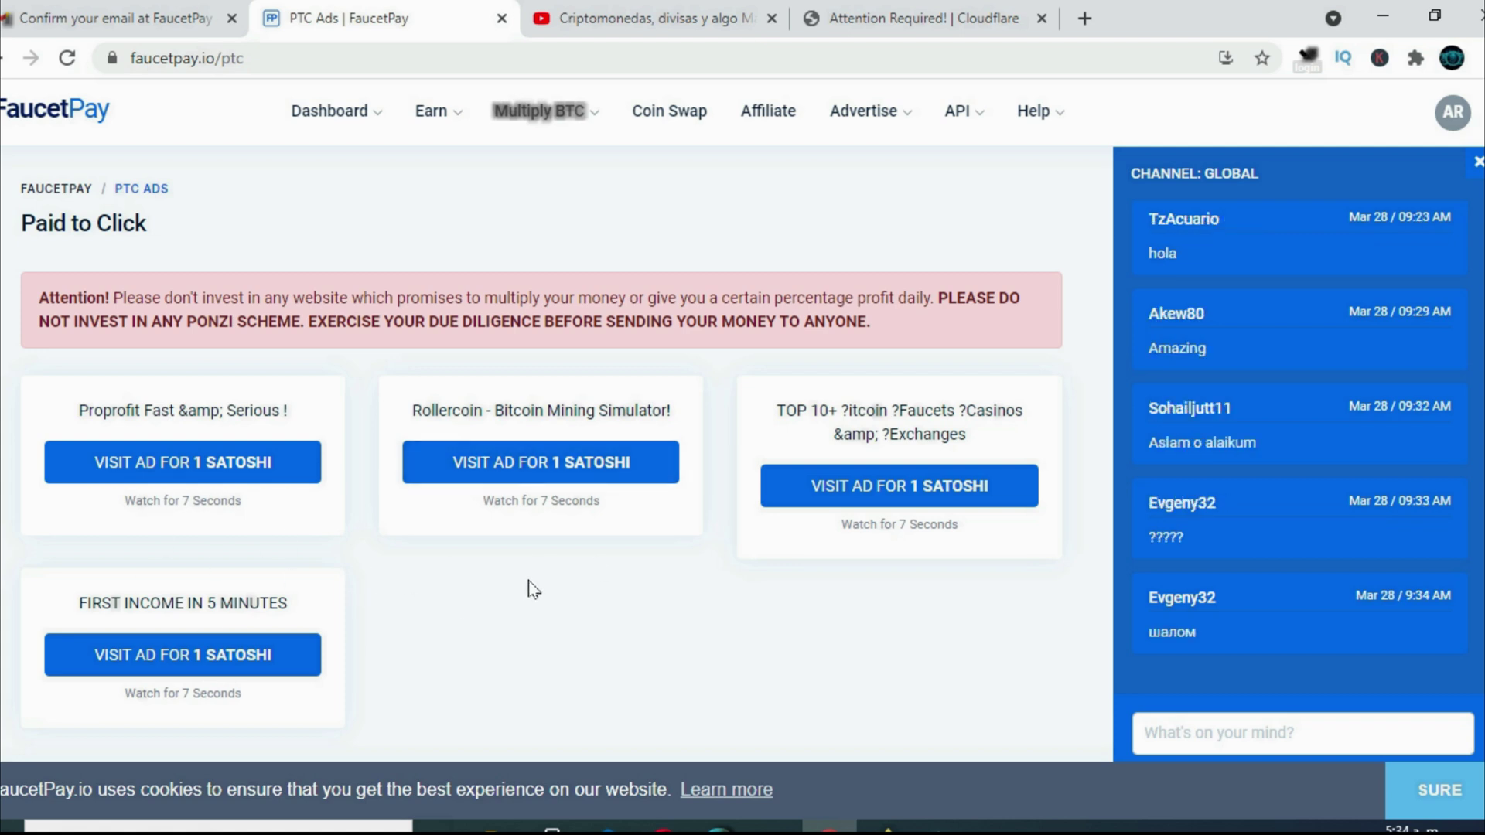
pyautogui.click(582, 113)
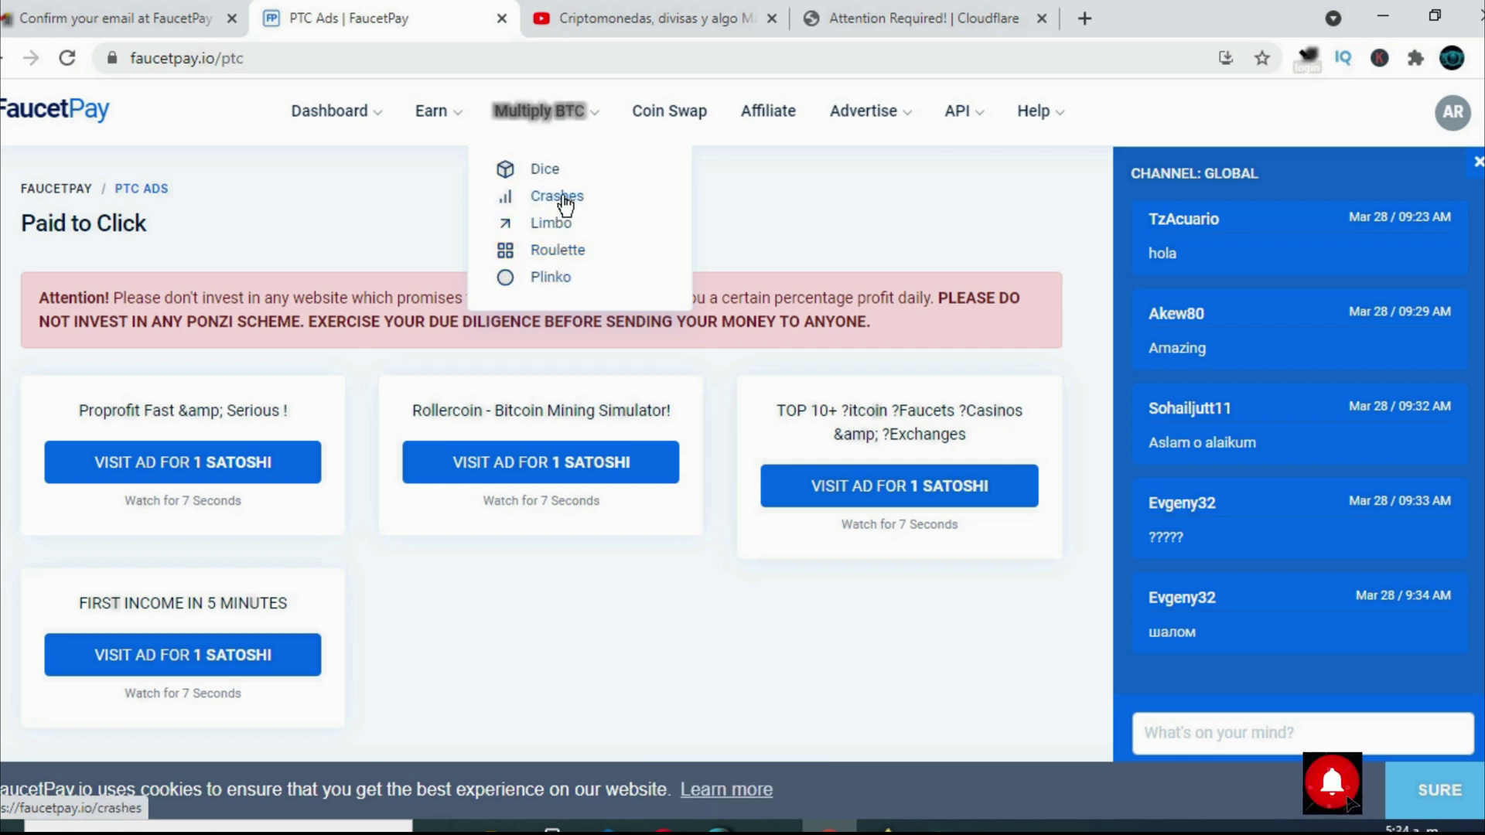
pyautogui.click(693, 185)
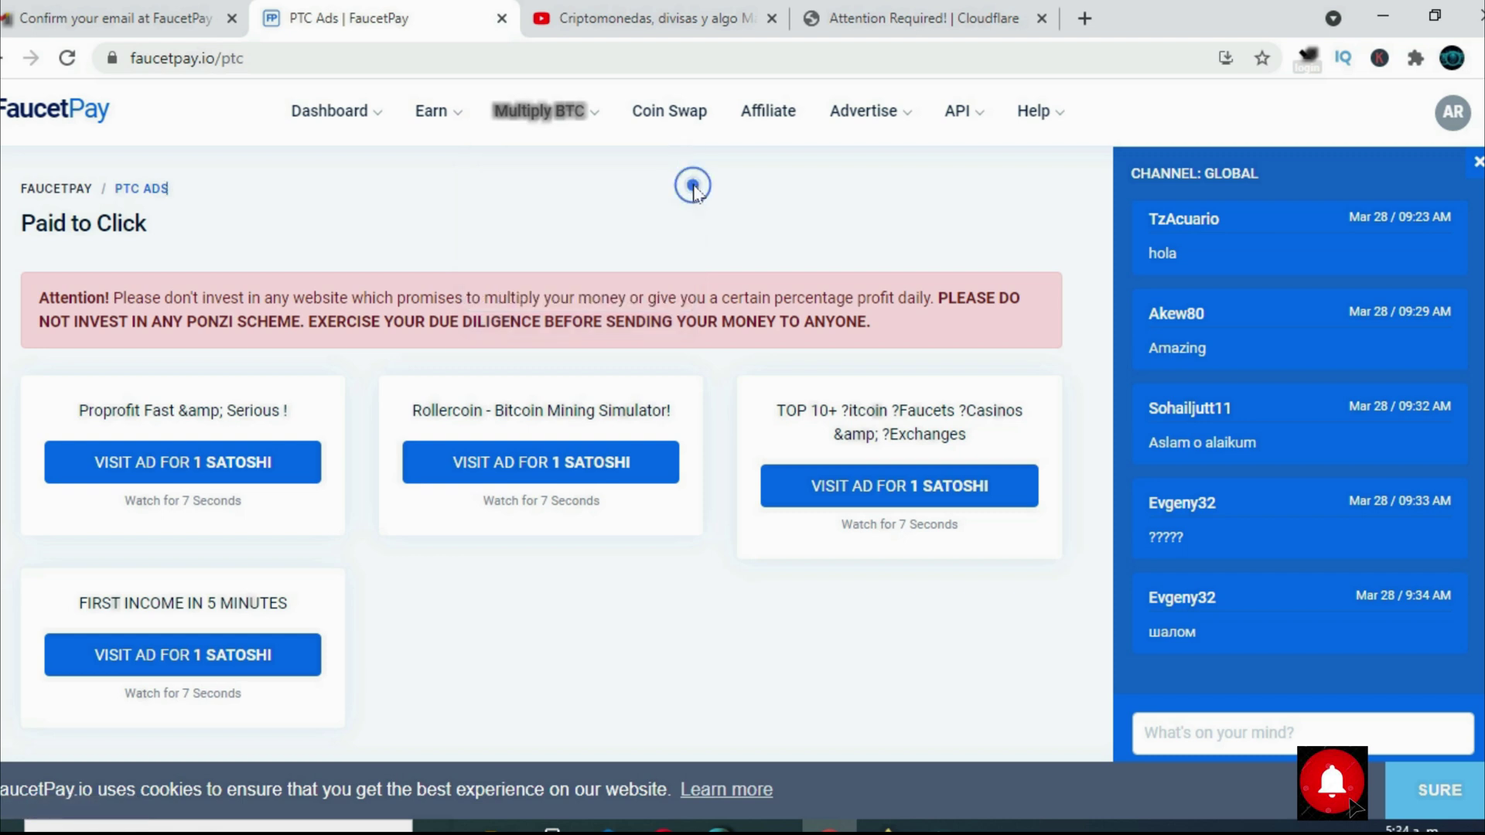
# - Translate the Paid to Click page into Spanish and open the Coin Swap exchange page
pyautogui.rightClick(666, 109)
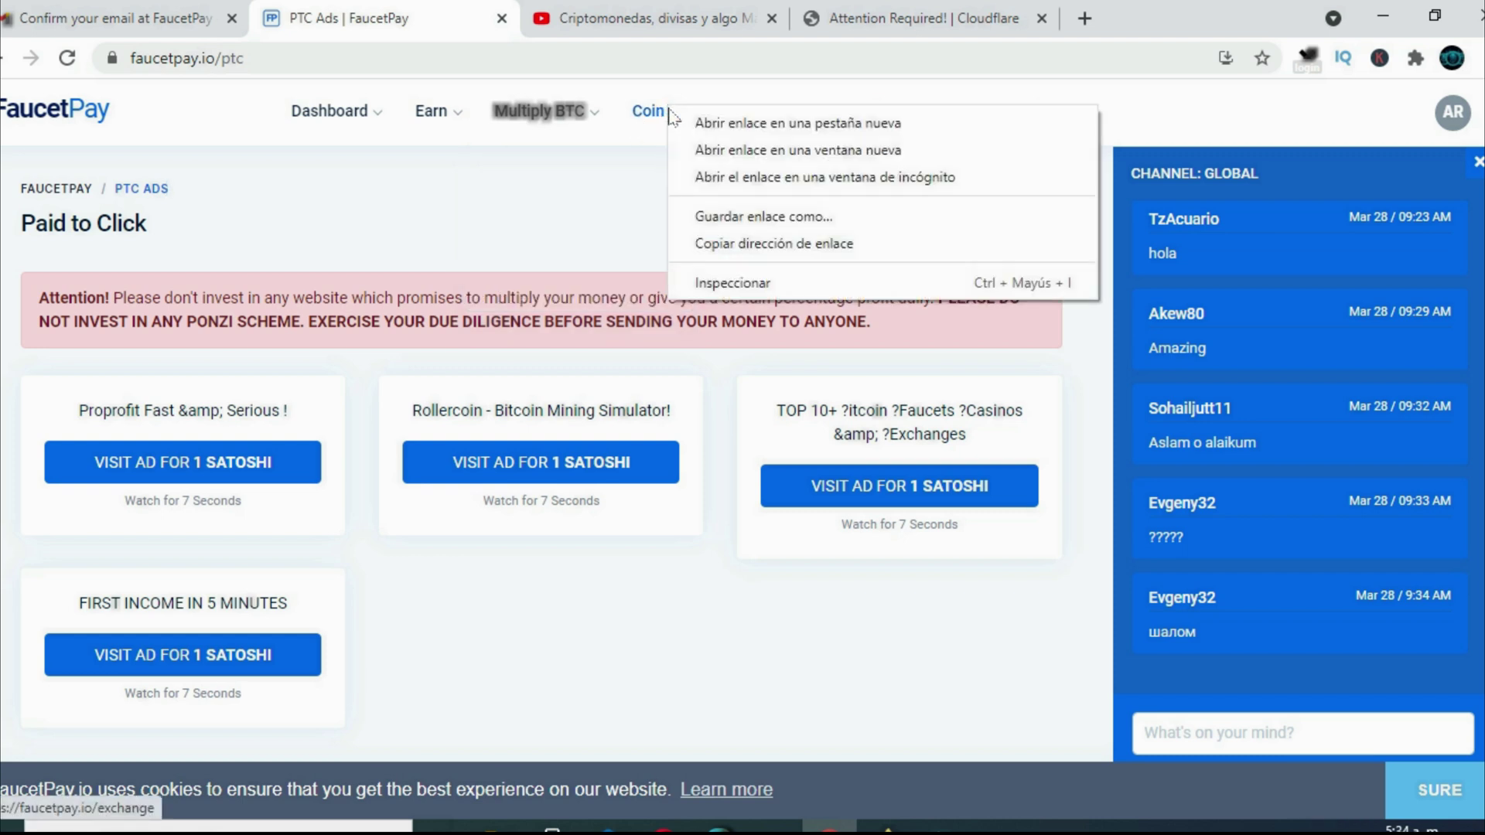
pyautogui.click(604, 165)
pyautogui.rightClick(619, 170)
pyautogui.click(727, 403)
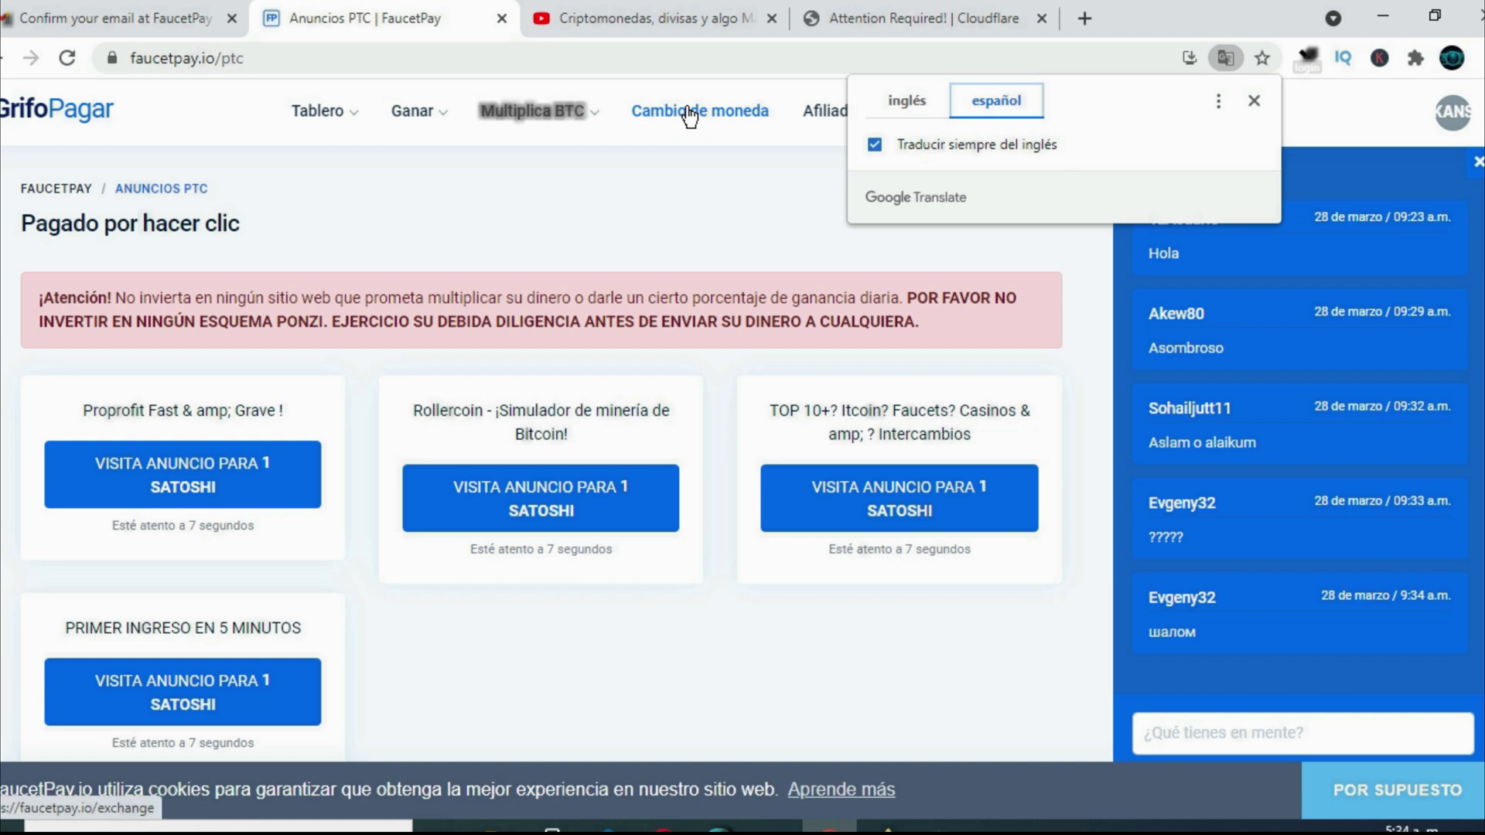
pyautogui.click(688, 114)
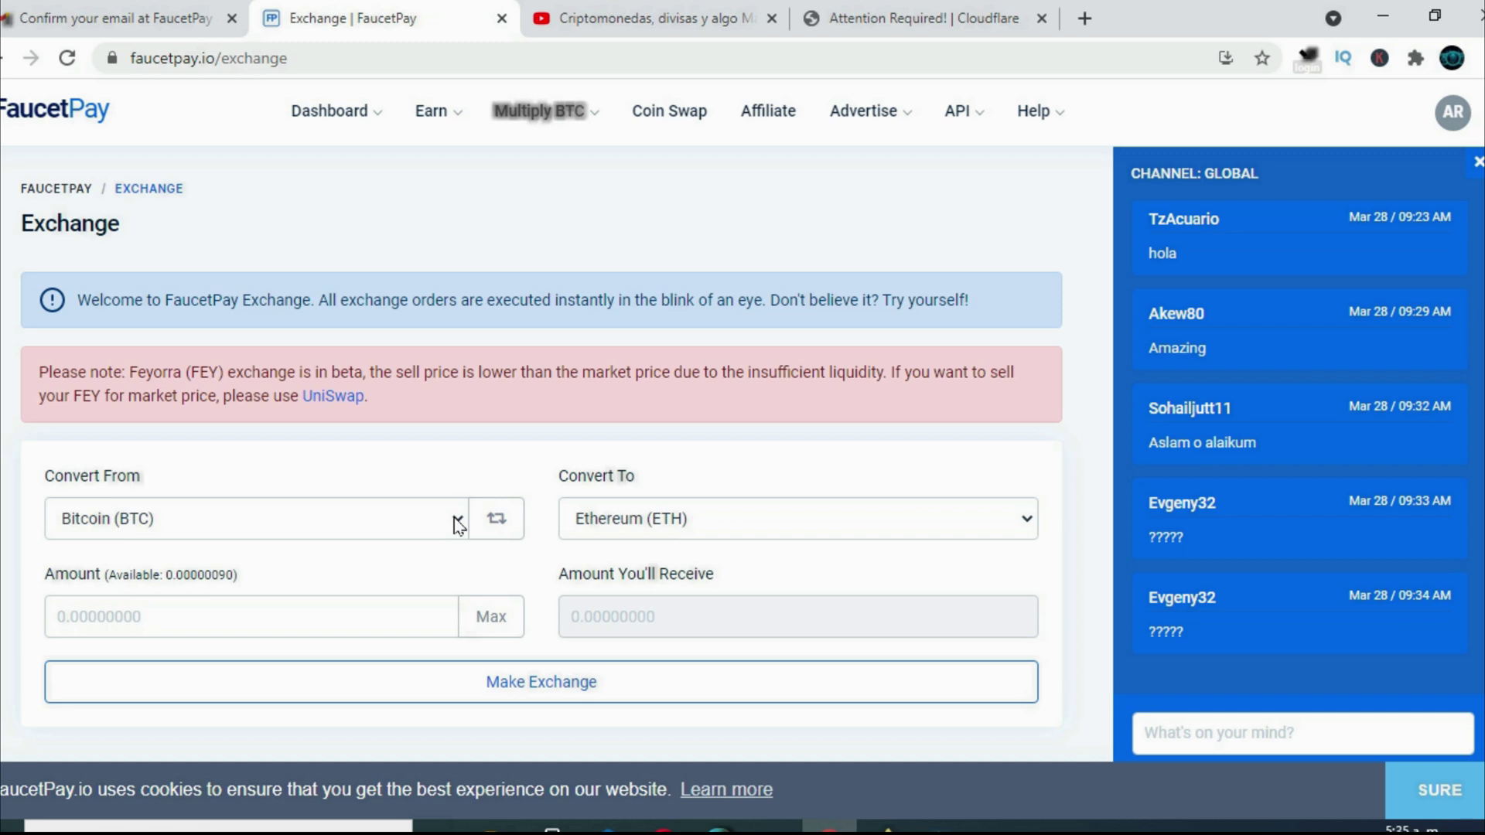
pyautogui.click(456, 518)
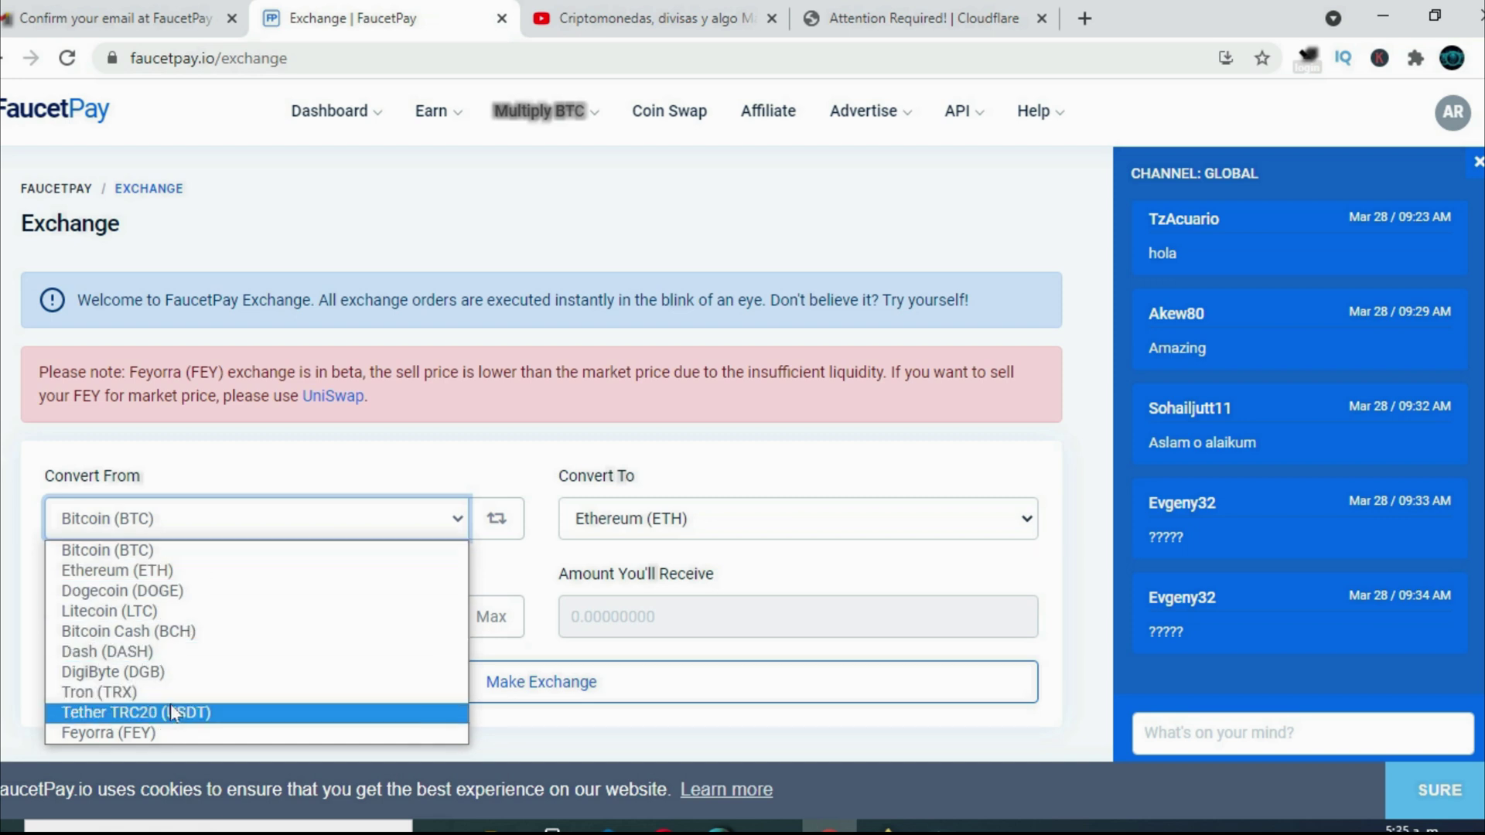
pyautogui.click(177, 592)
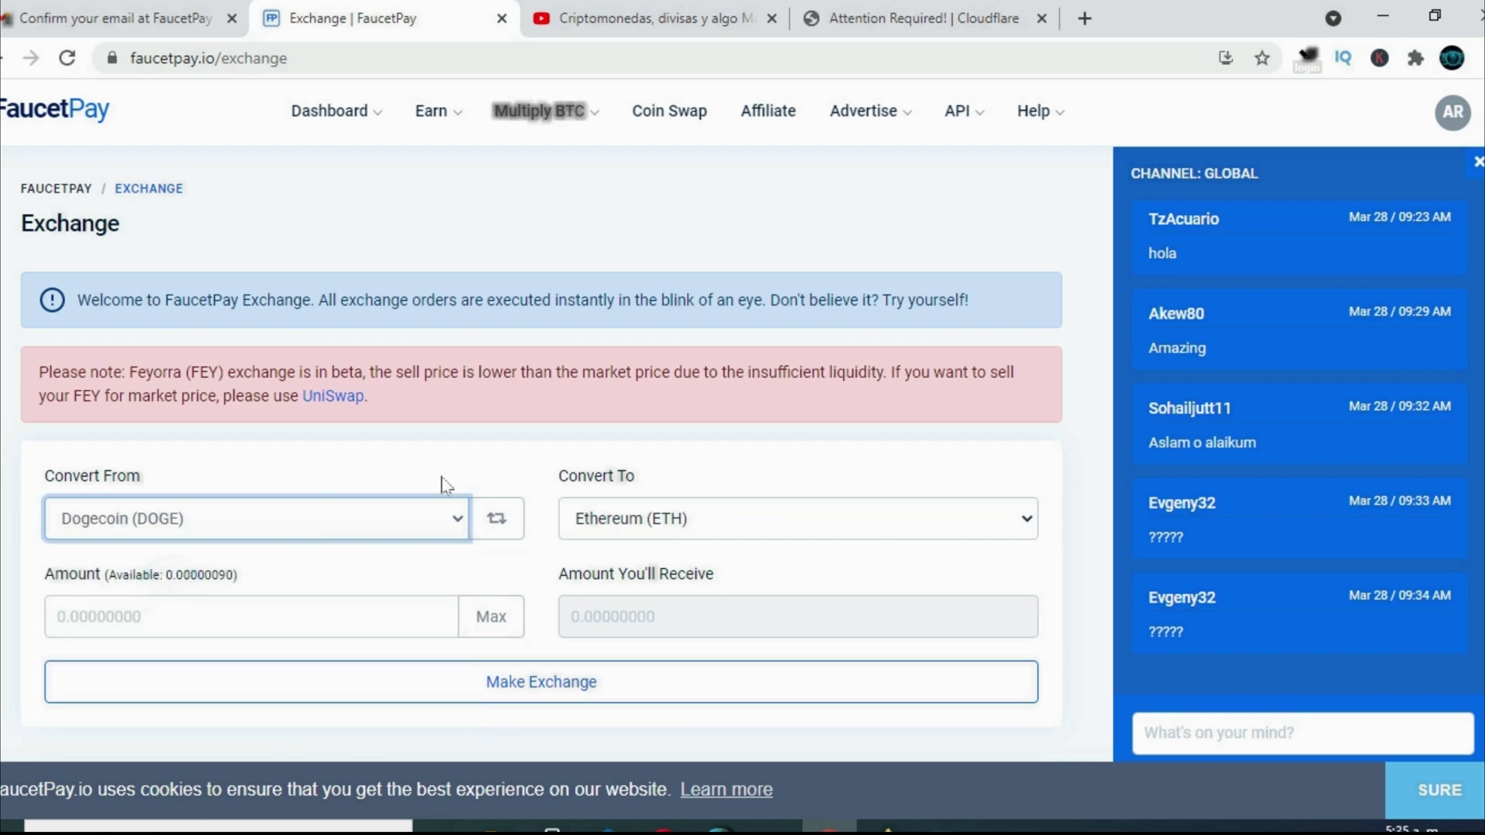
pyautogui.click(456, 526)
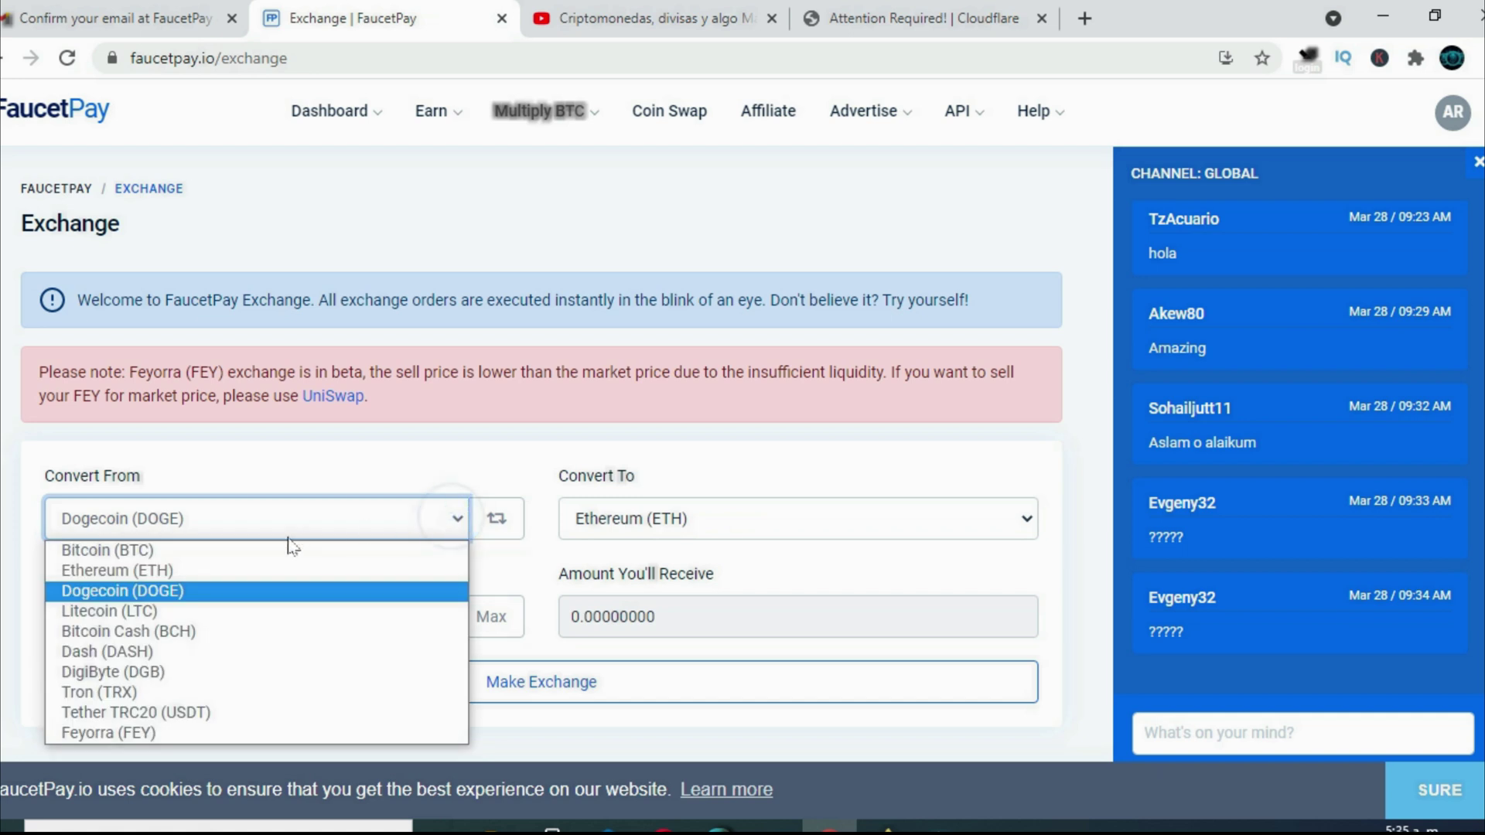
pyautogui.click(188, 554)
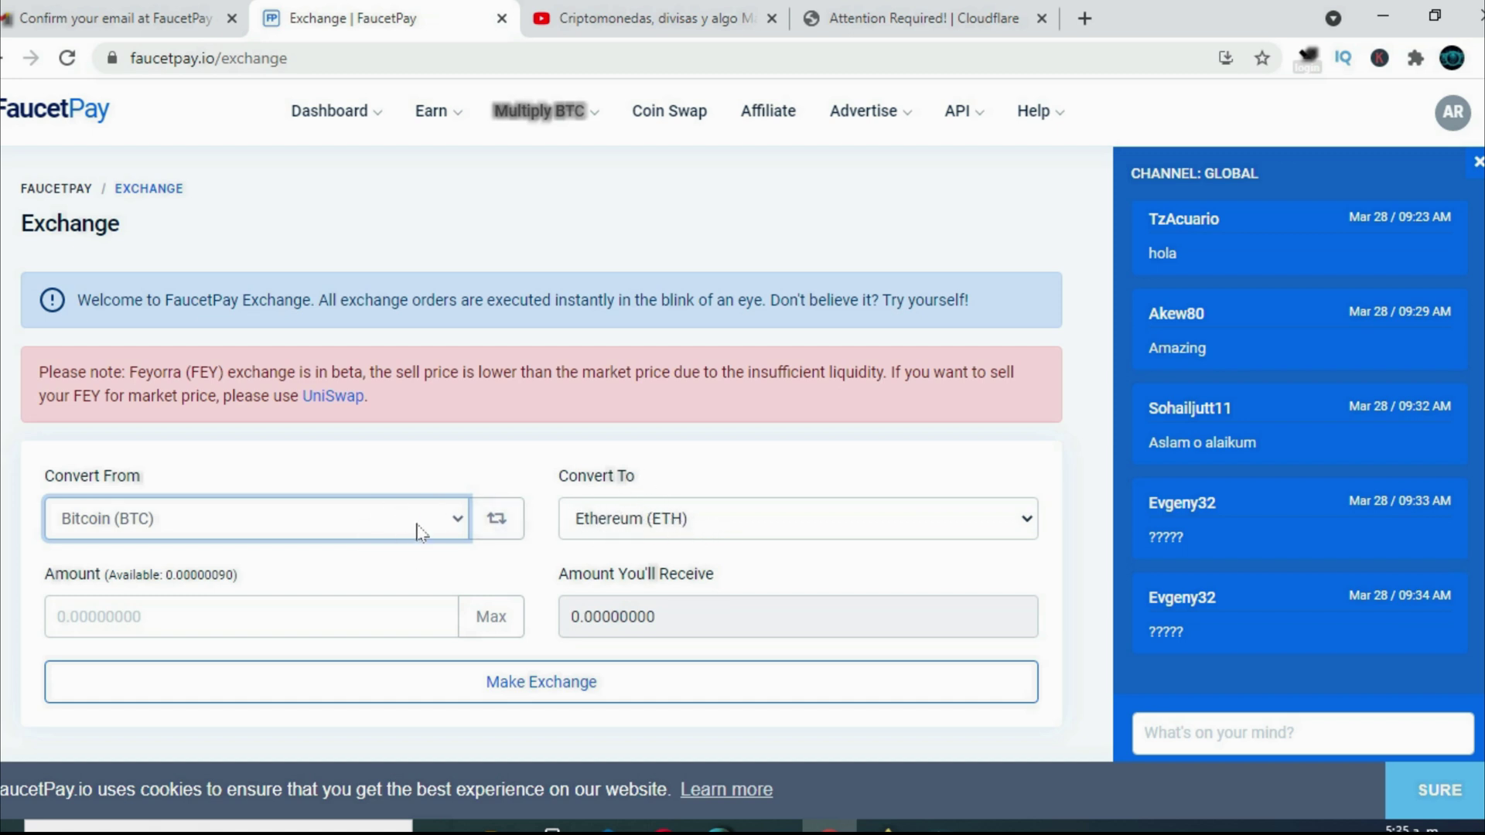
# - Exchange the maximum available Bitcoin amount, 0.00000090 BTC, for Litecoin (LTC)
pyautogui.click(1021, 520)
pyautogui.click(658, 609)
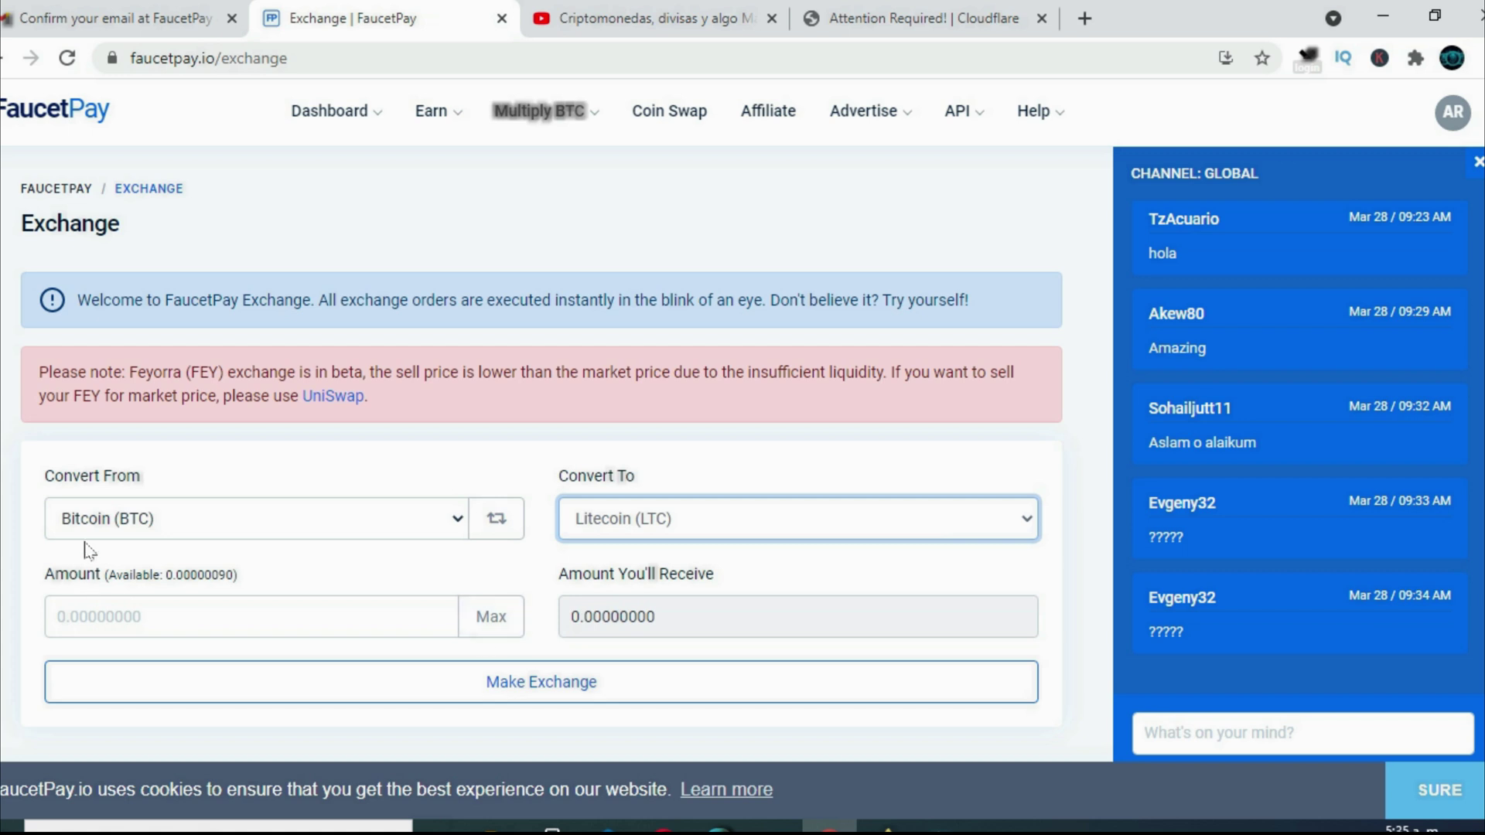
pyautogui.click(490, 623)
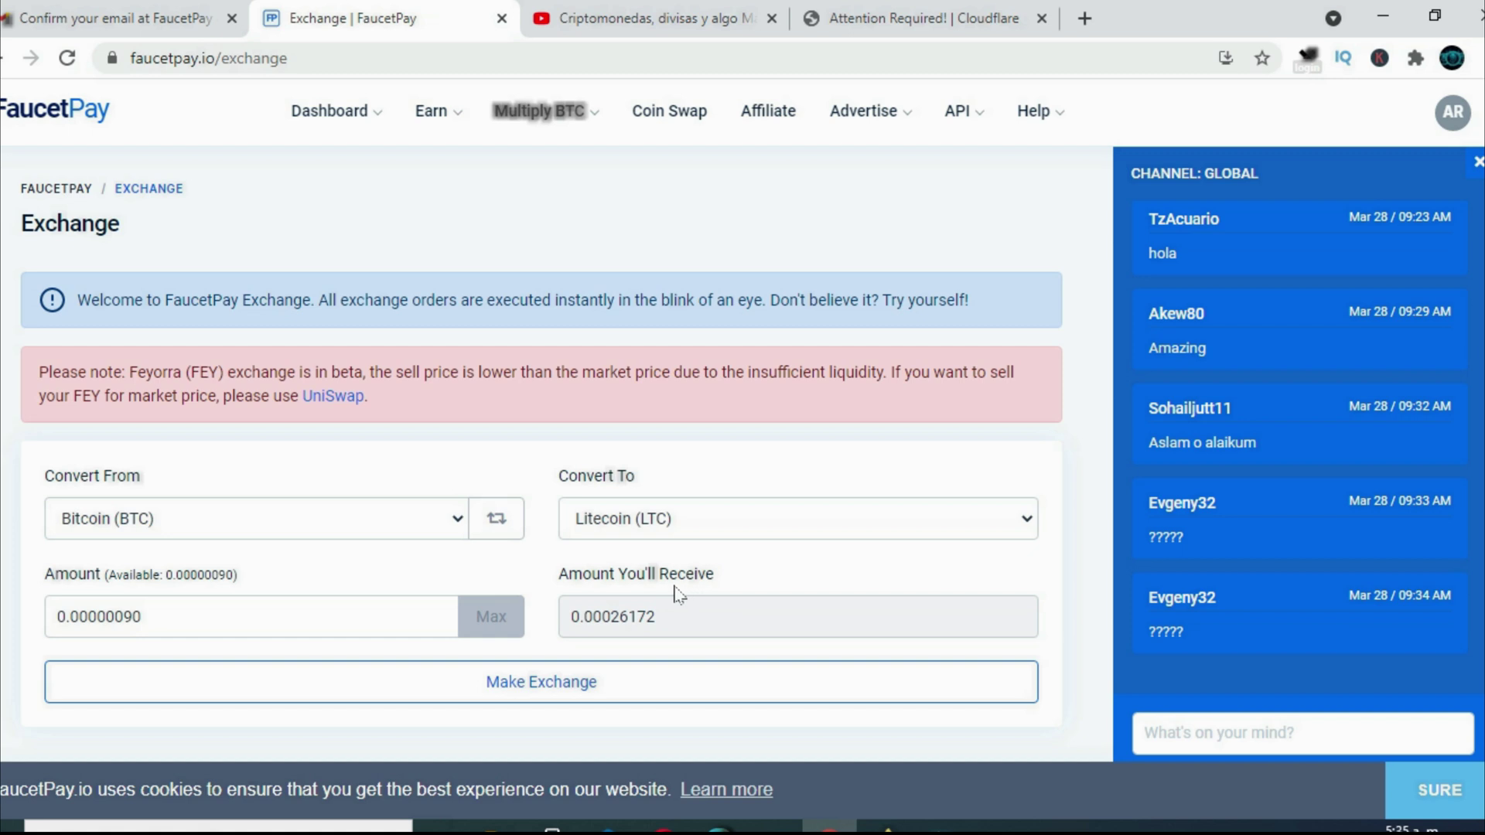
pyautogui.click(514, 685)
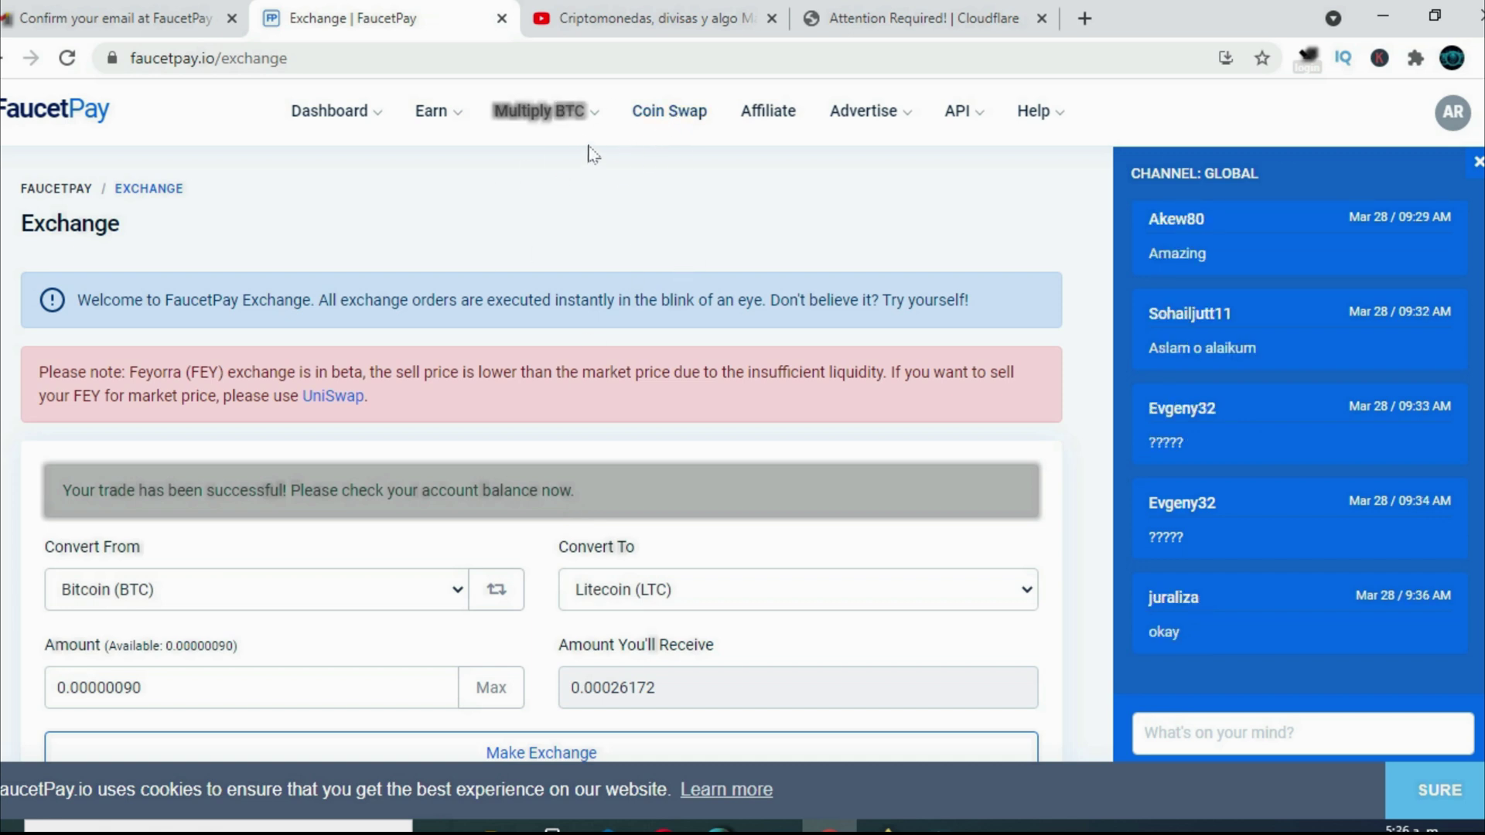
# - Open the affiliate programme page and examine its reward rules, commission rates, referral link and referral statistics
pyautogui.click(767, 116)
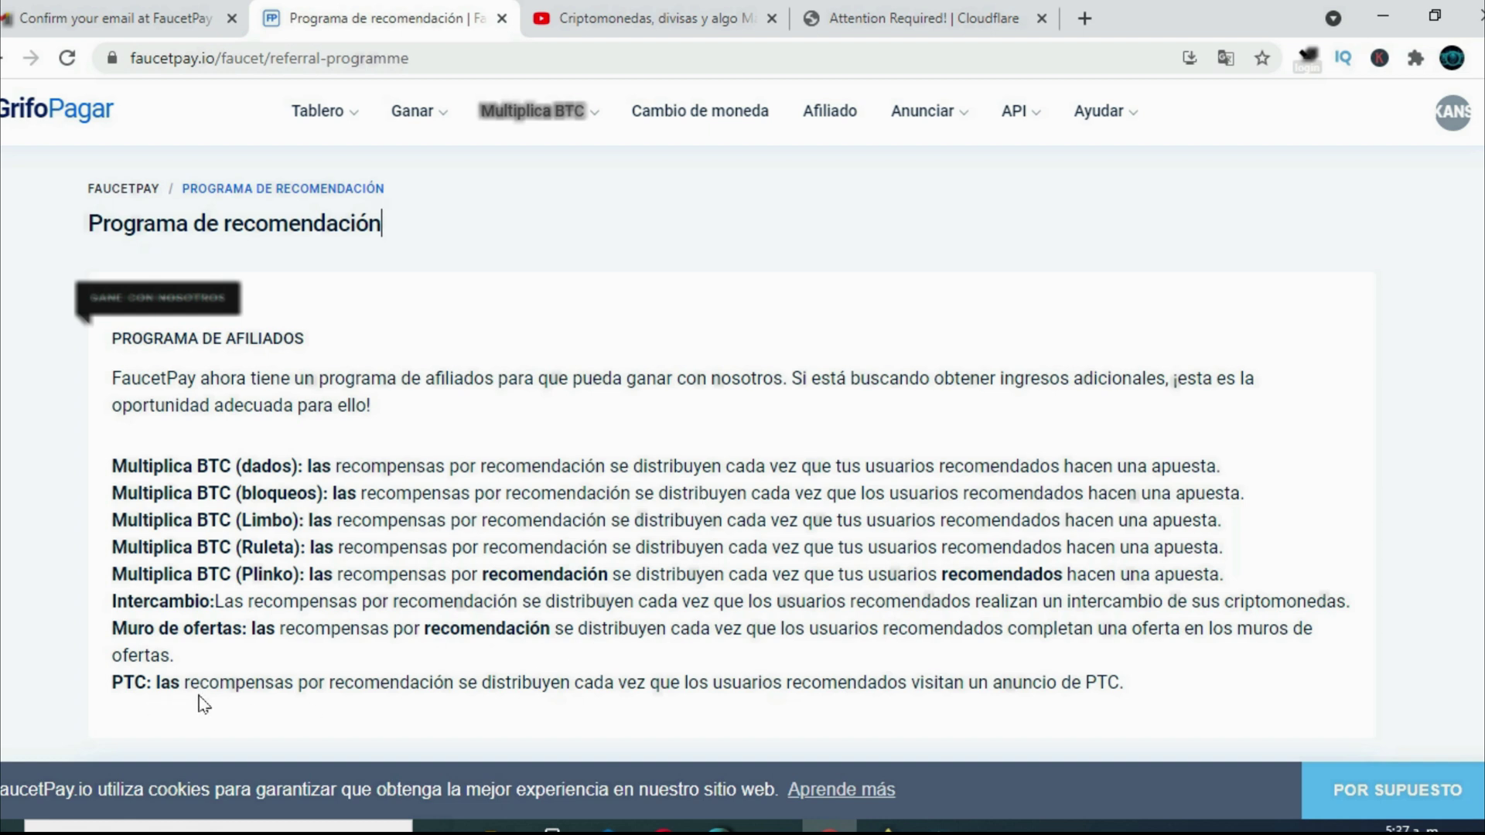
pyautogui.scroll(-3, 199, 704)
pyautogui.scroll(-3, 731, 446)
pyautogui.scroll(1, 731, 447)
pyautogui.scroll(2, 731, 446)
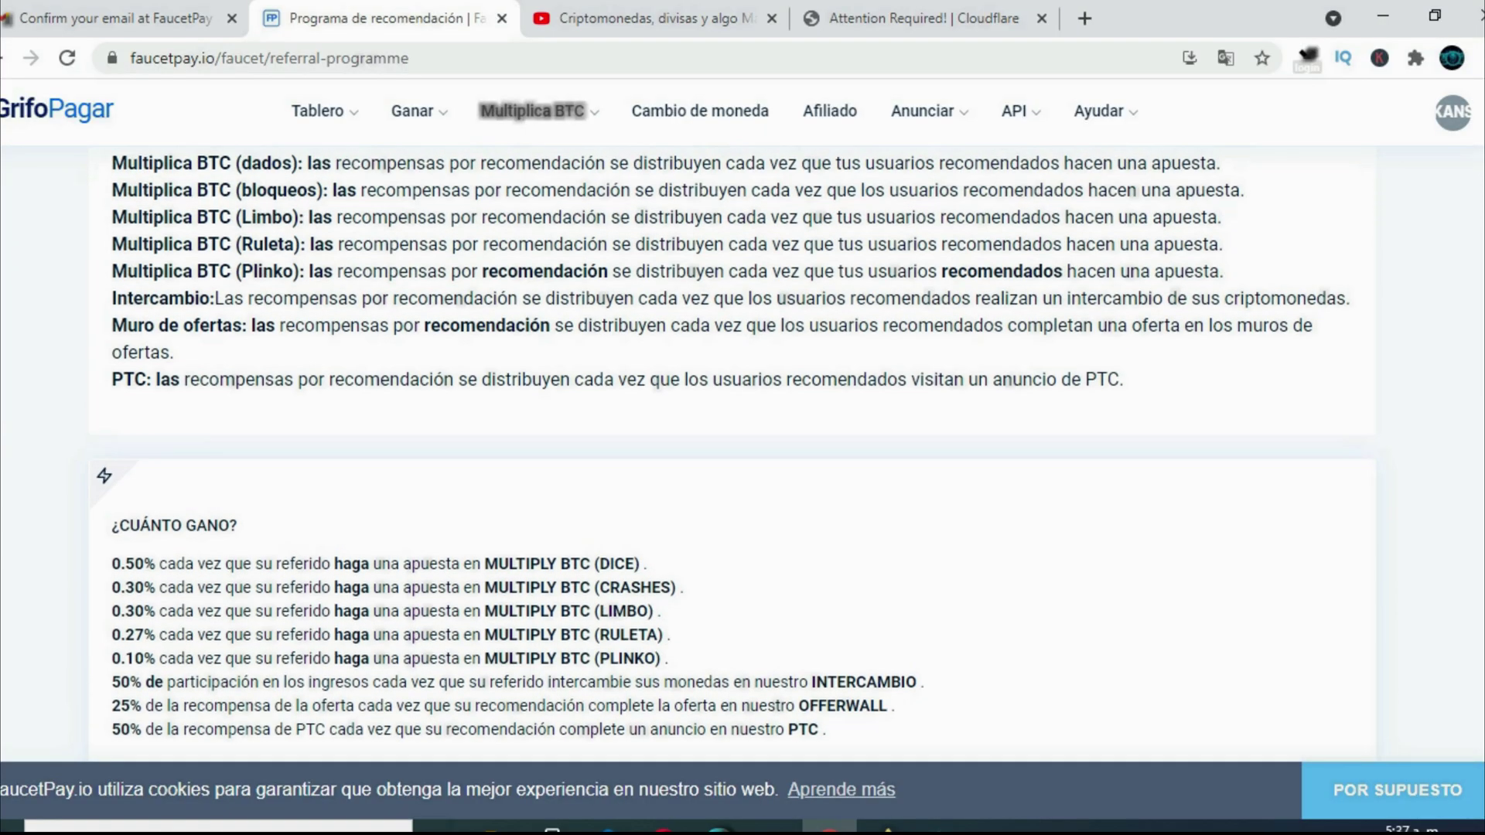
pyautogui.scroll(2, 1099, 402)
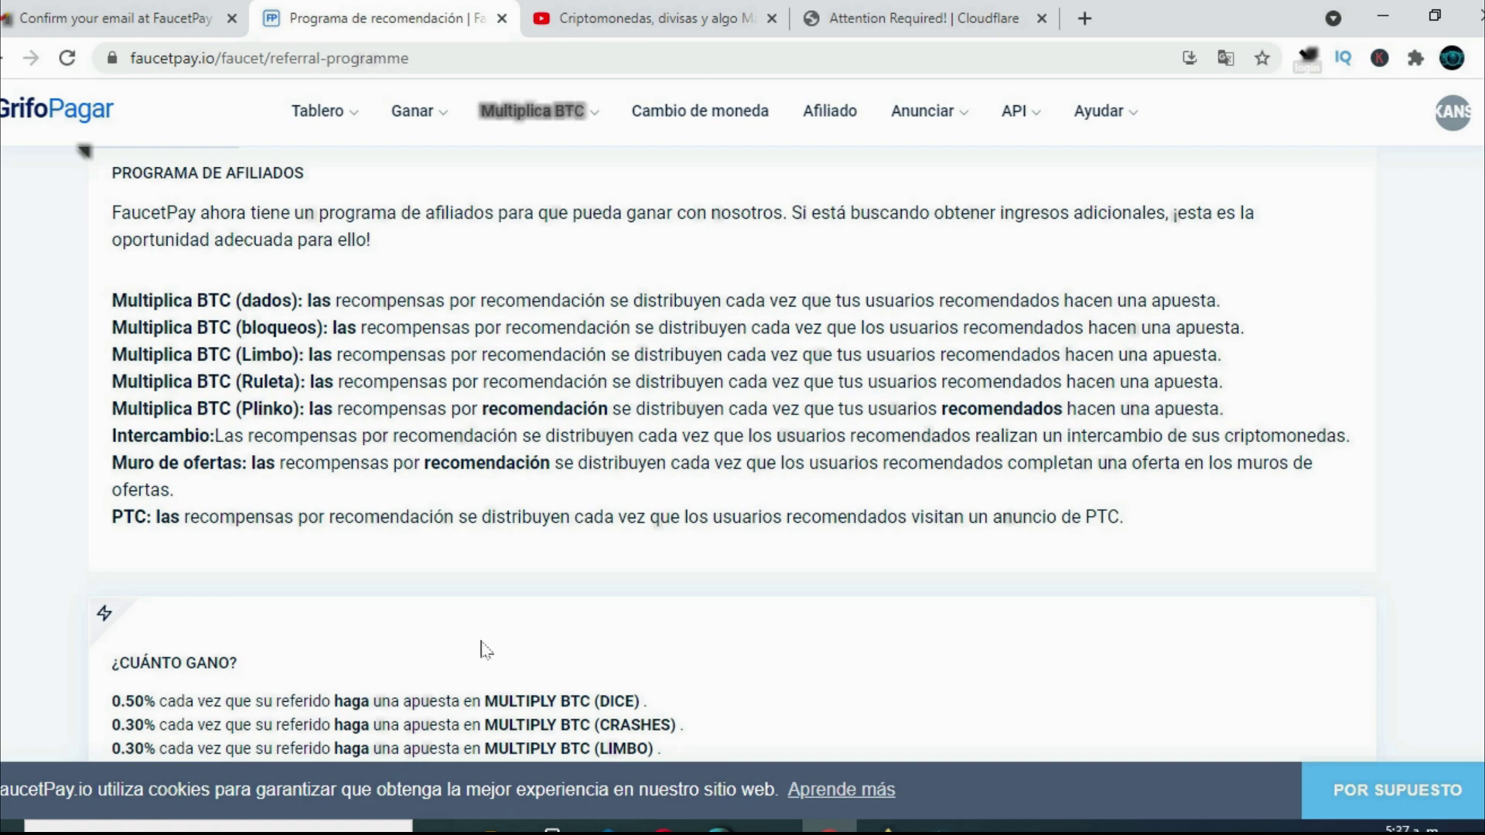
pyautogui.scroll(-4, 1468, 466)
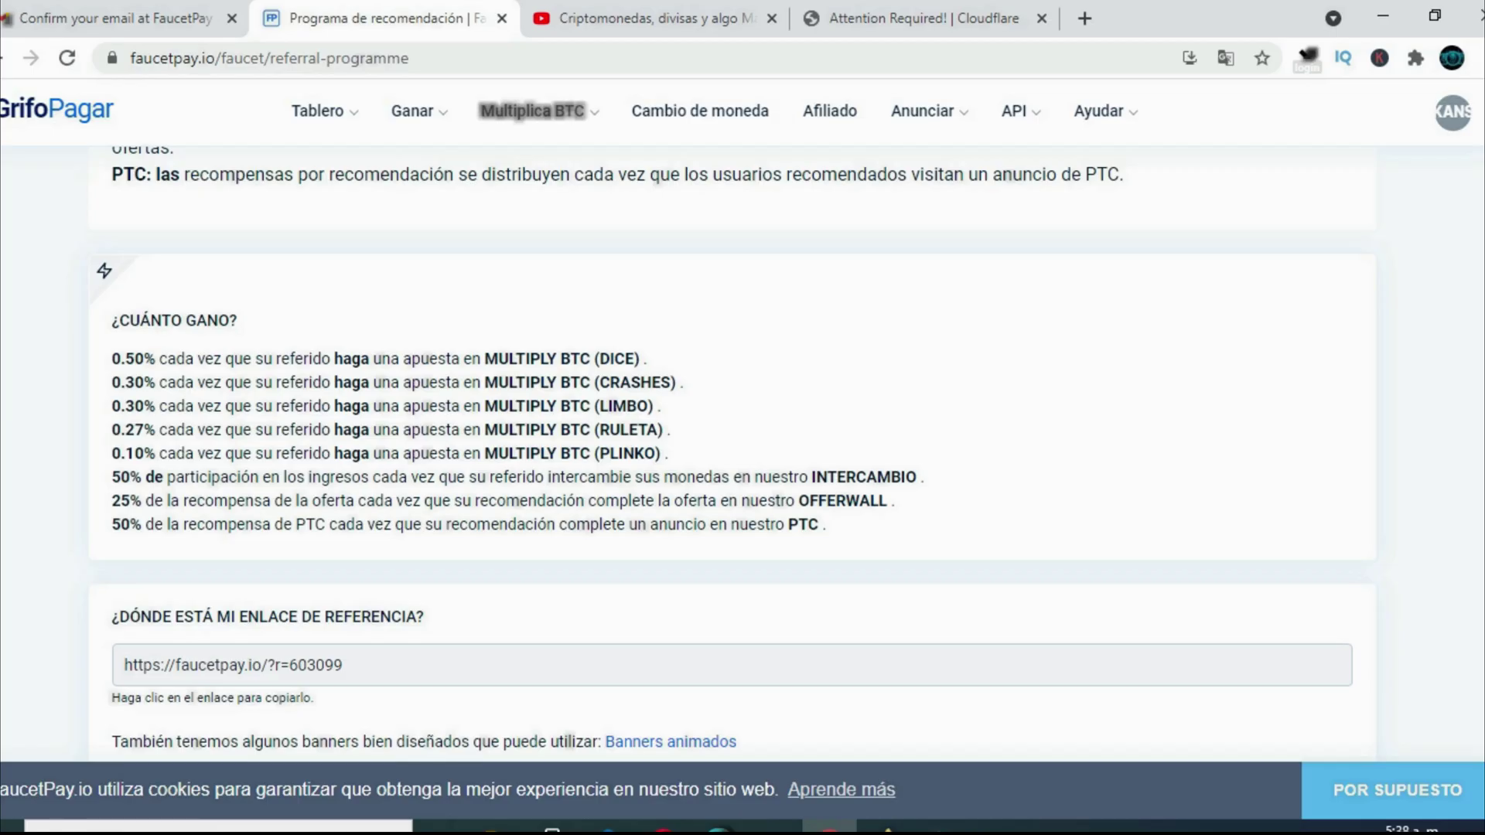
pyautogui.scroll(-3, 504, 554)
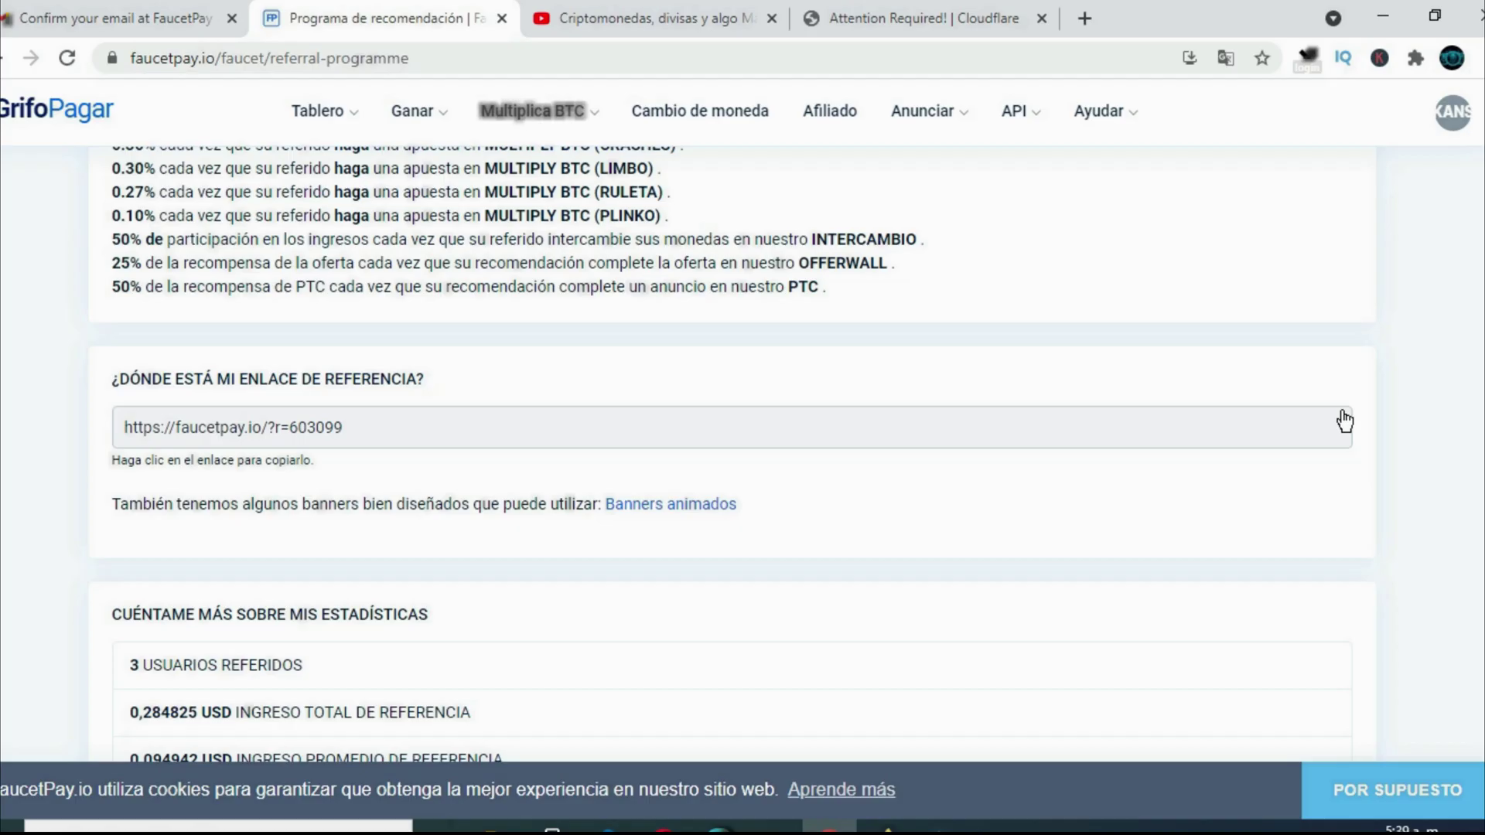
pyautogui.scroll(-1, 1479, 433)
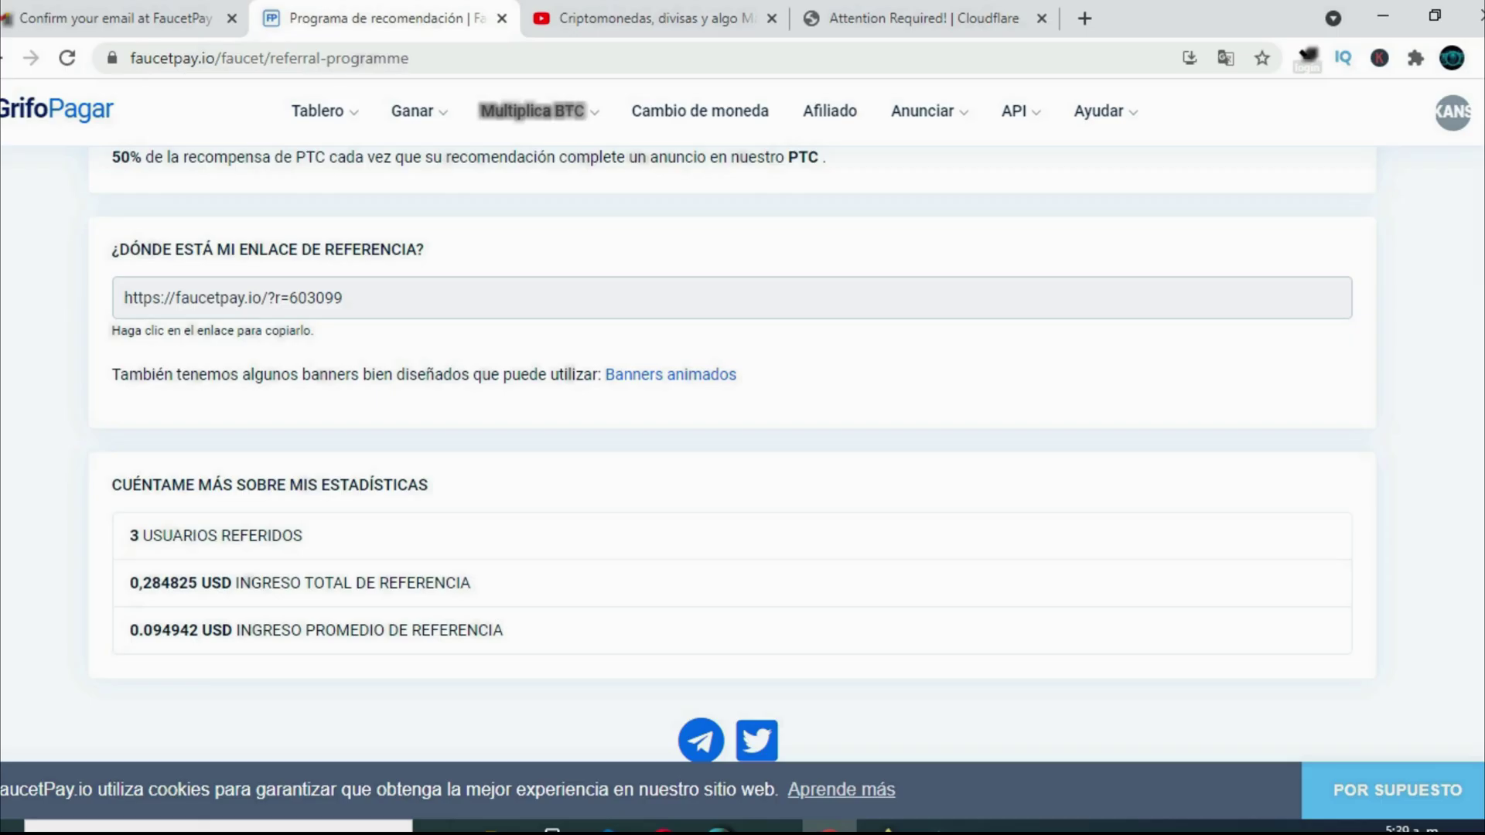
# - Open the Paid to Click advertising page for creating a PTC ad
pyautogui.scroll(3, 1476, 576)
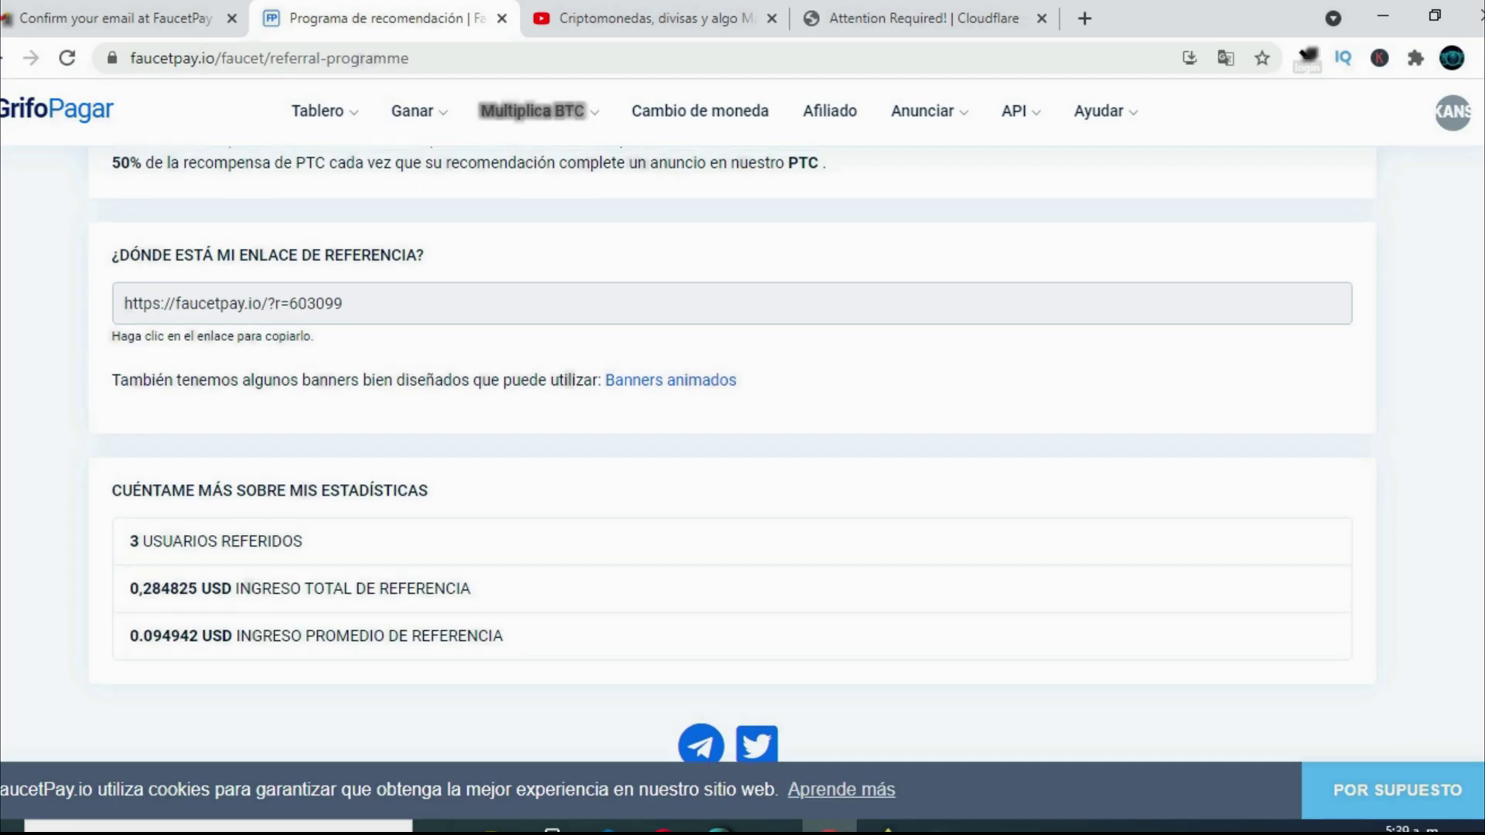
pyautogui.scroll(10, 103, 527)
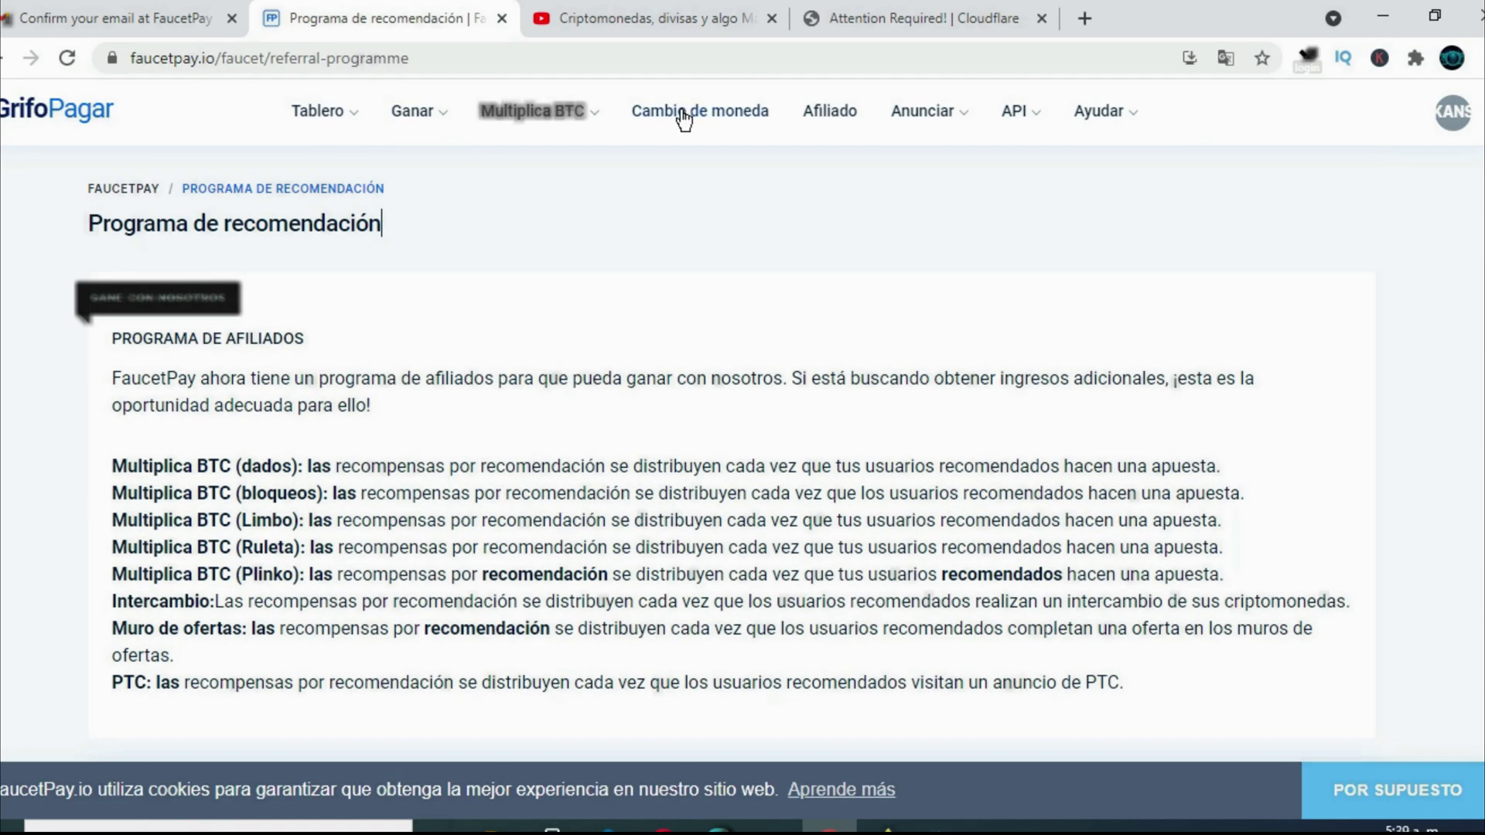
pyautogui.moveTo(951, 109)
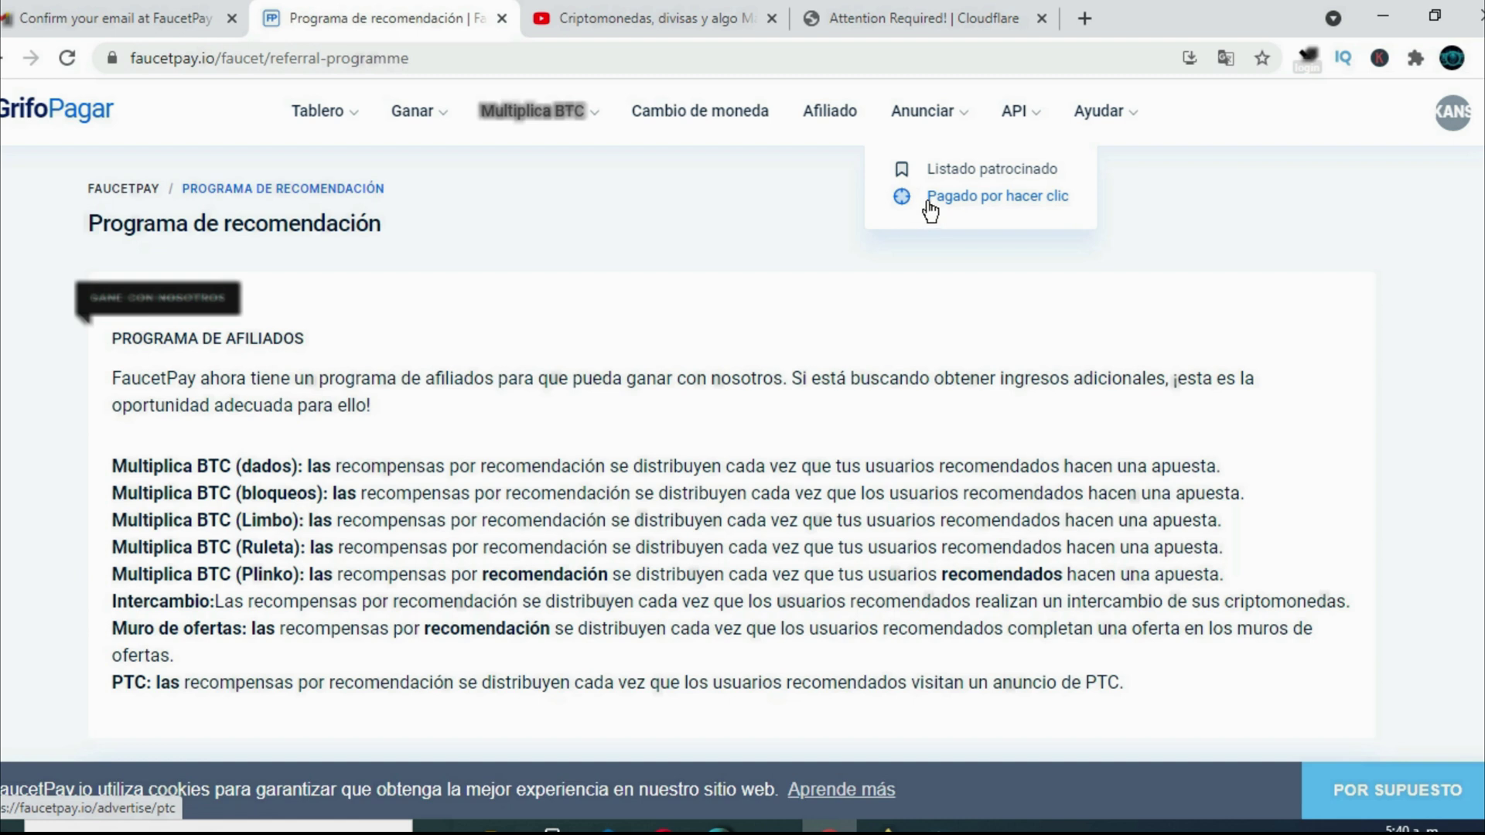
pyautogui.click(996, 199)
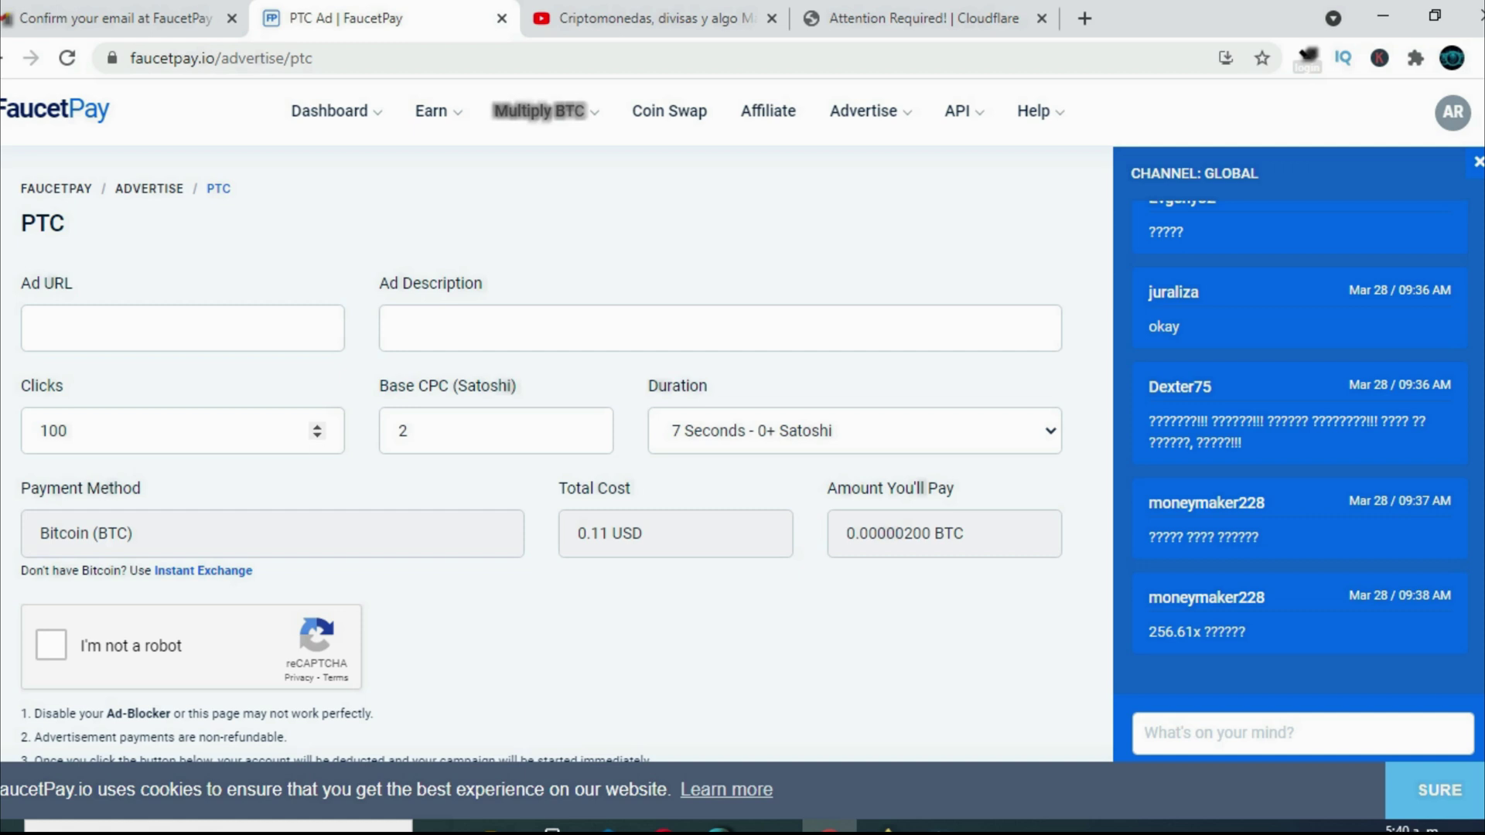
# - Try a base CPC of 3 satoshi for the PTC ad and set it back to 2 satoshi
pyautogui.click(317, 436)
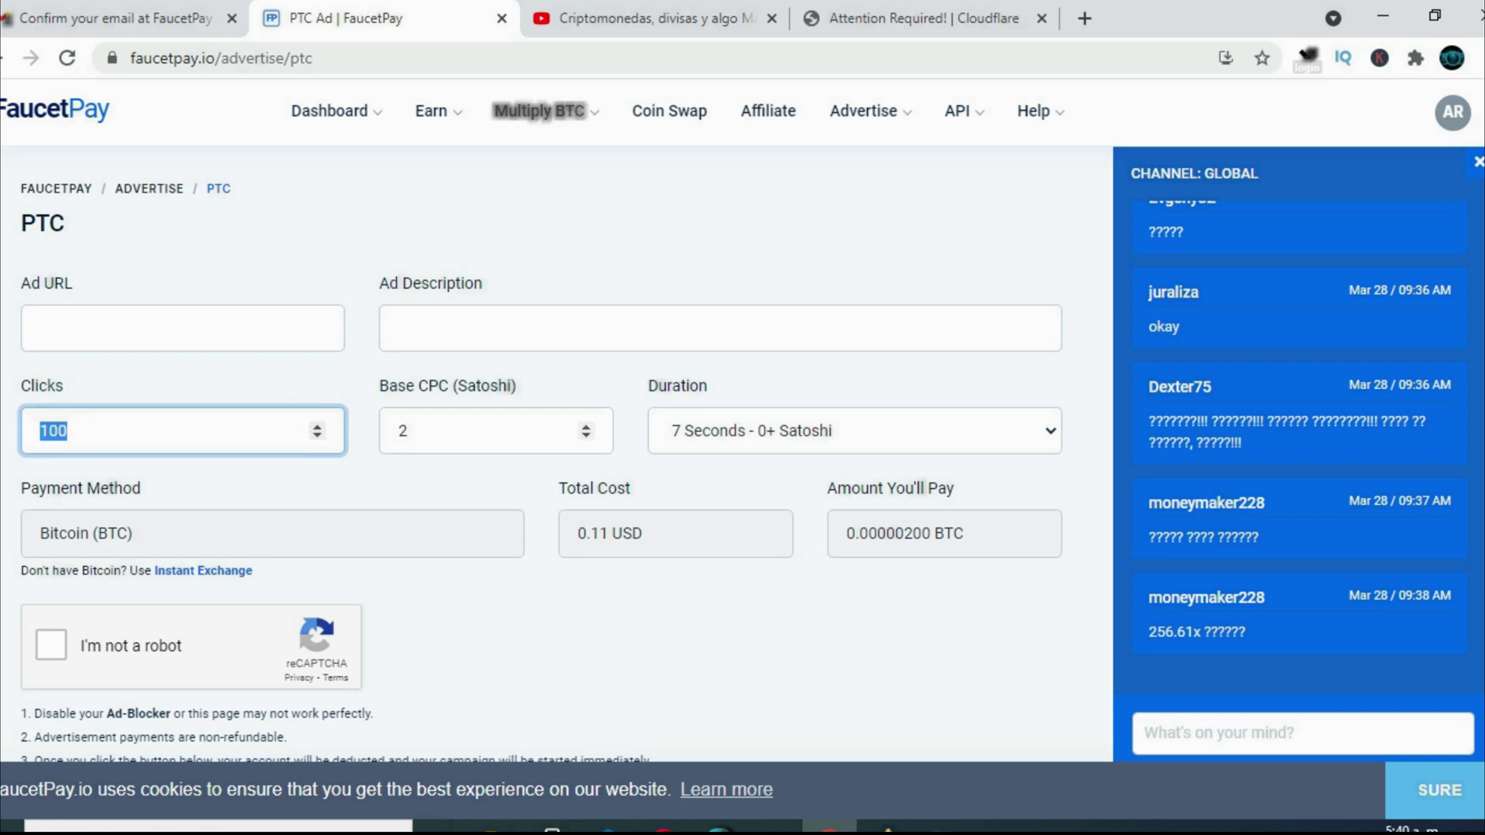
pyautogui.click(587, 427)
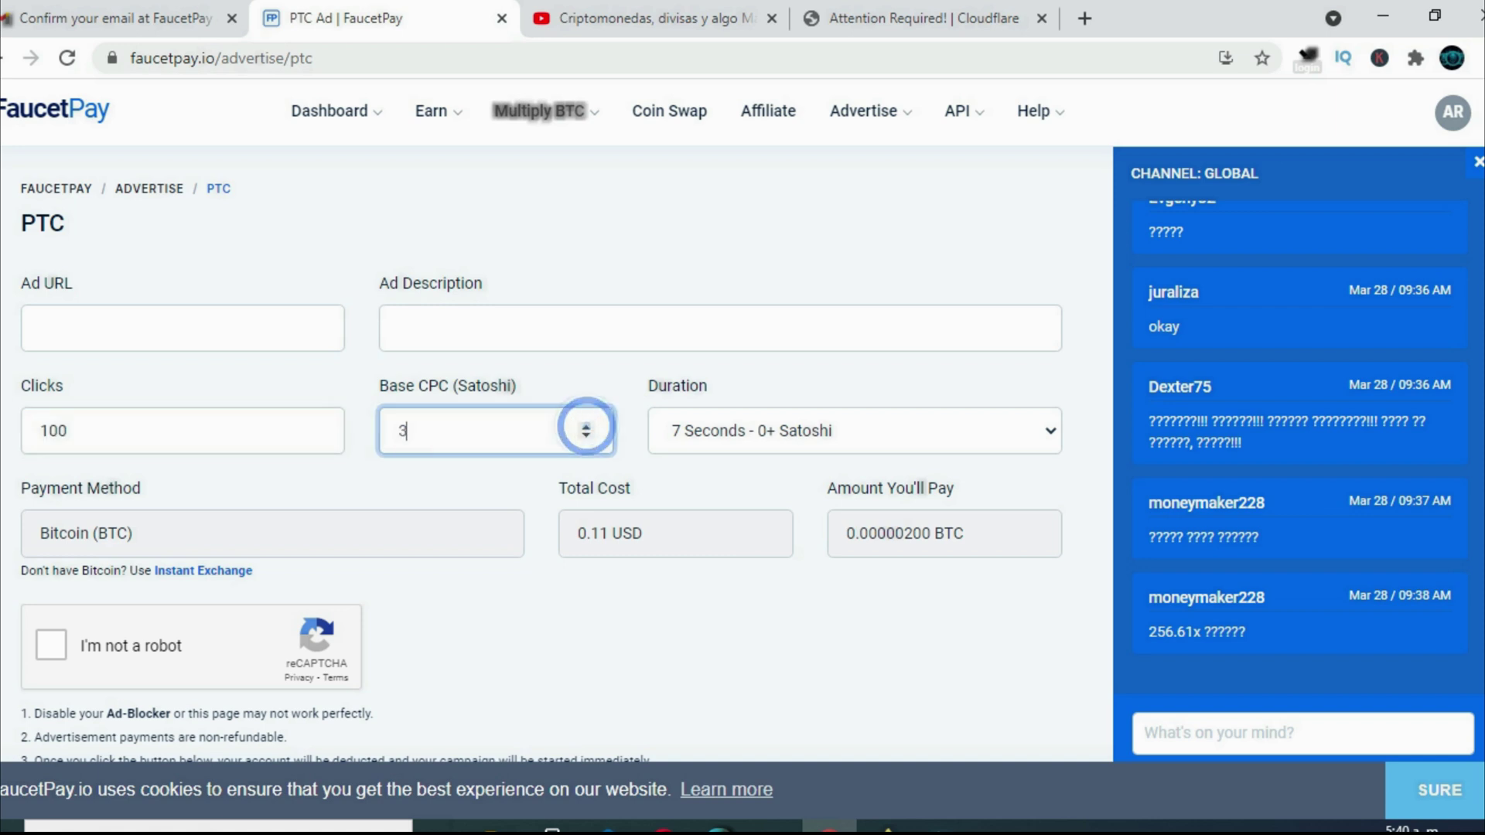
pyautogui.click(585, 436)
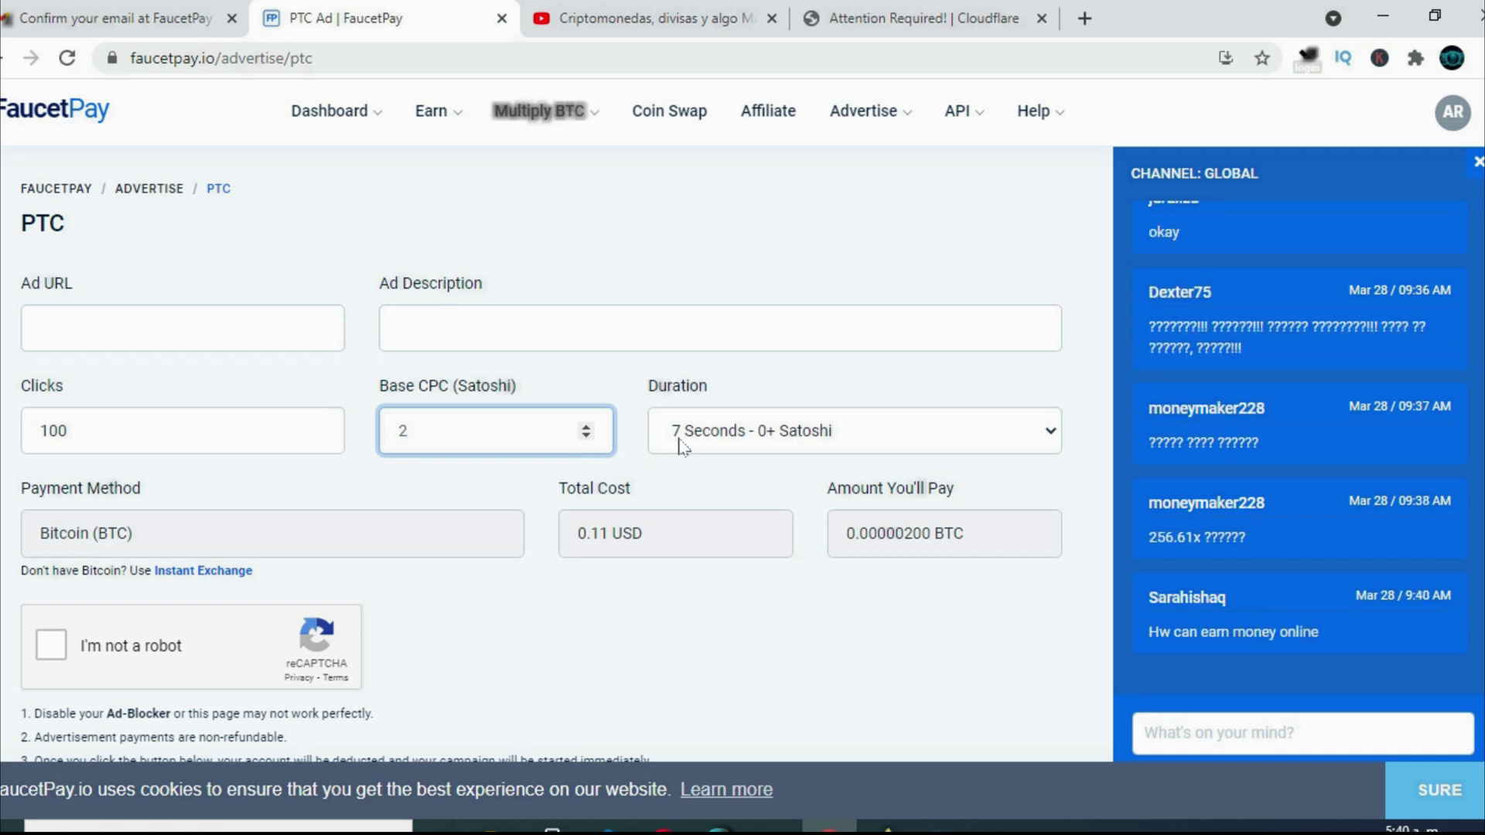
# - Try the 30-second and 240-second ad durations and set the duration back to 7 seconds
pyautogui.click(1052, 430)
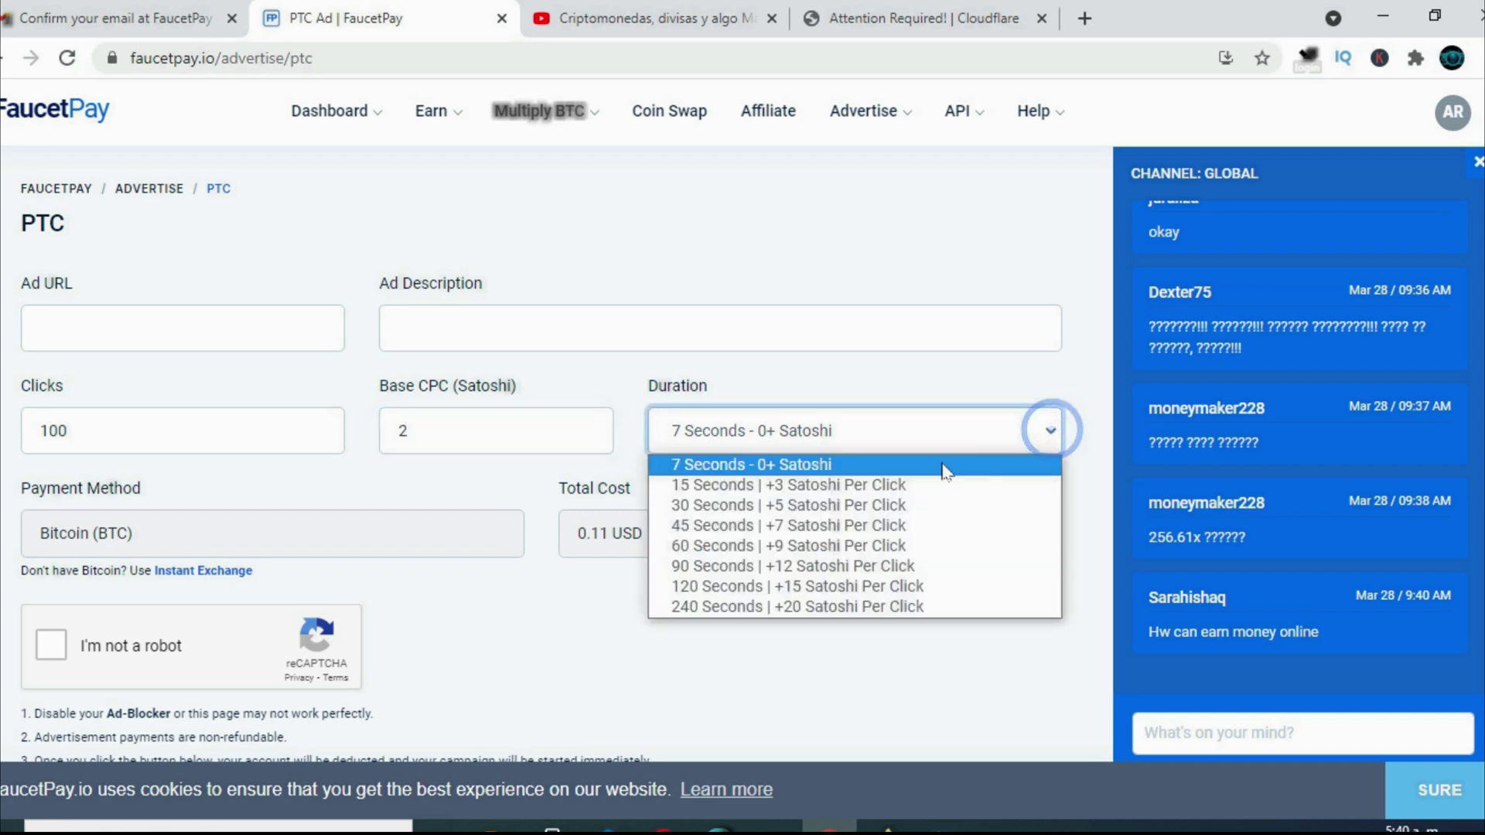
pyautogui.click(710, 504)
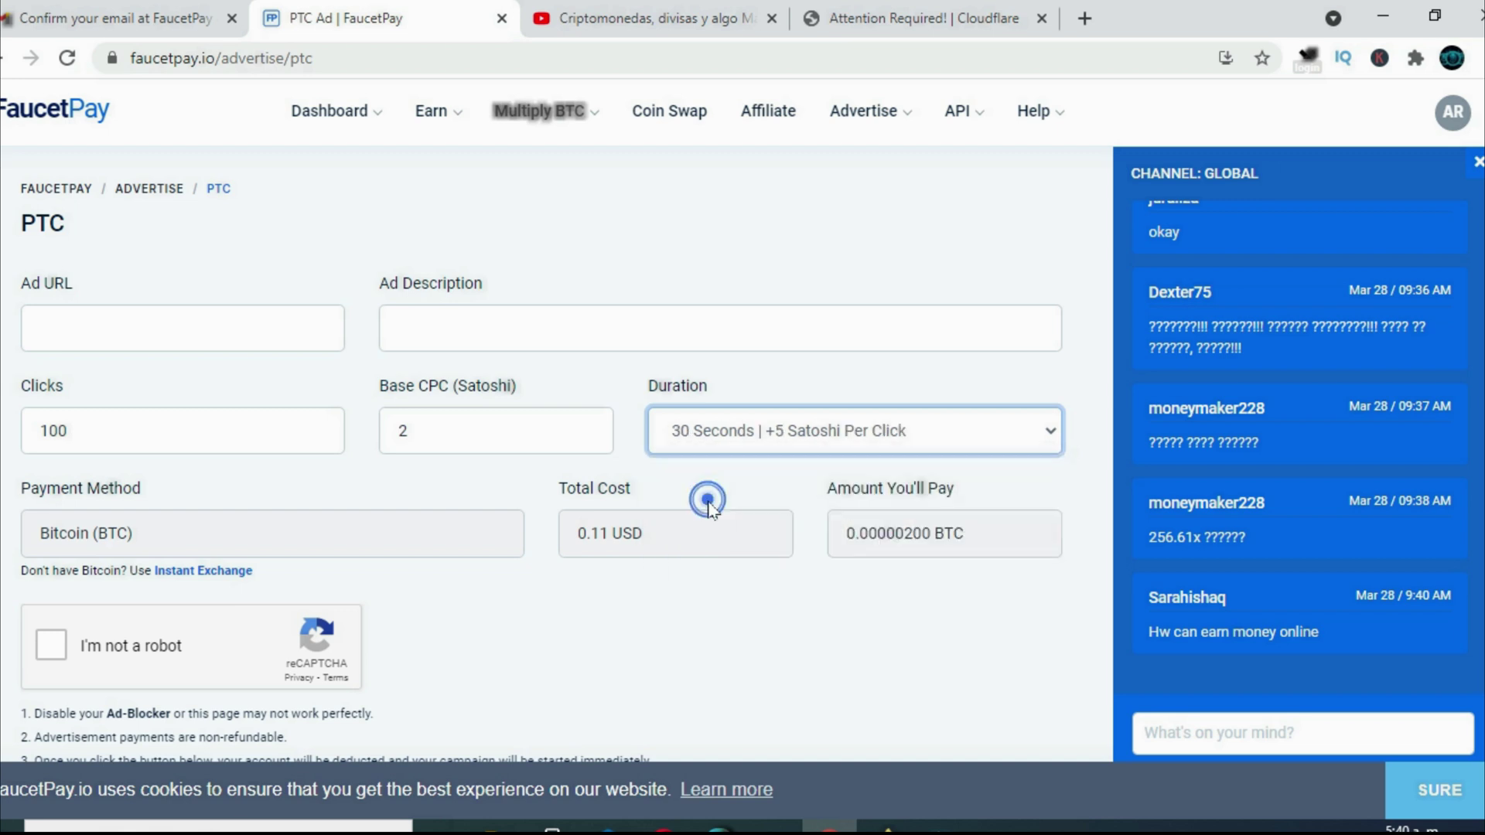
pyautogui.click(1048, 432)
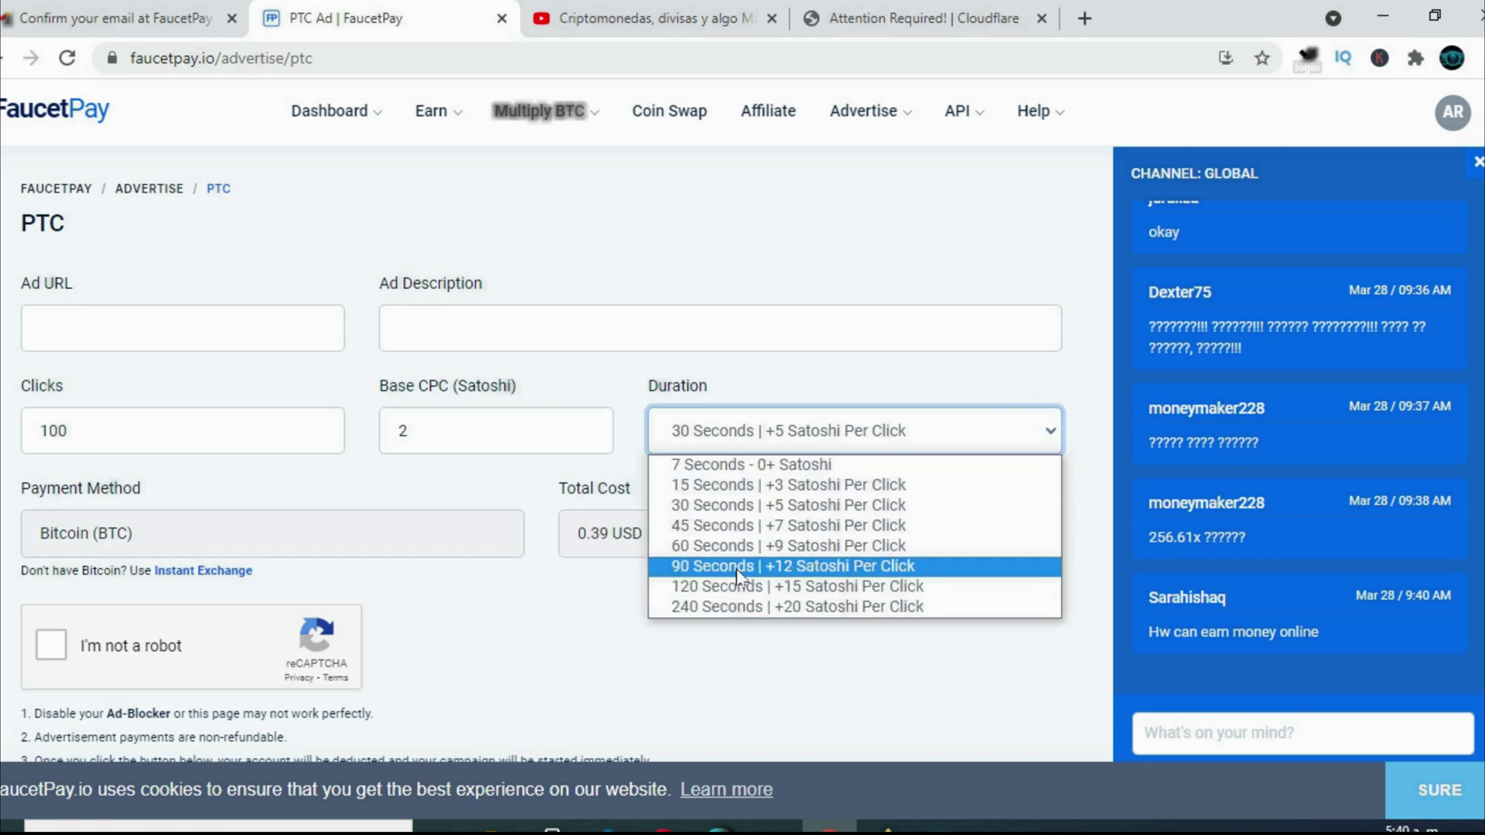
pyautogui.click(732, 601)
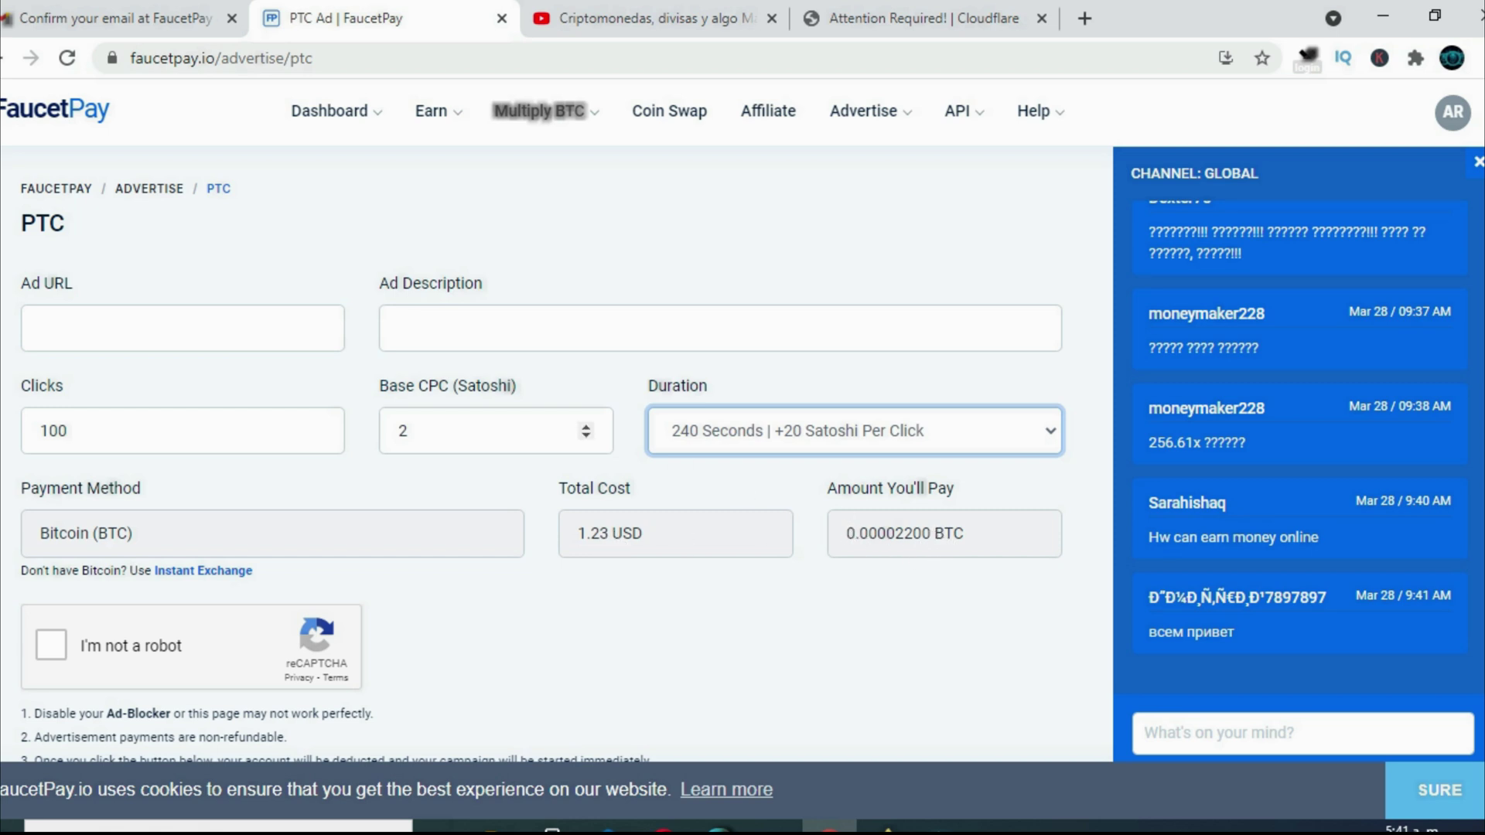
pyautogui.click(860, 451)
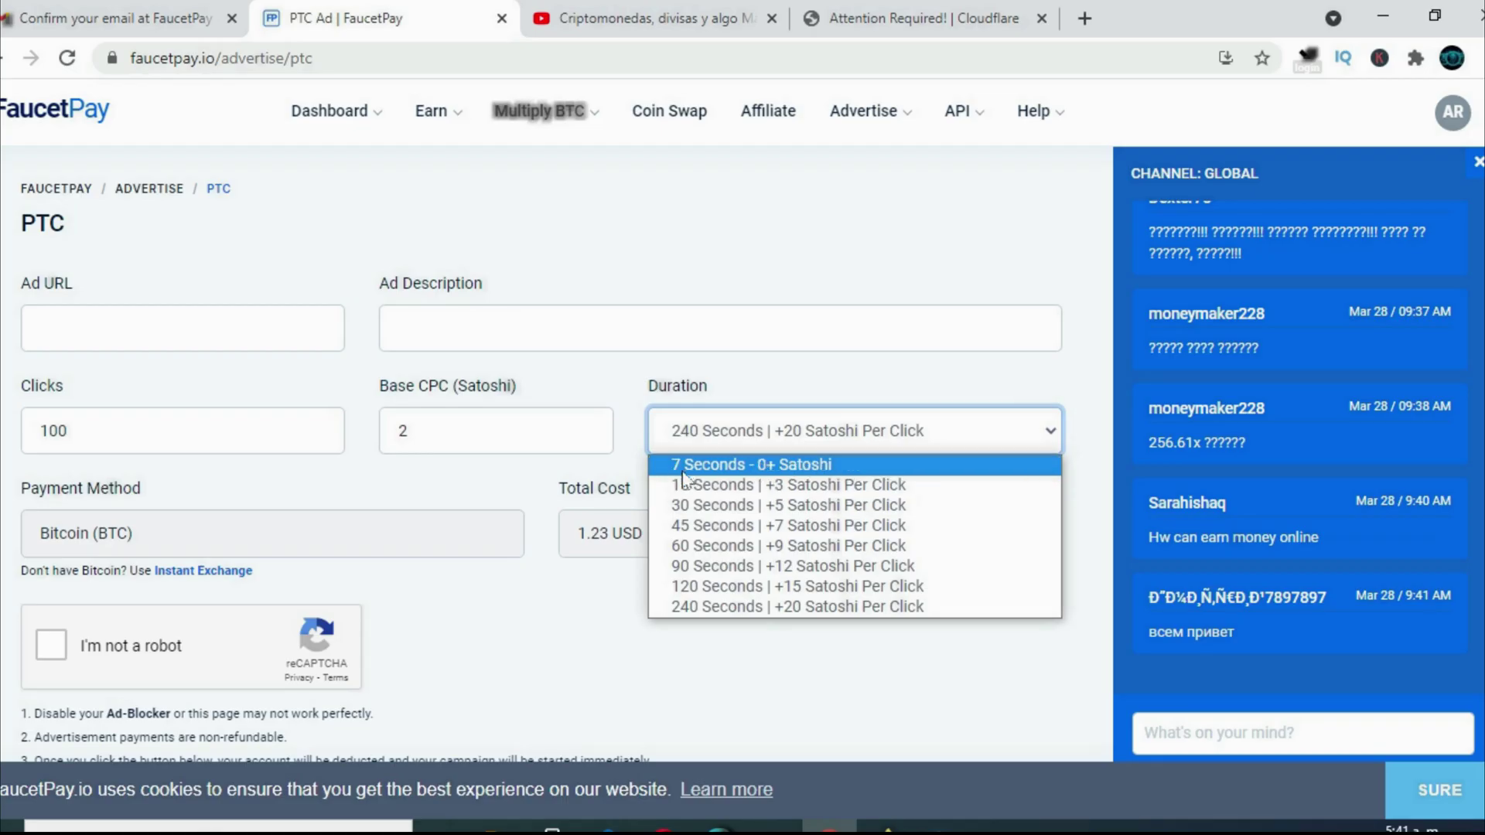
pyautogui.click(685, 464)
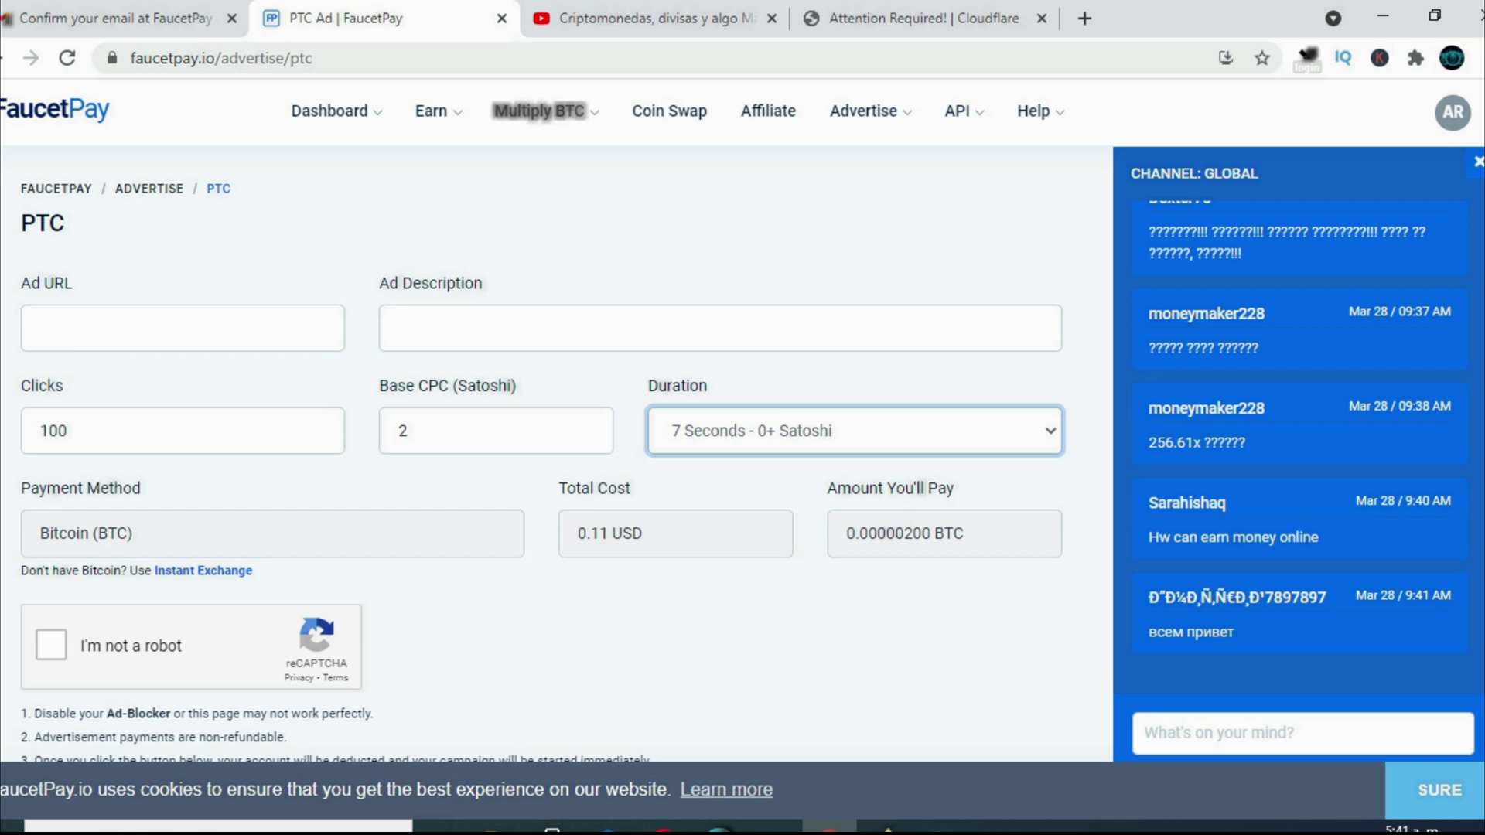
# - Open the Sponsored Listing advertising page and translate it into Spanish
pyautogui.scroll(-3, 542, 455)
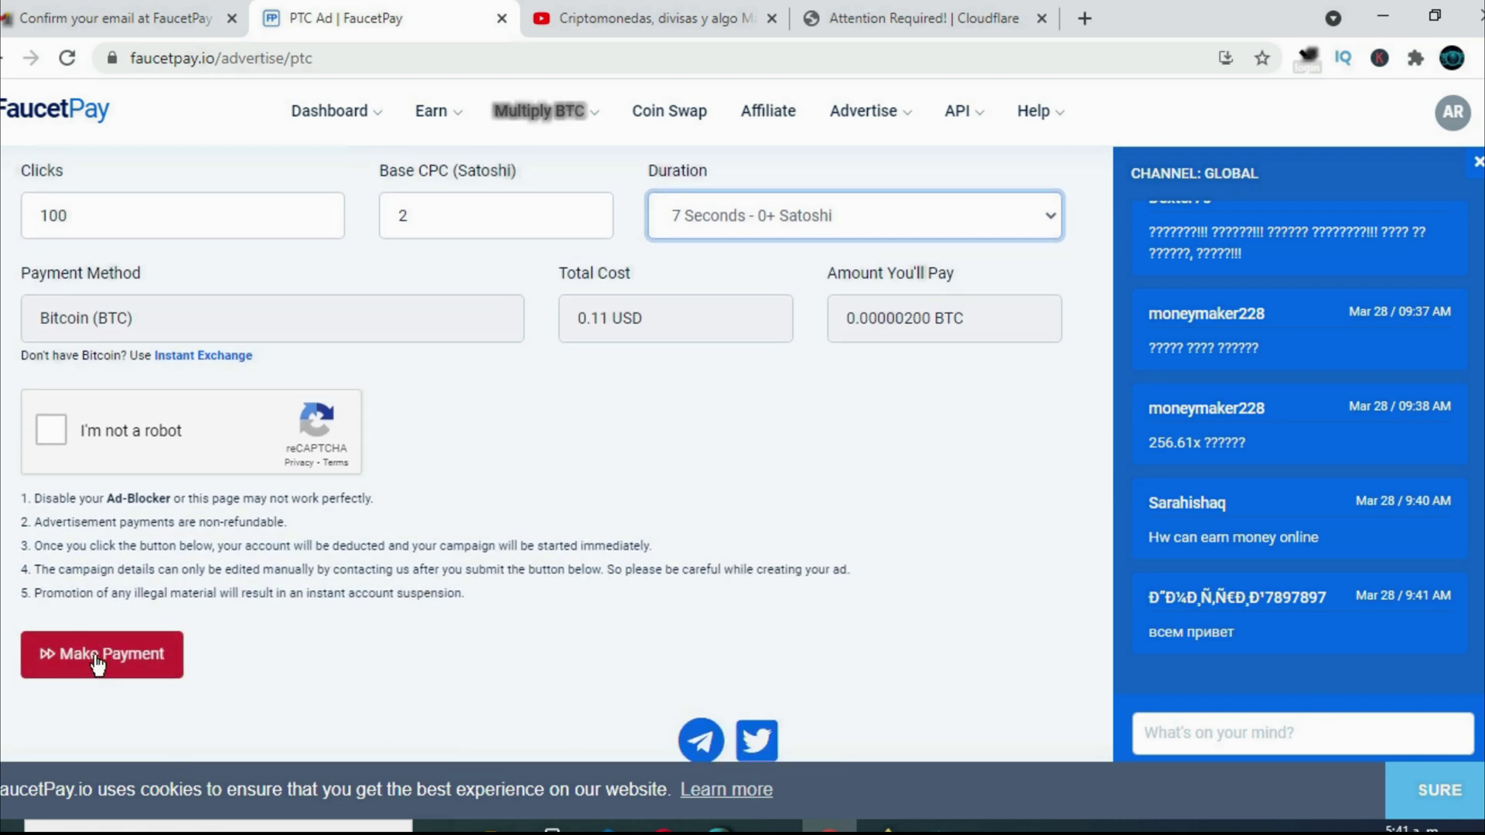
pyautogui.scroll(3, 1480, 449)
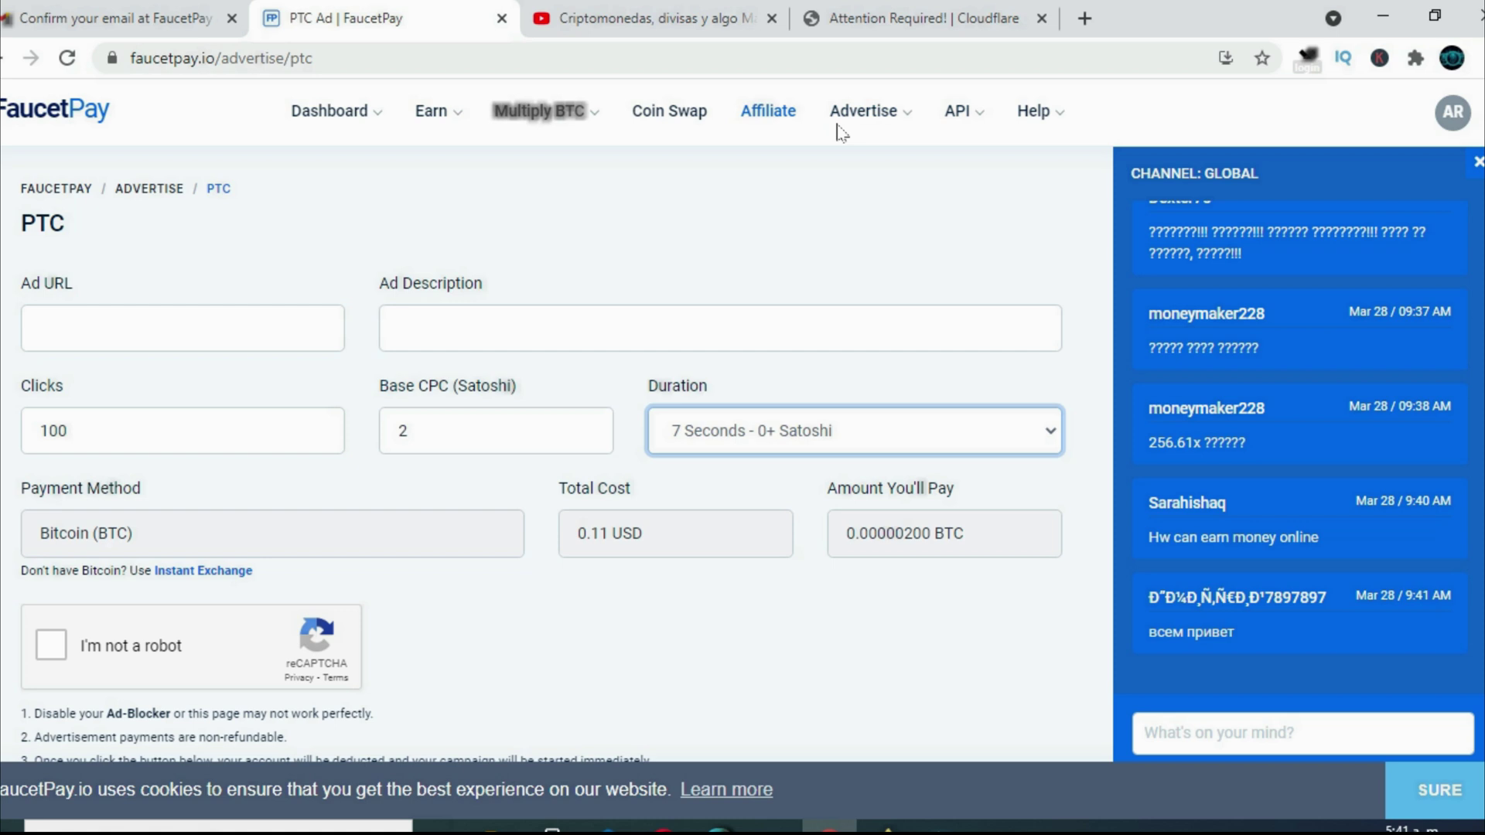
pyautogui.click(895, 115)
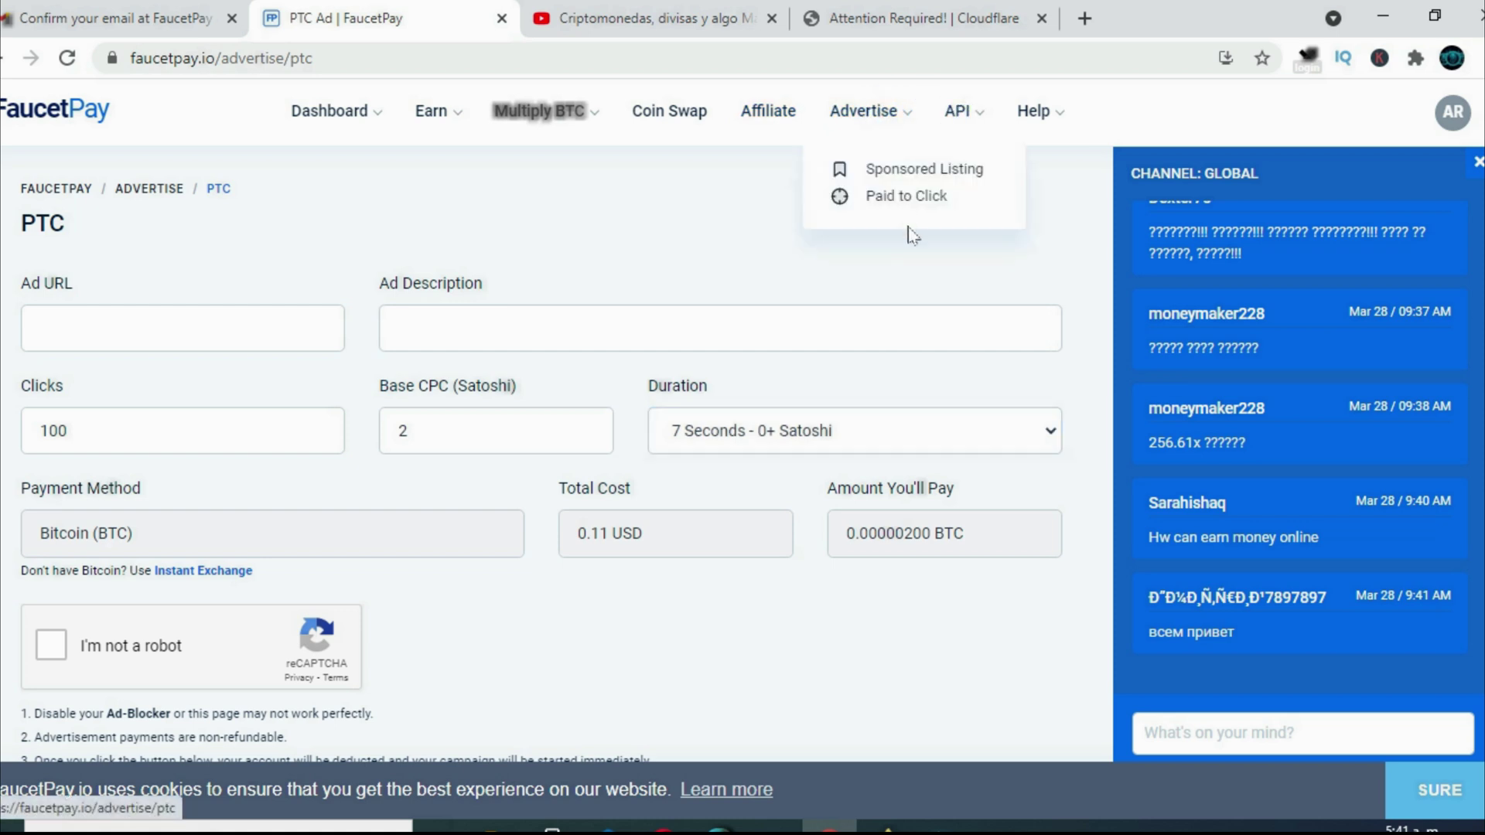
pyautogui.click(942, 172)
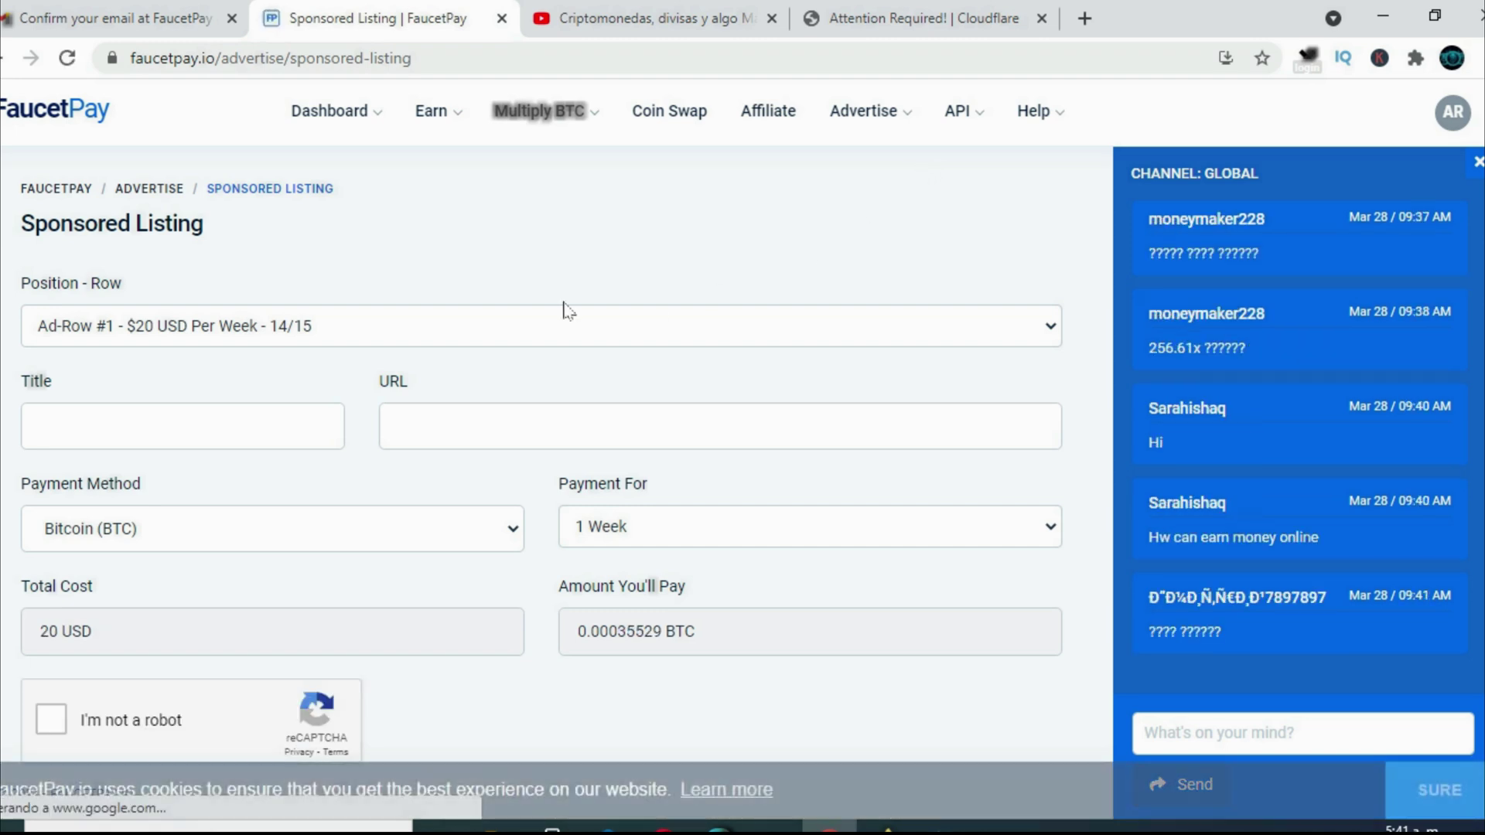
pyautogui.rightClick(499, 198)
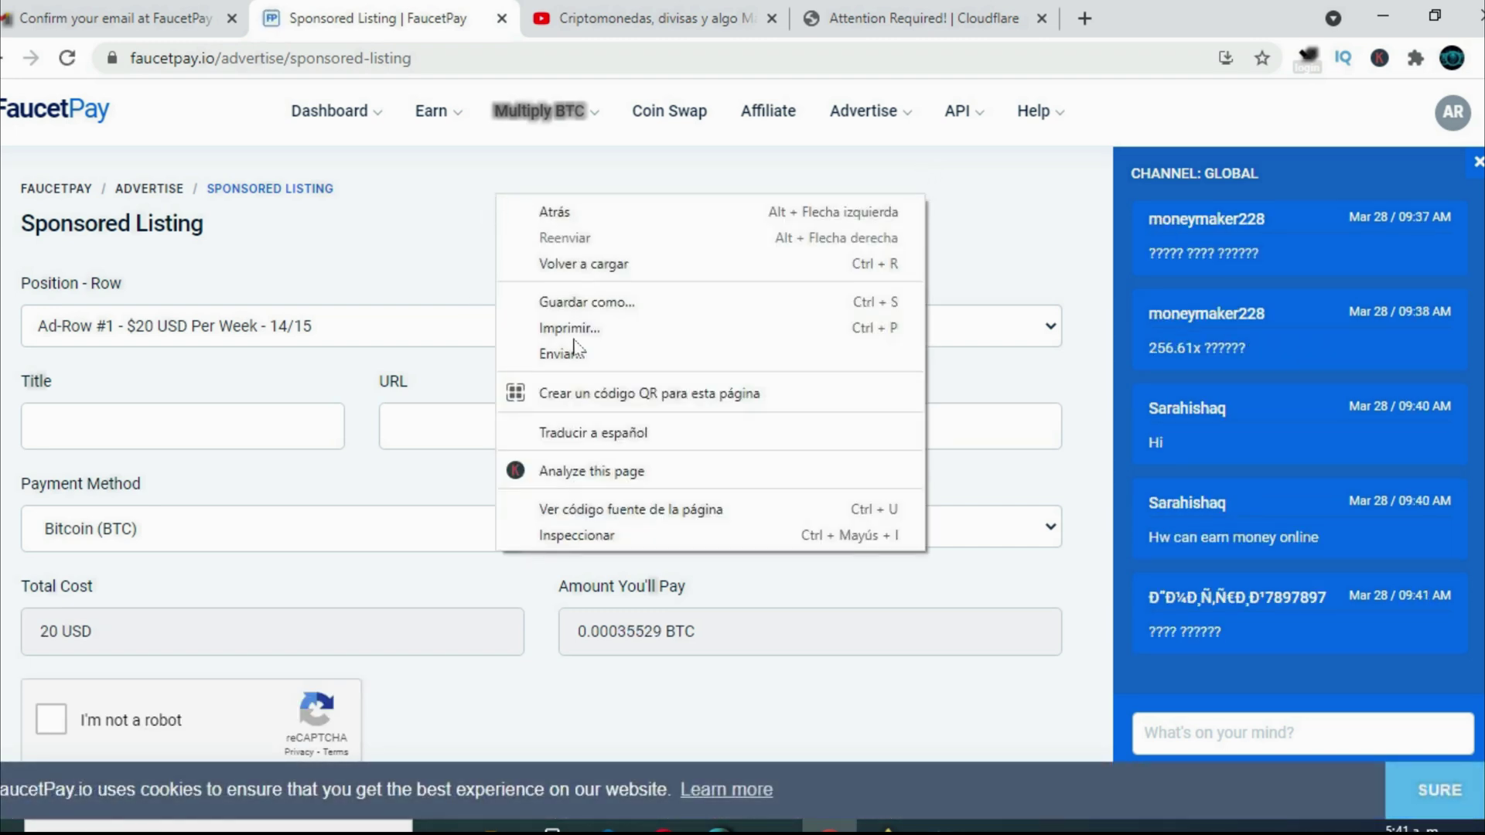
pyautogui.click(599, 434)
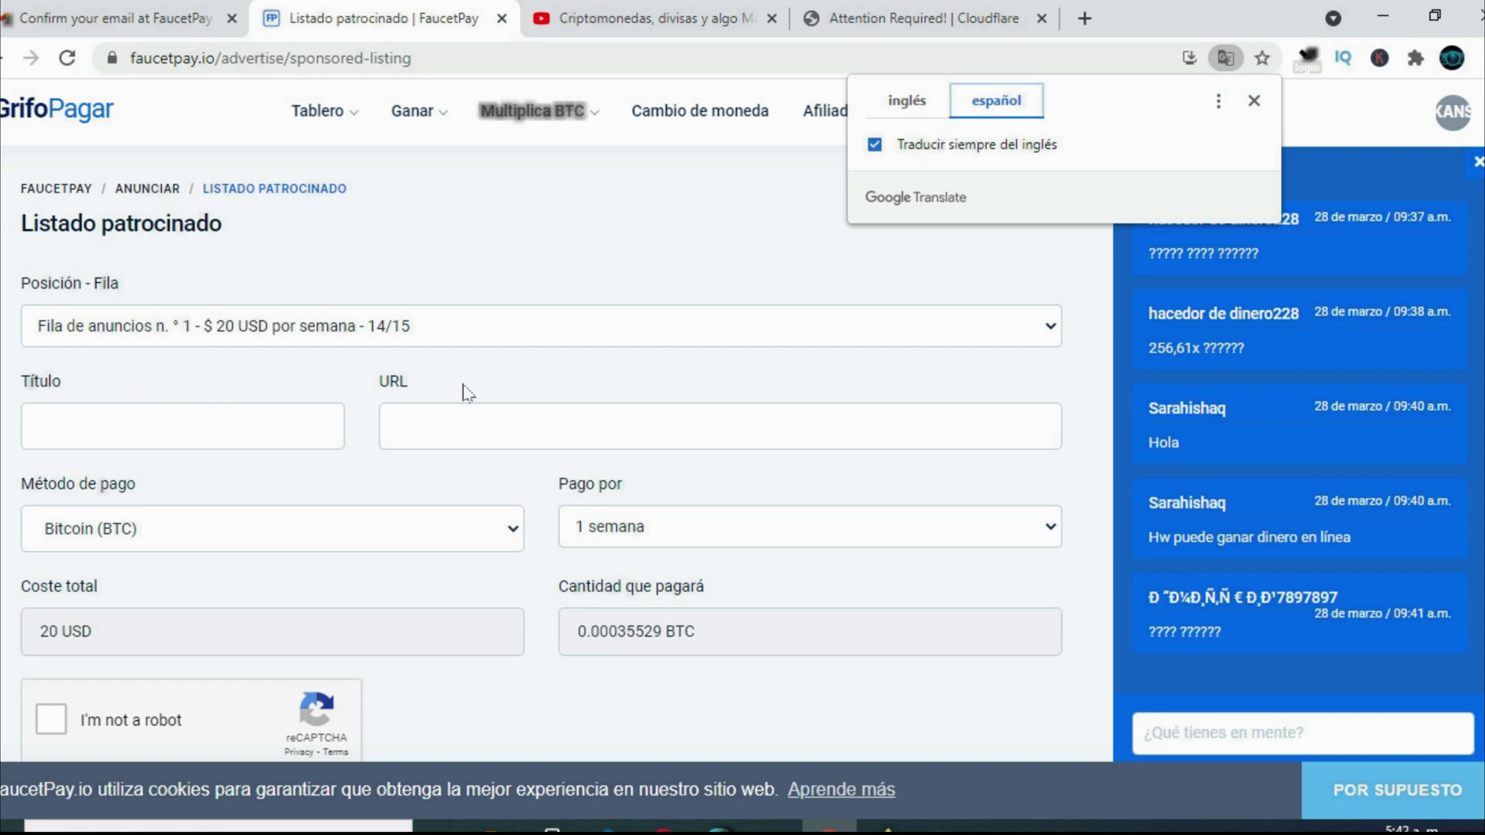
# - Examine the sponsored listing form's ad rows, title and URL fields, payment methods, paid periods and campaign terms
pyautogui.click(1051, 327)
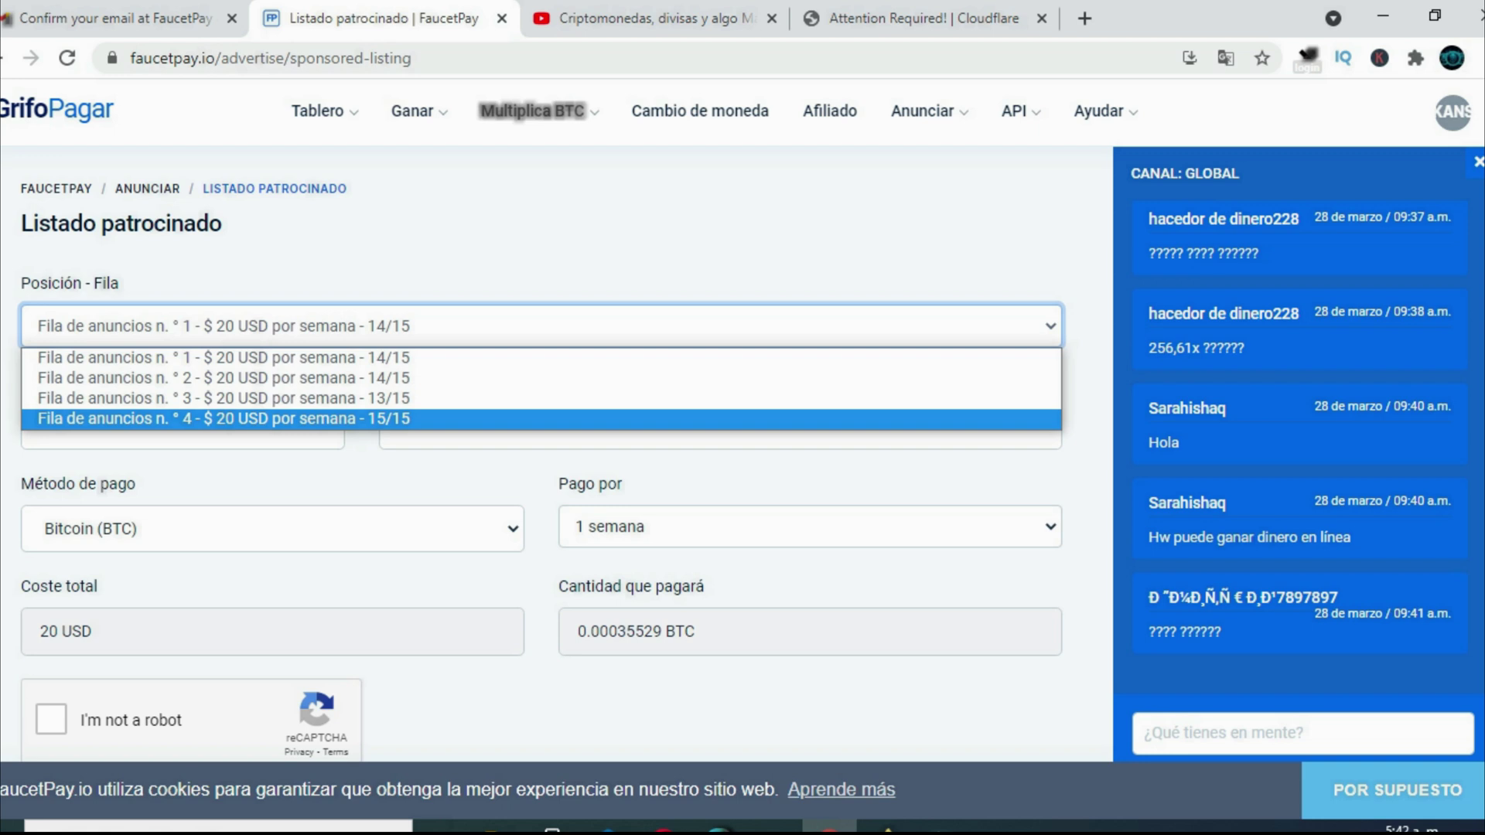
pyautogui.click(629, 271)
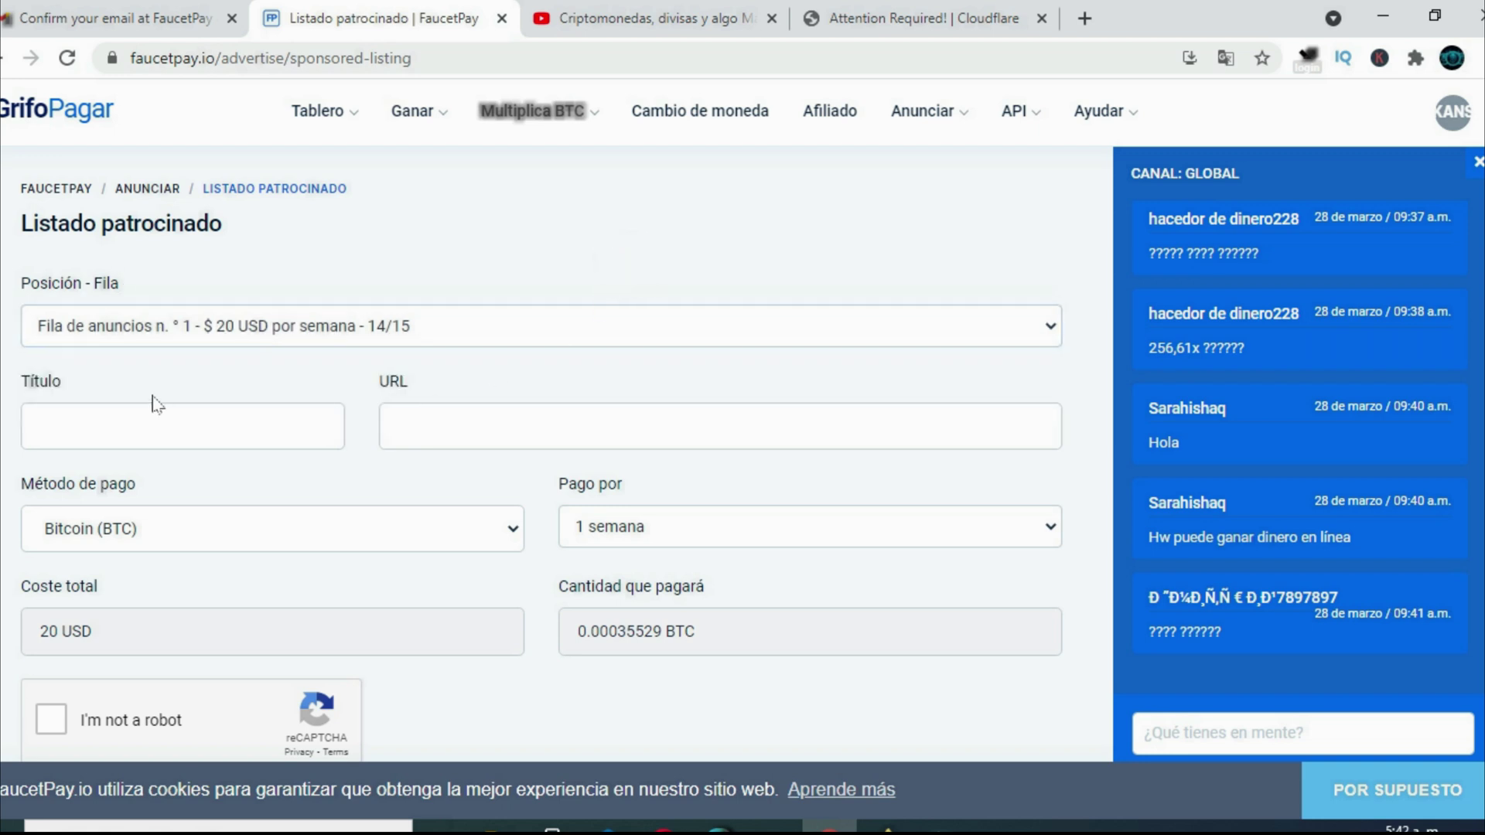
pyautogui.click(53, 421)
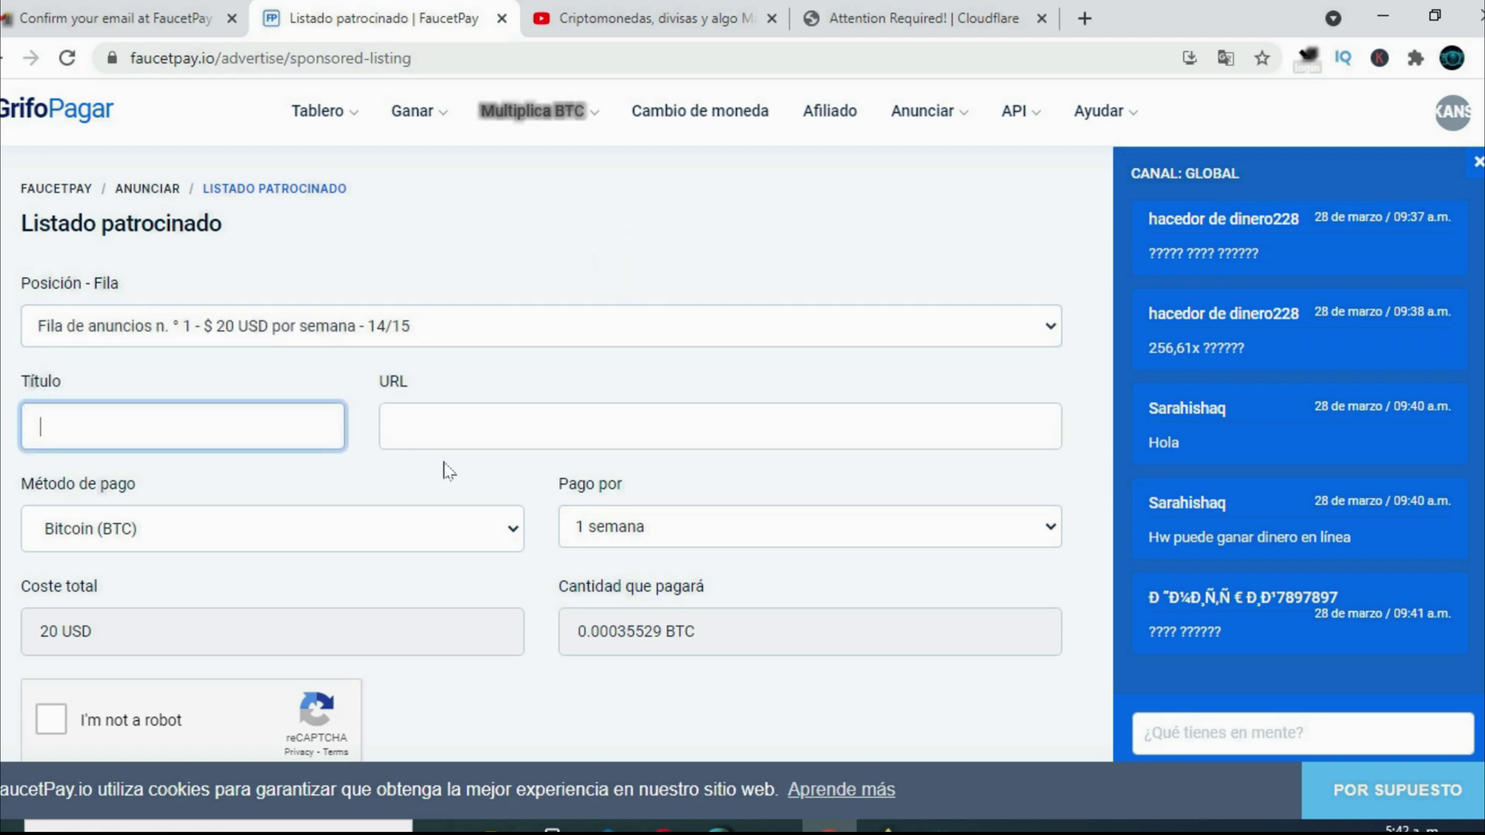
pyautogui.click(439, 421)
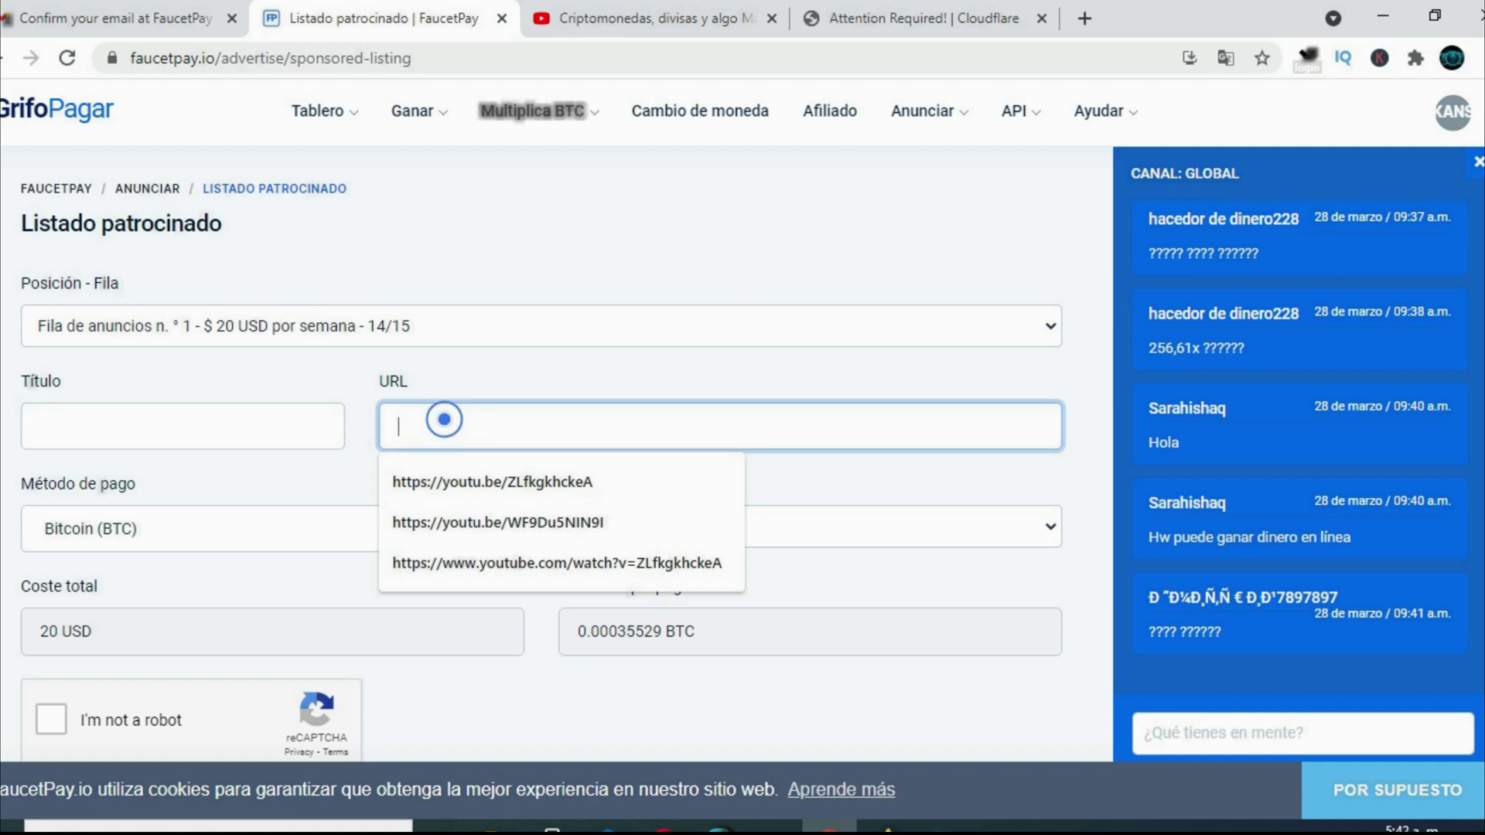
pyautogui.click(201, 531)
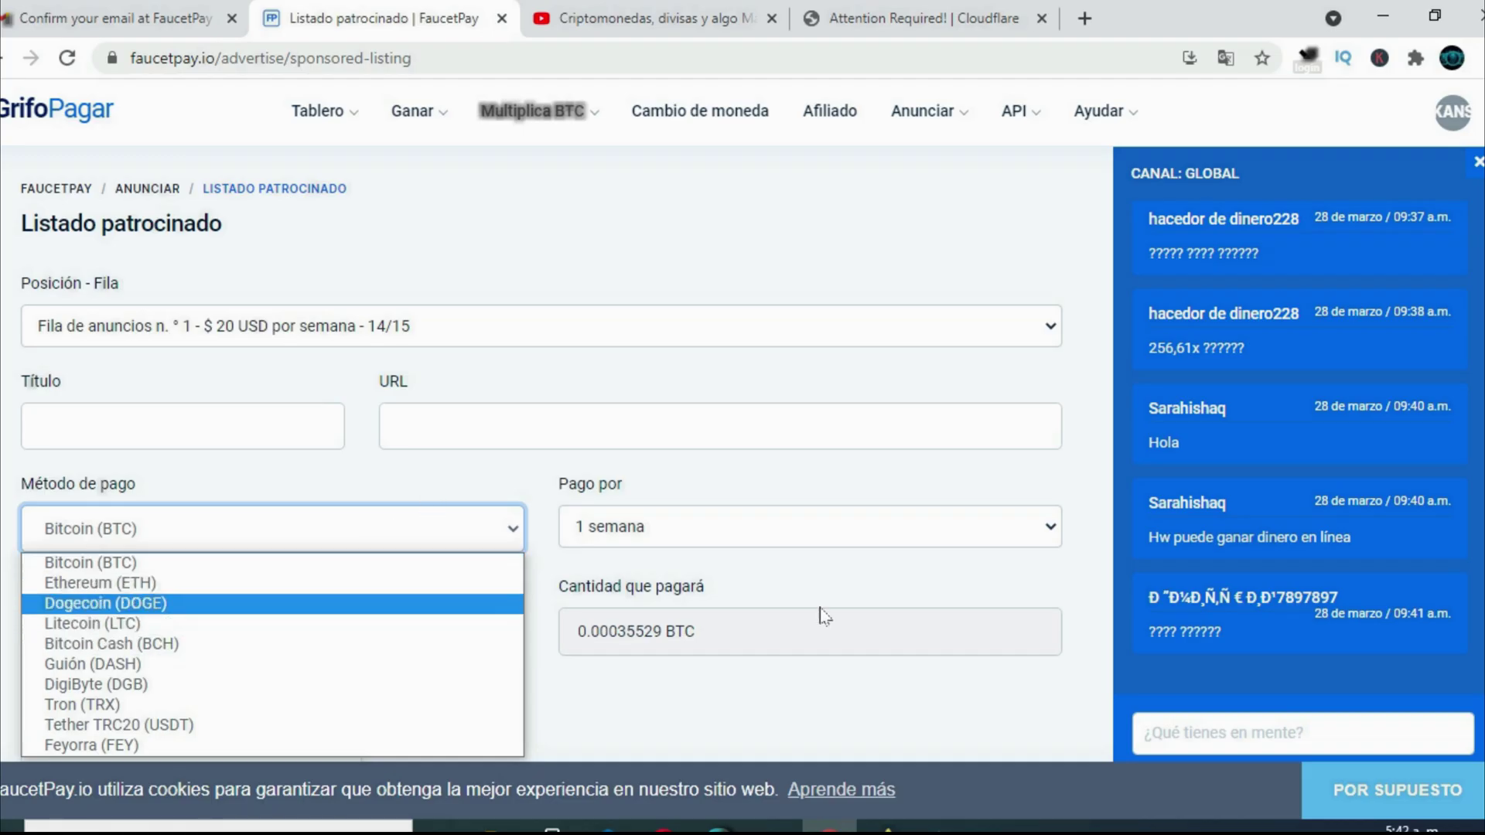
pyautogui.click(859, 576)
pyautogui.click(661, 530)
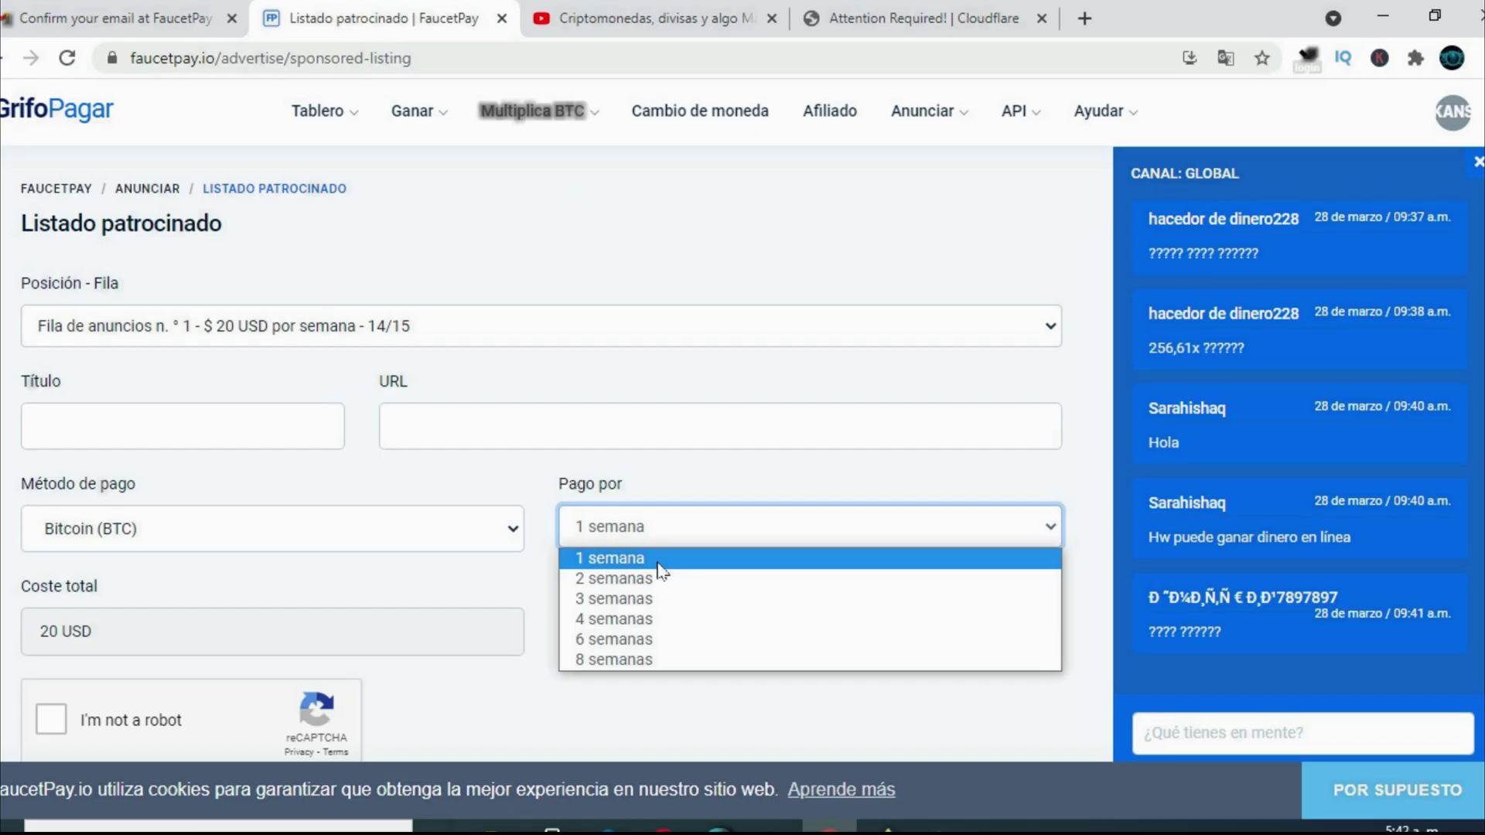
pyautogui.click(704, 489)
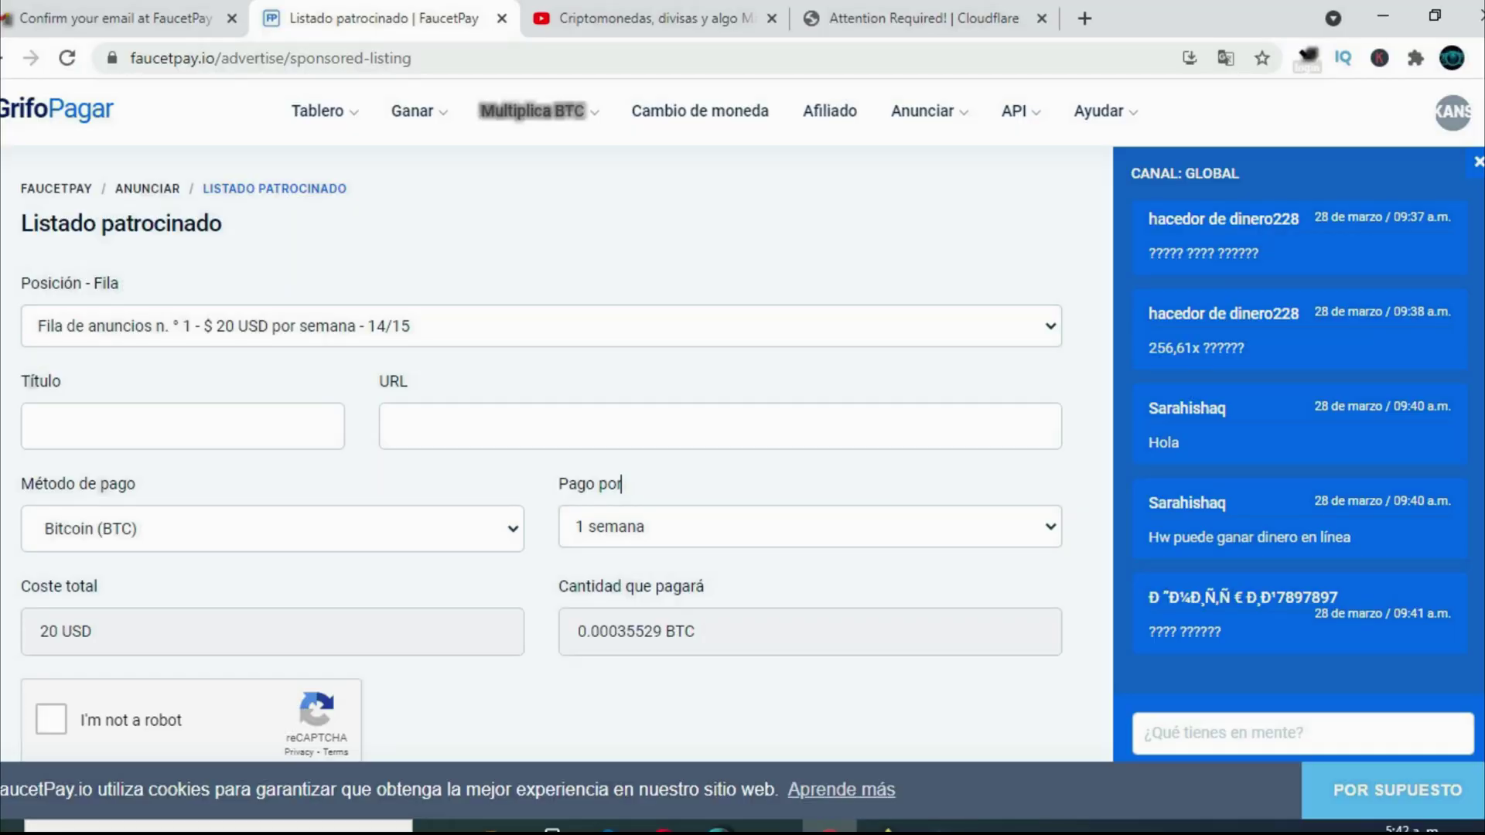
pyautogui.scroll(-3, 620, 483)
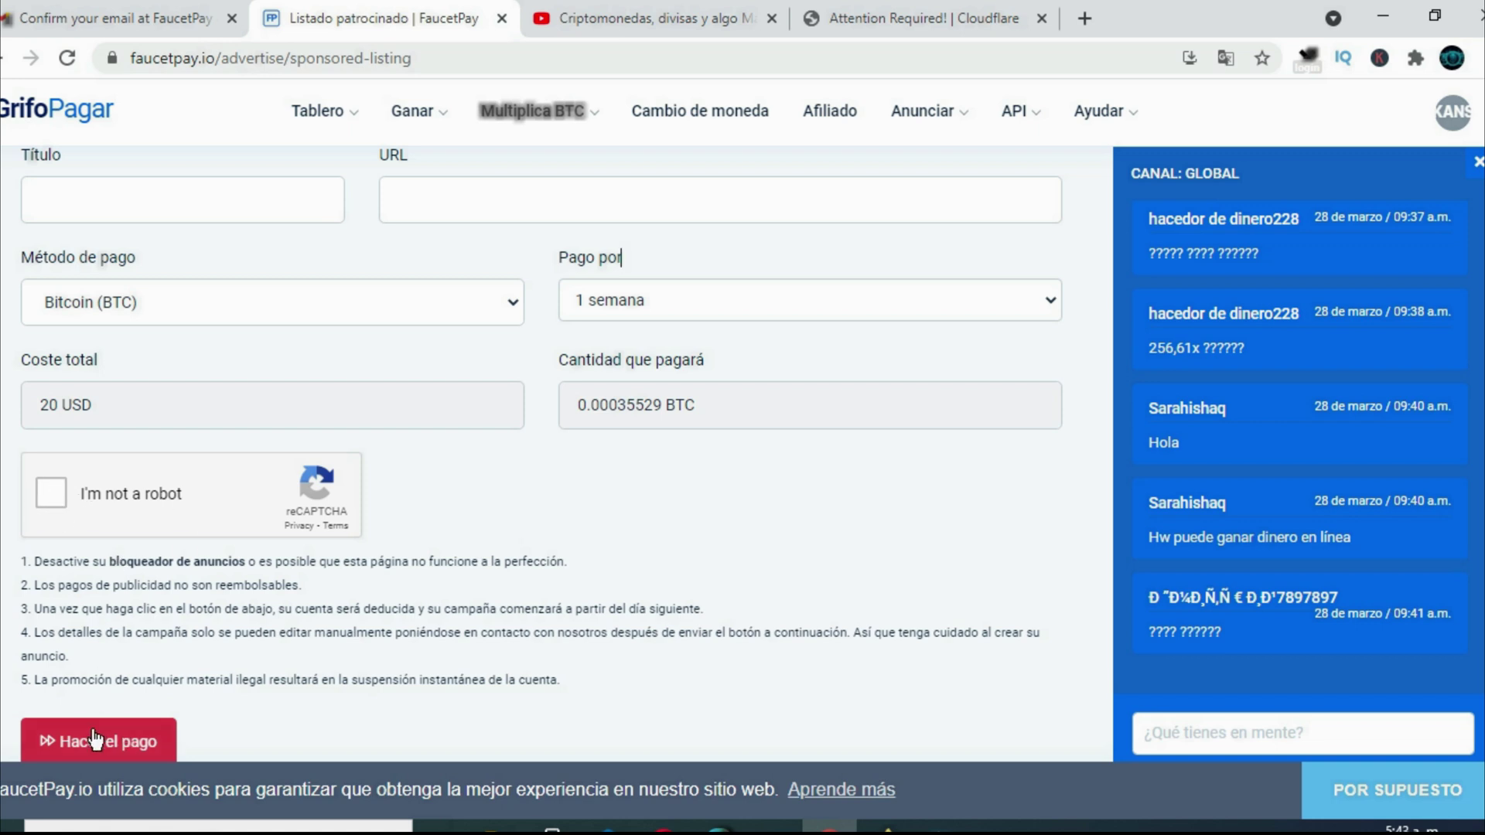
pyautogui.scroll(3, 1186, 181)
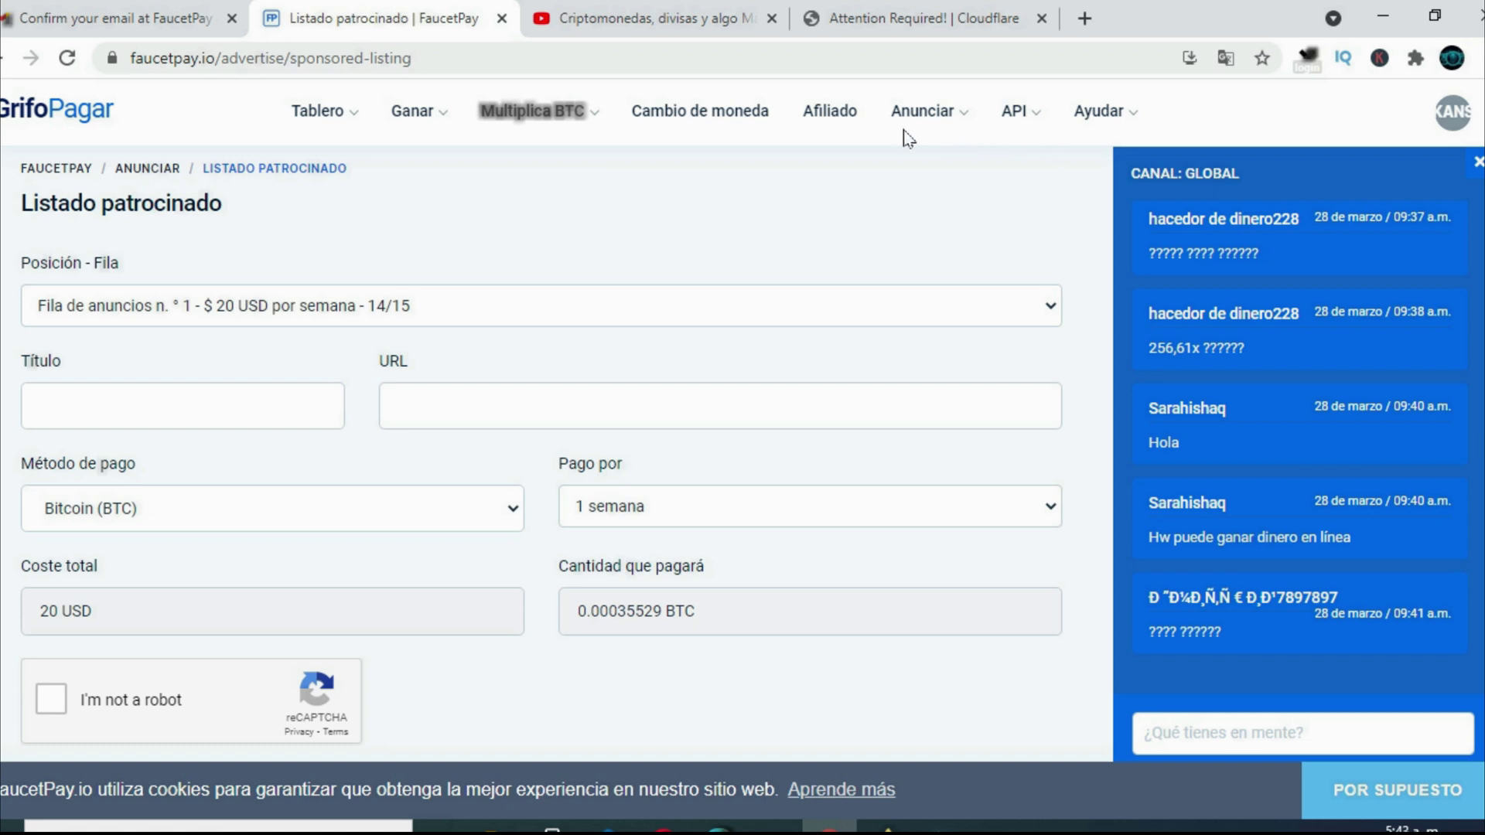
# - Open the Faucet Scripts page, translate it into Spanish and look at the available help options
pyautogui.click(1030, 114)
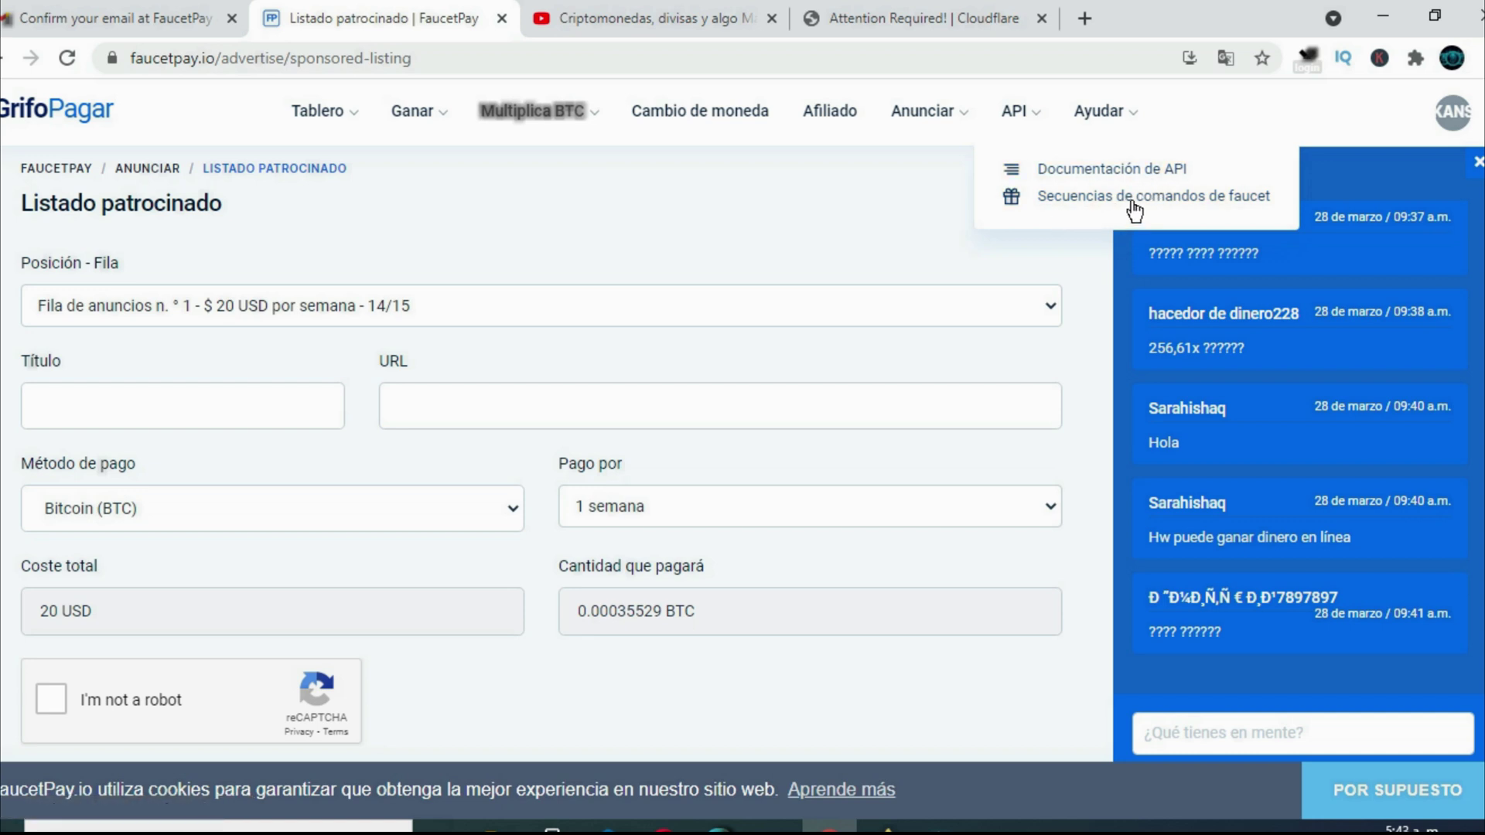
pyautogui.click(1067, 203)
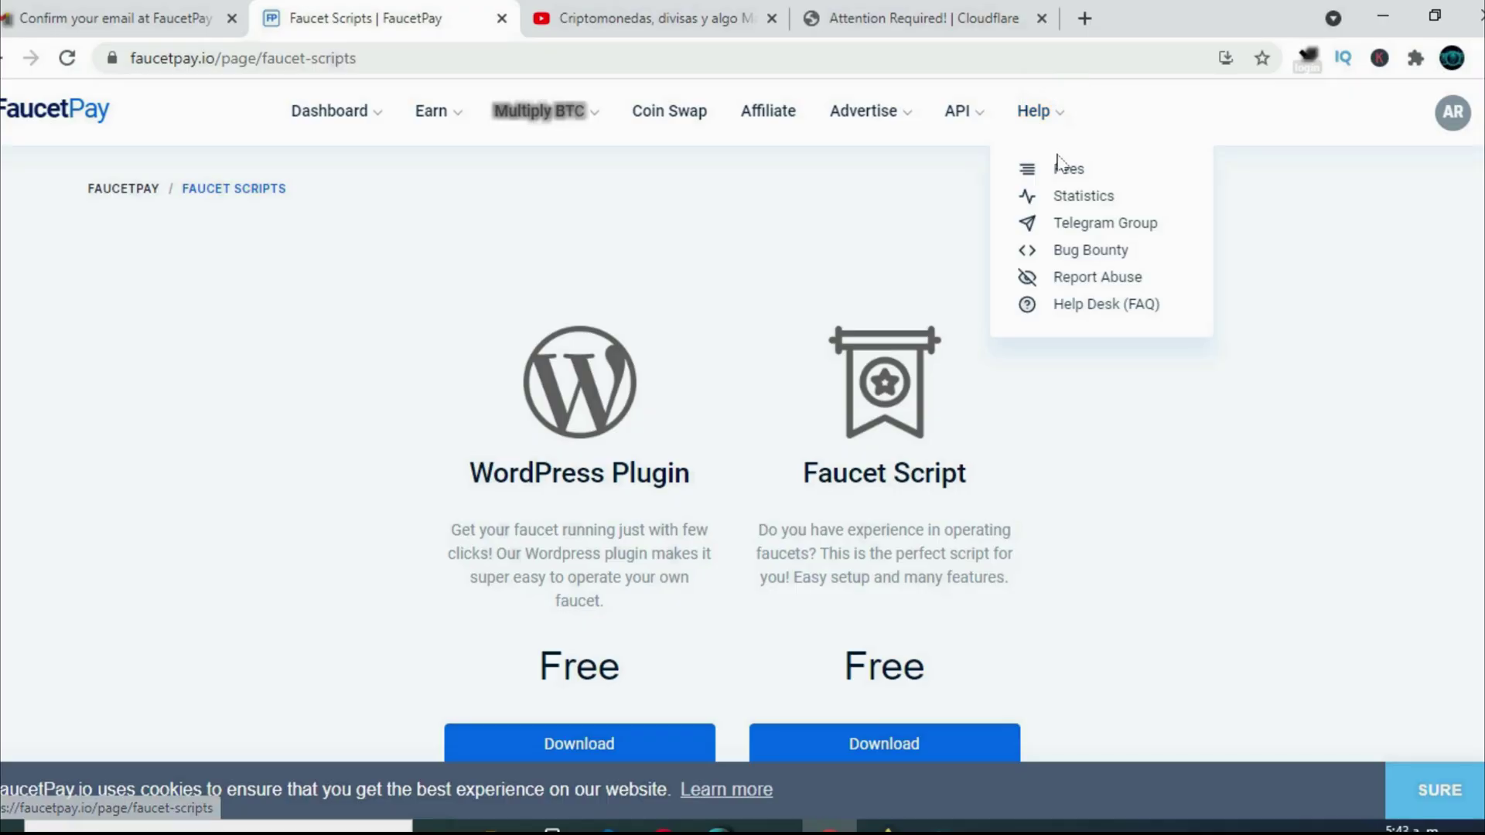
pyautogui.rightClick(1083, 120)
pyautogui.click(1178, 352)
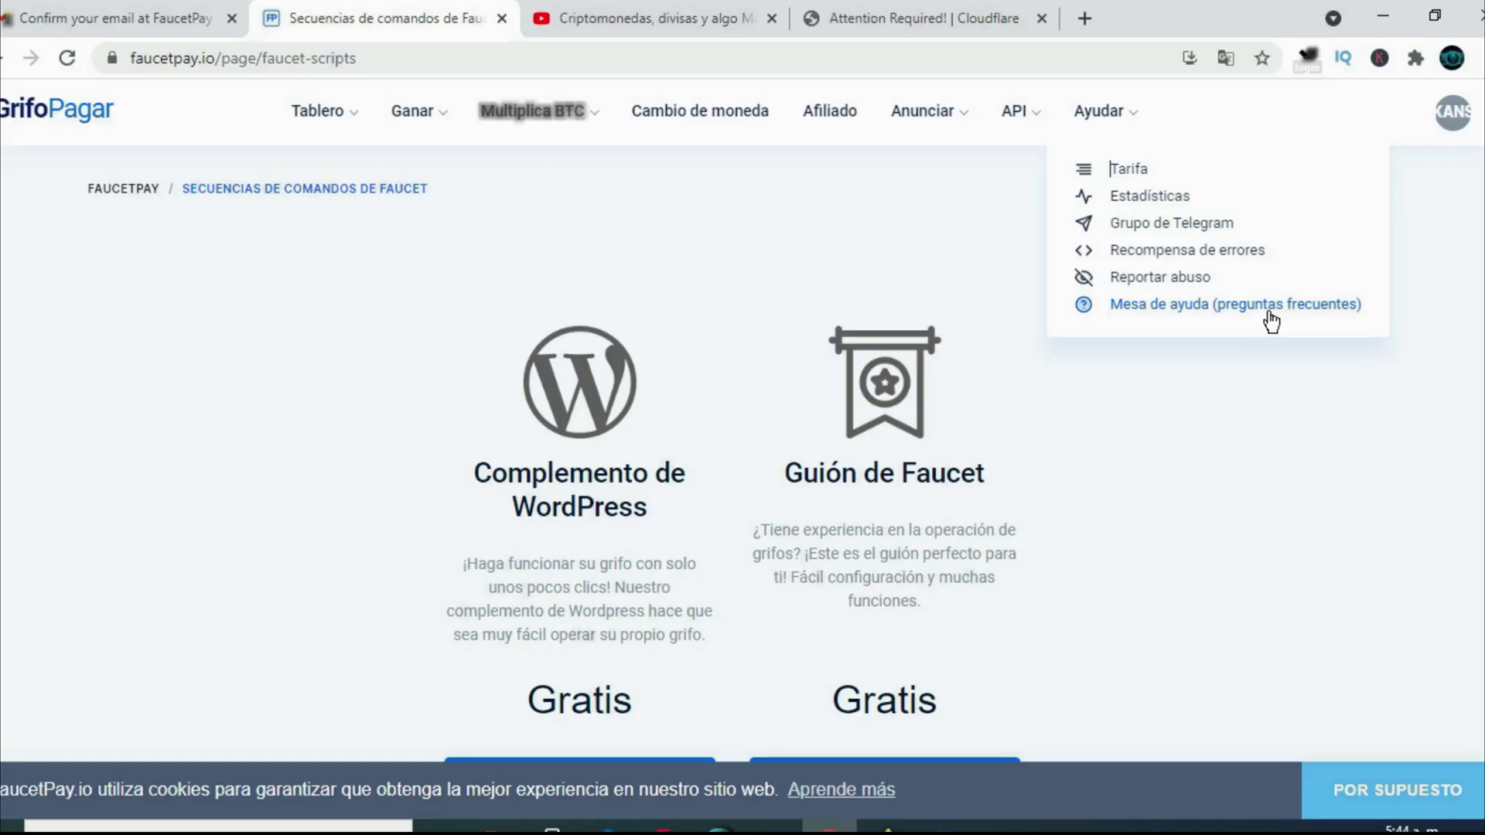
pyautogui.click(956, 241)
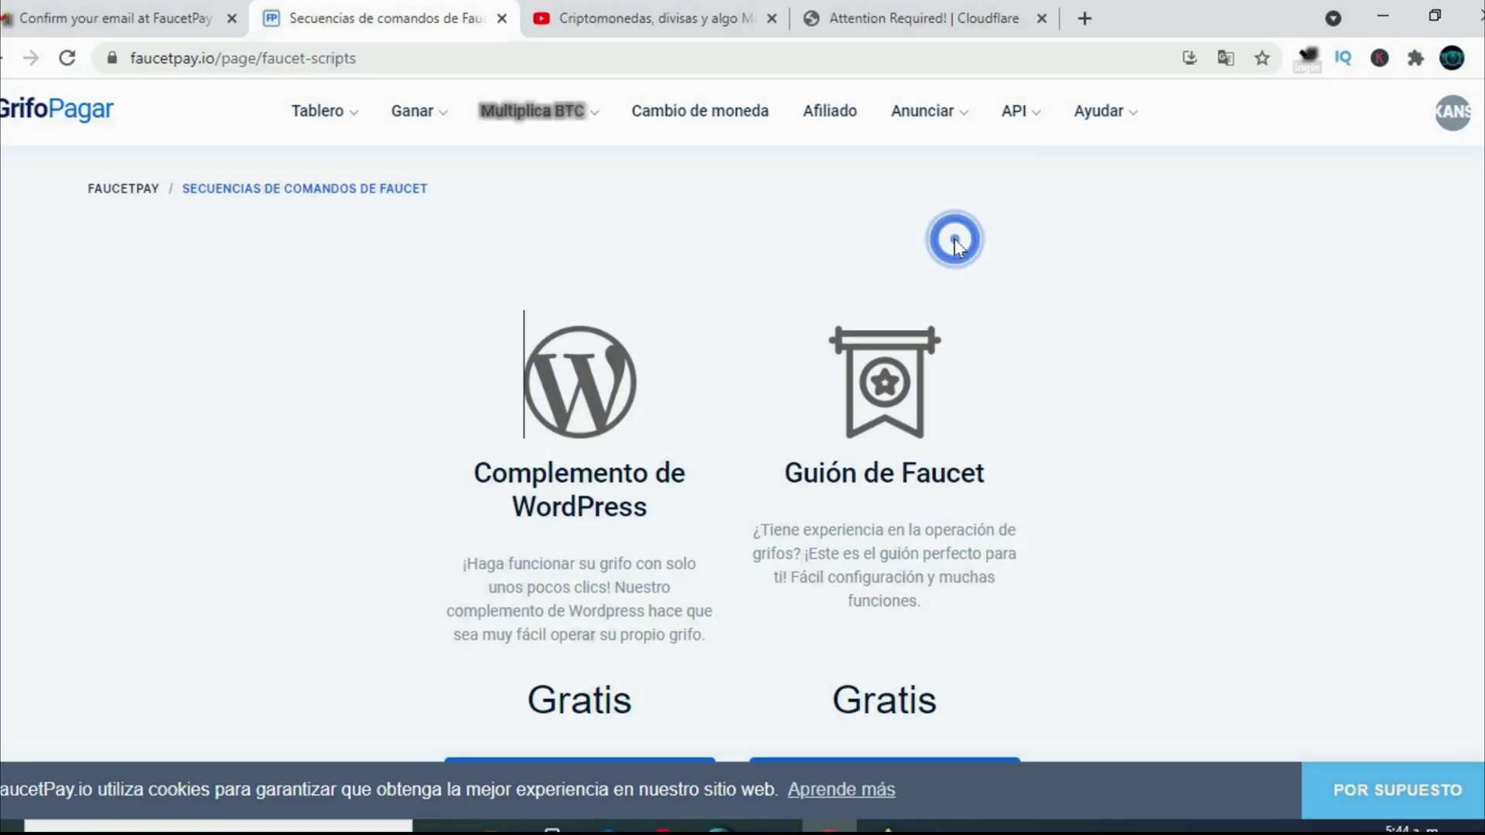
# - Open the account's deposit page and switch to the overview of the user dashboard
pyautogui.click(1454, 116)
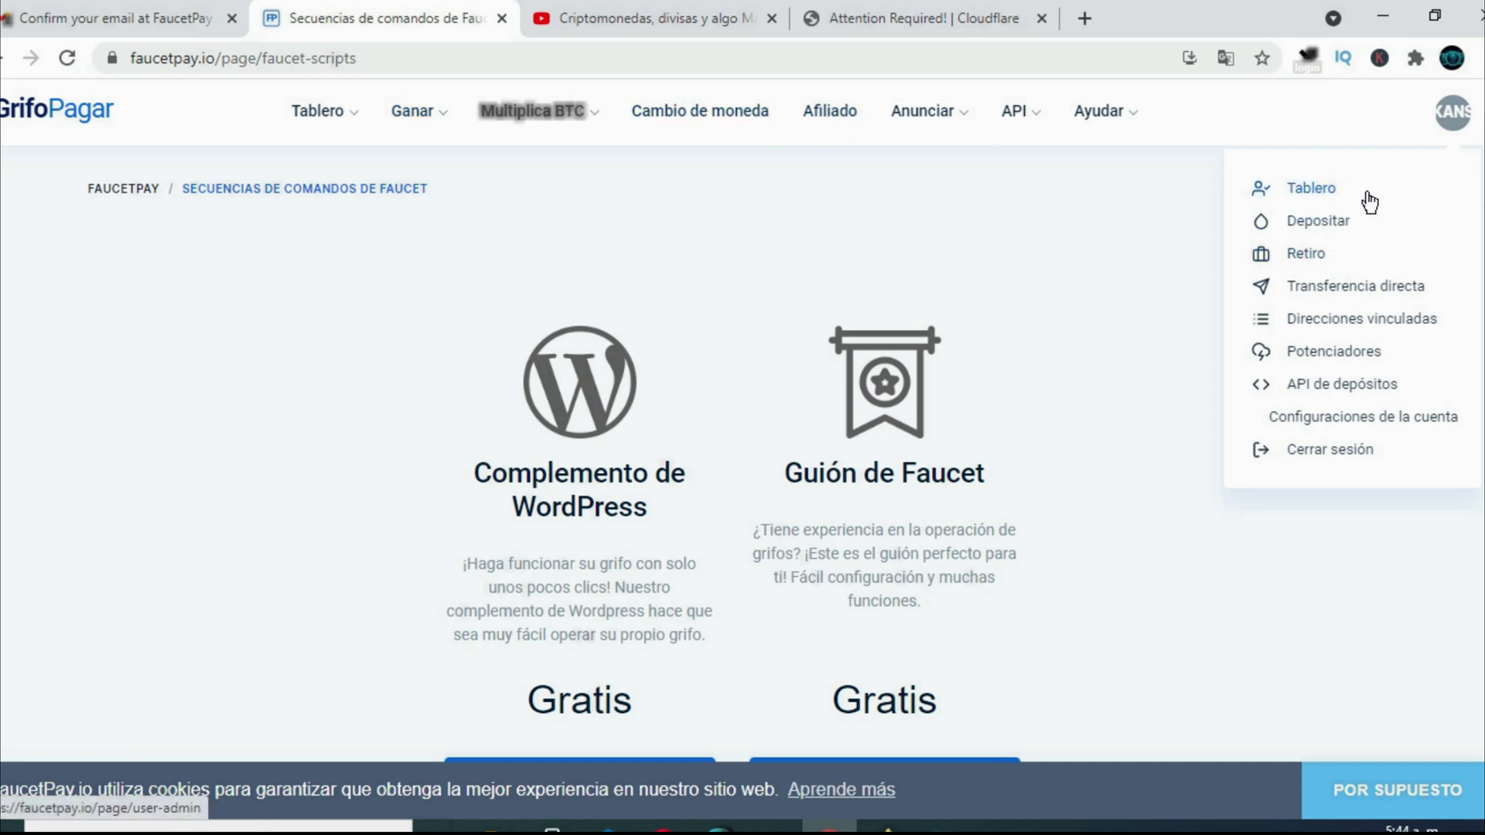
pyautogui.click(1325, 220)
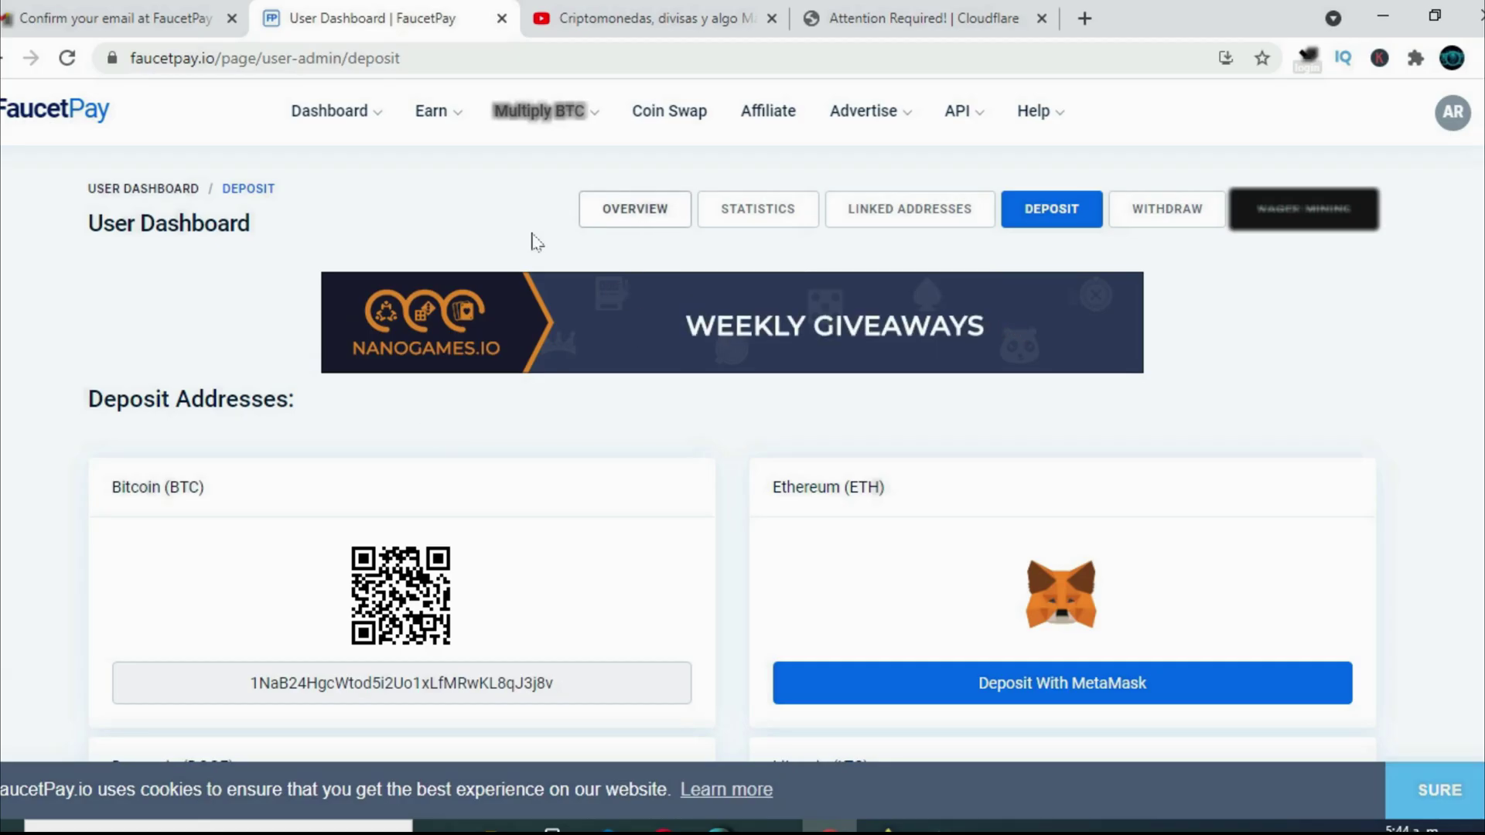
pyautogui.click(372, 112)
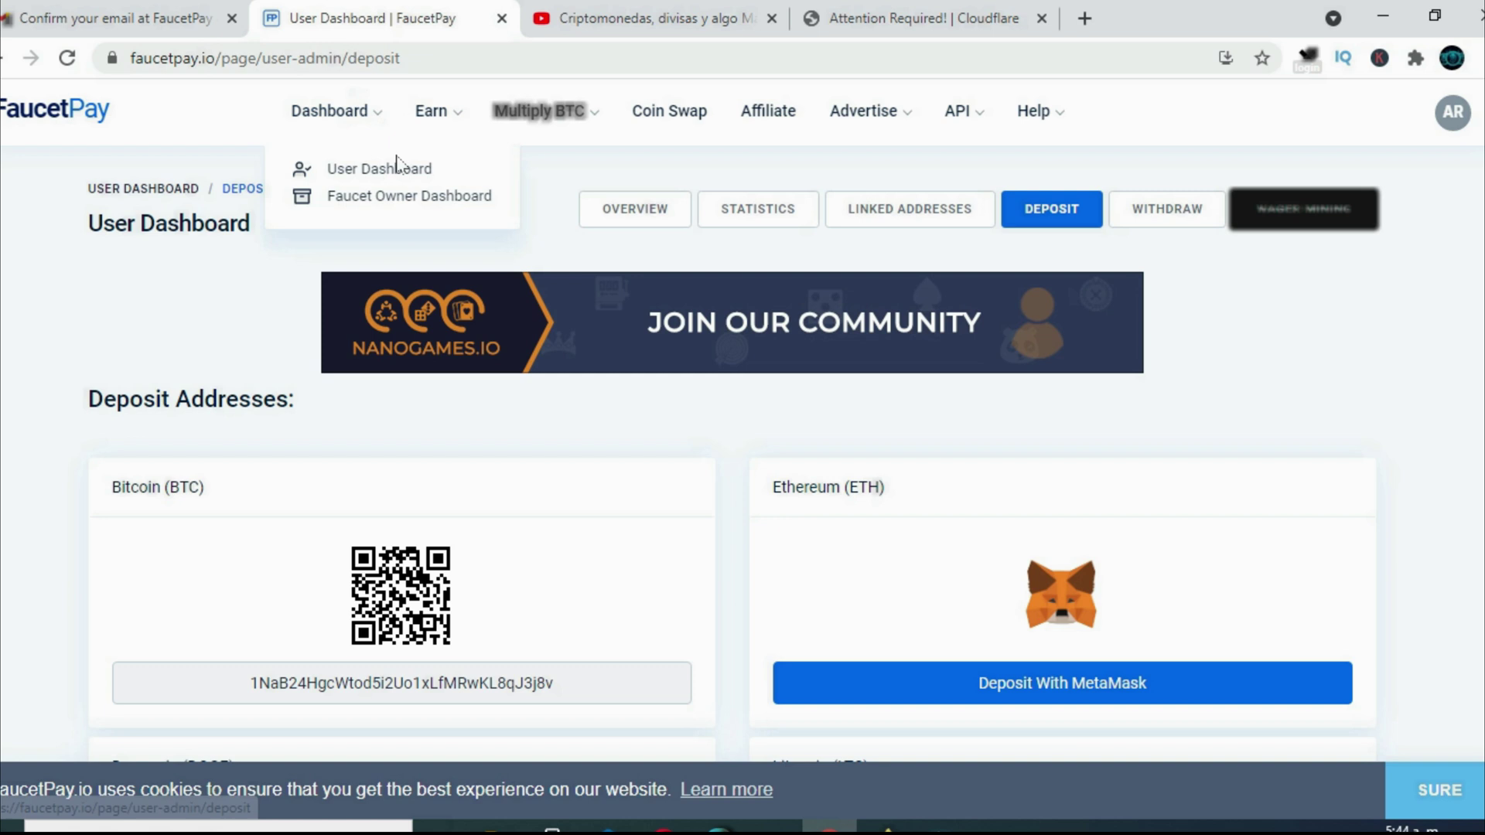
pyautogui.click(391, 171)
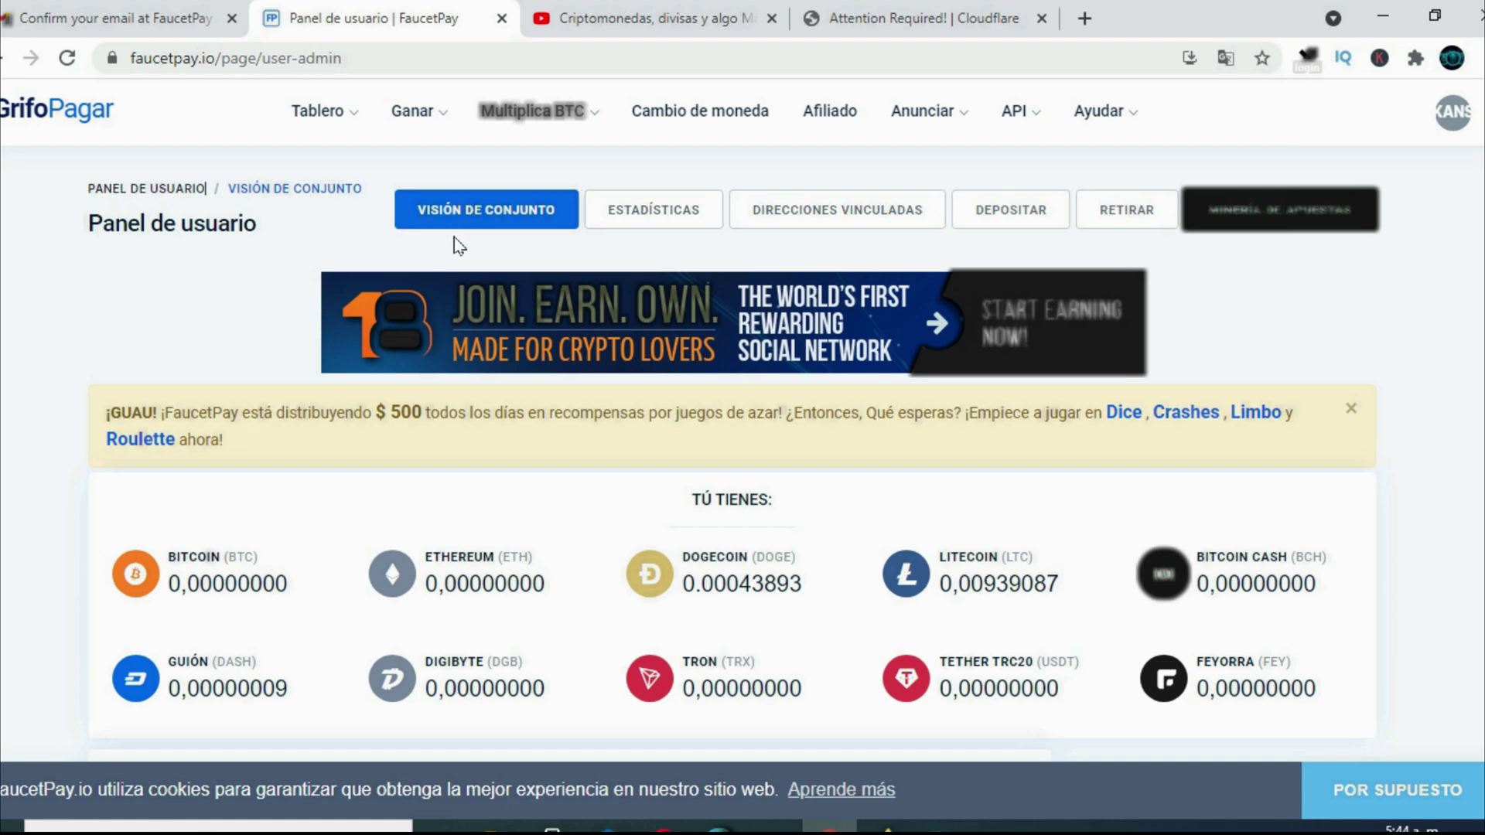
pyautogui.click(501, 209)
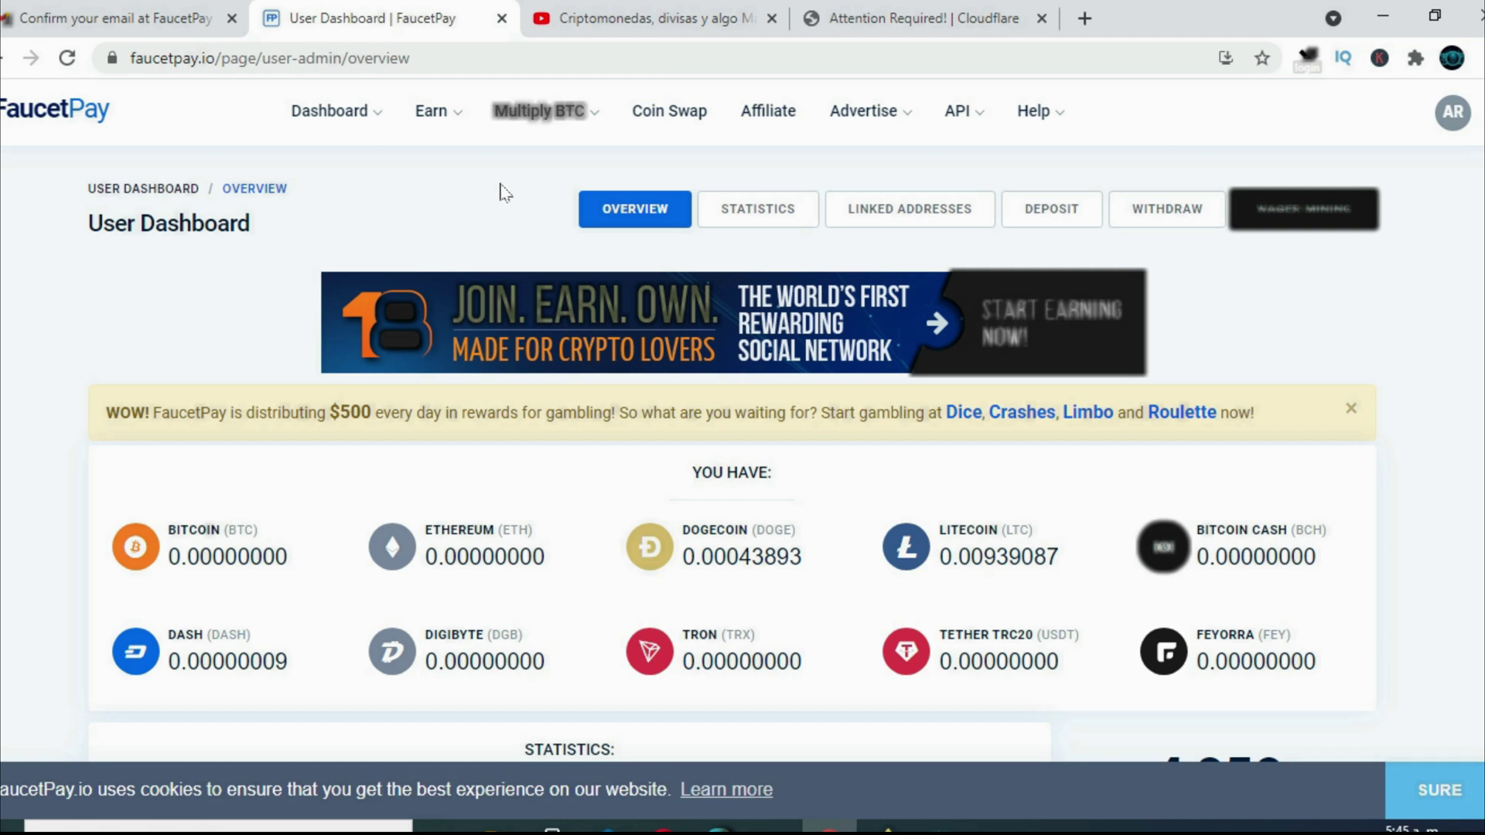
# - Open the user dashboard's Statistics page and translate it into Spanish
pyautogui.click(768, 217)
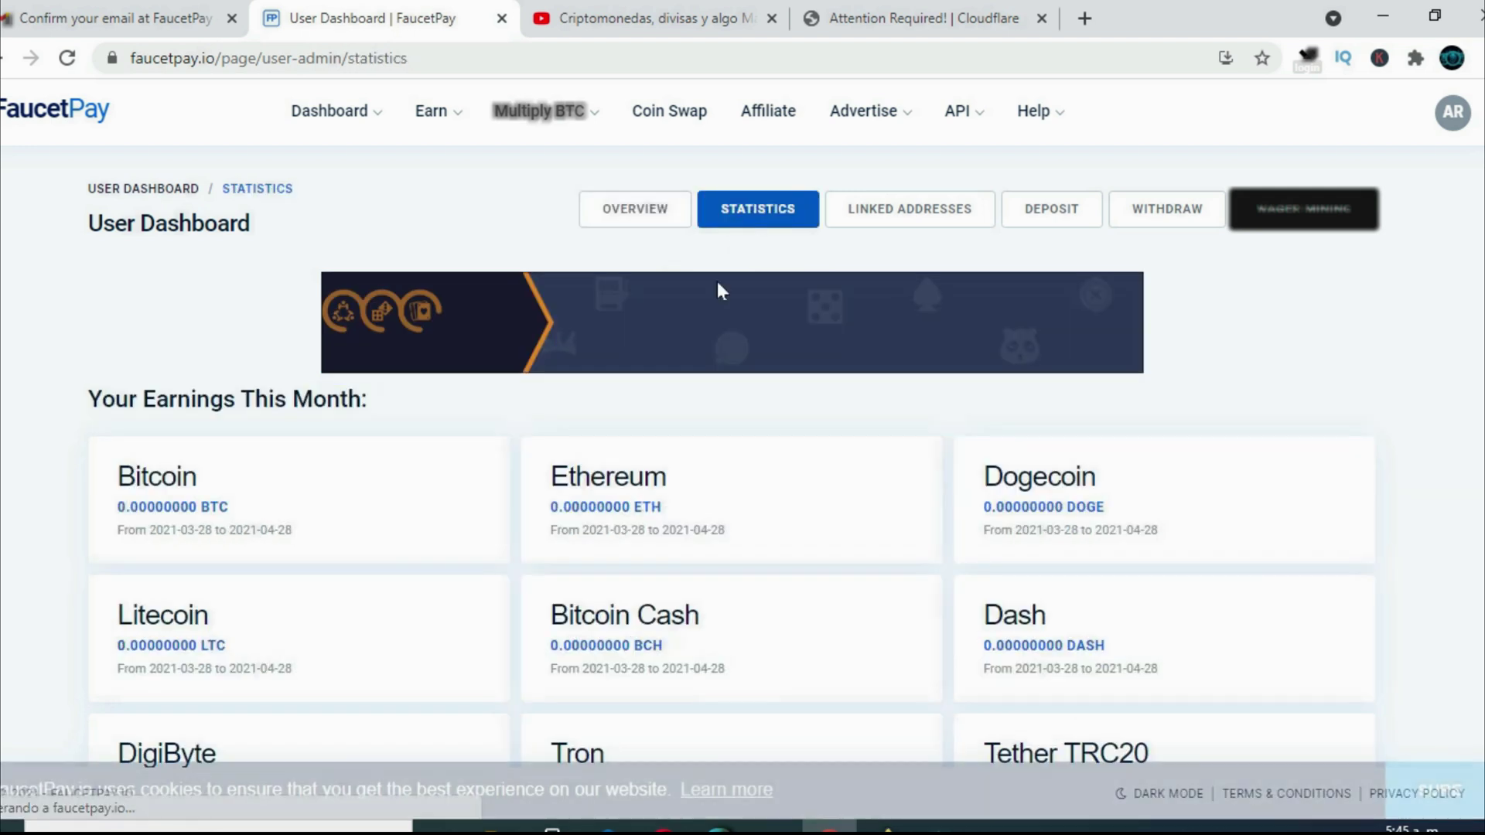
pyautogui.rightClick(167, 338)
pyautogui.click(298, 567)
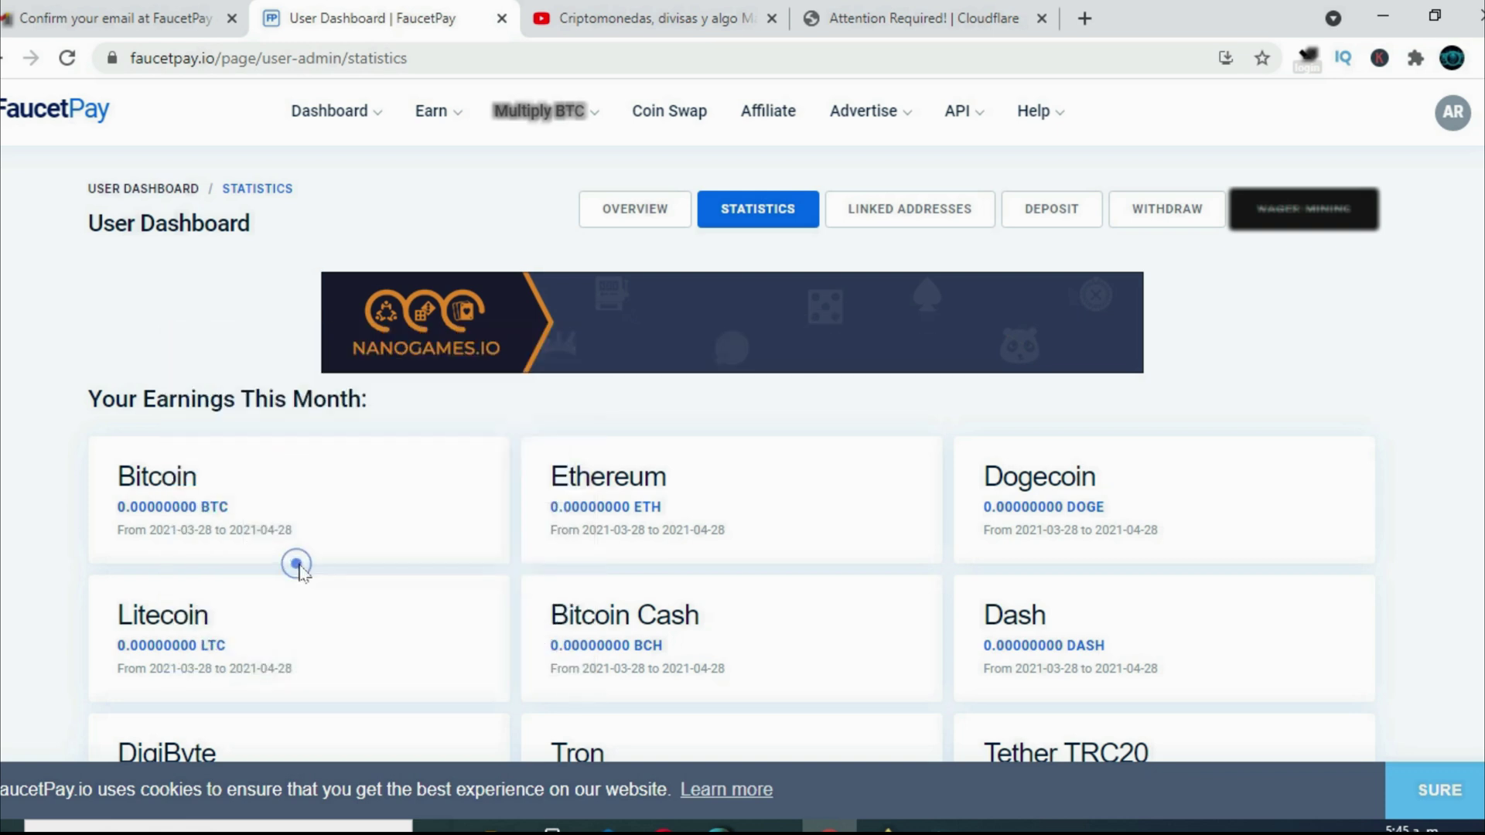
pyautogui.click(1451, 513)
# - Examine this month's earnings for every coin, from Bitcoin to Feyorra, on the Statistics page
pyautogui.scroll(-4, 1451, 512)
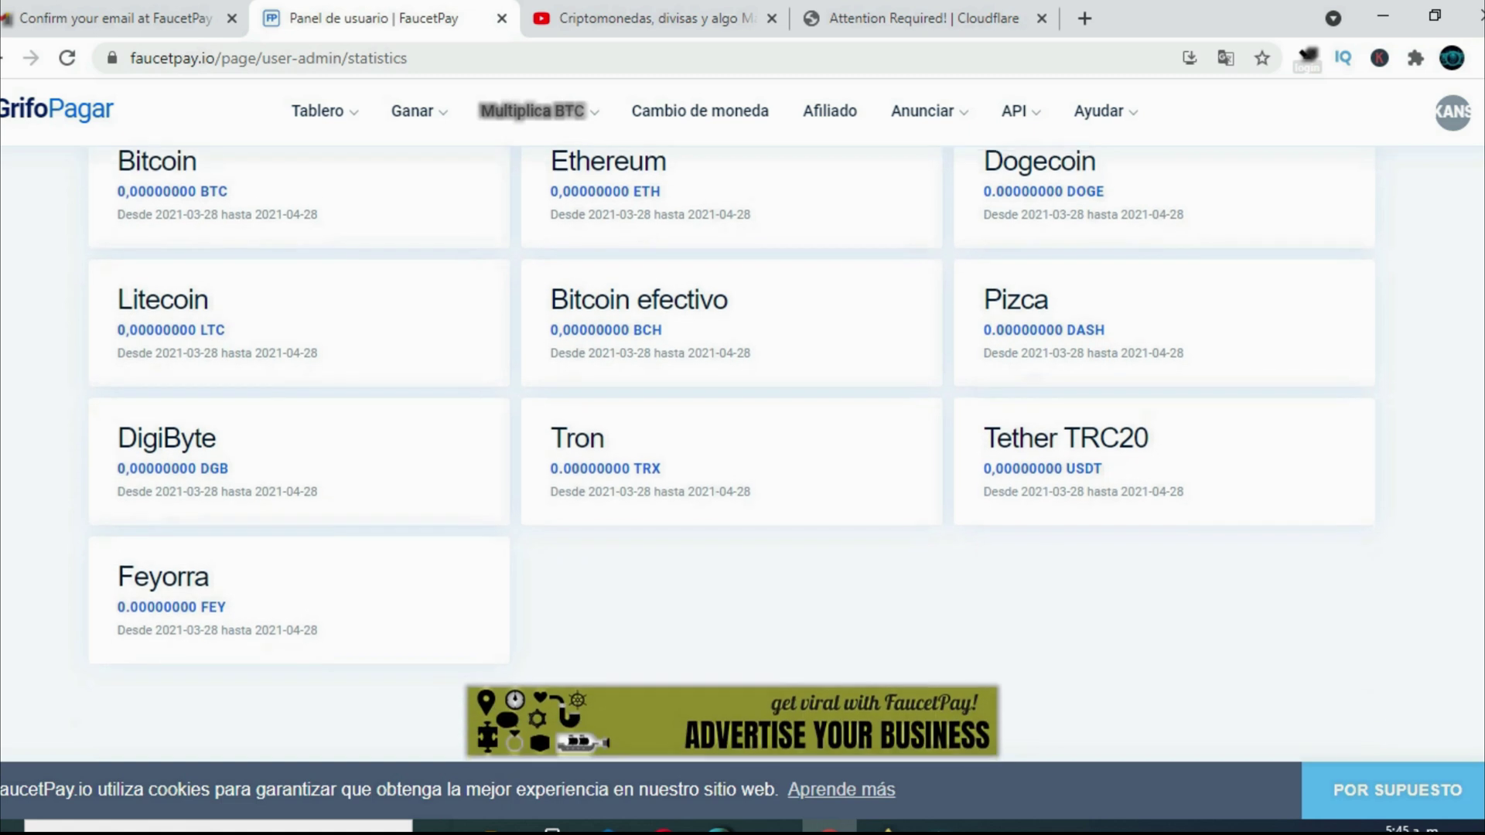
pyautogui.scroll(1, 731, 456)
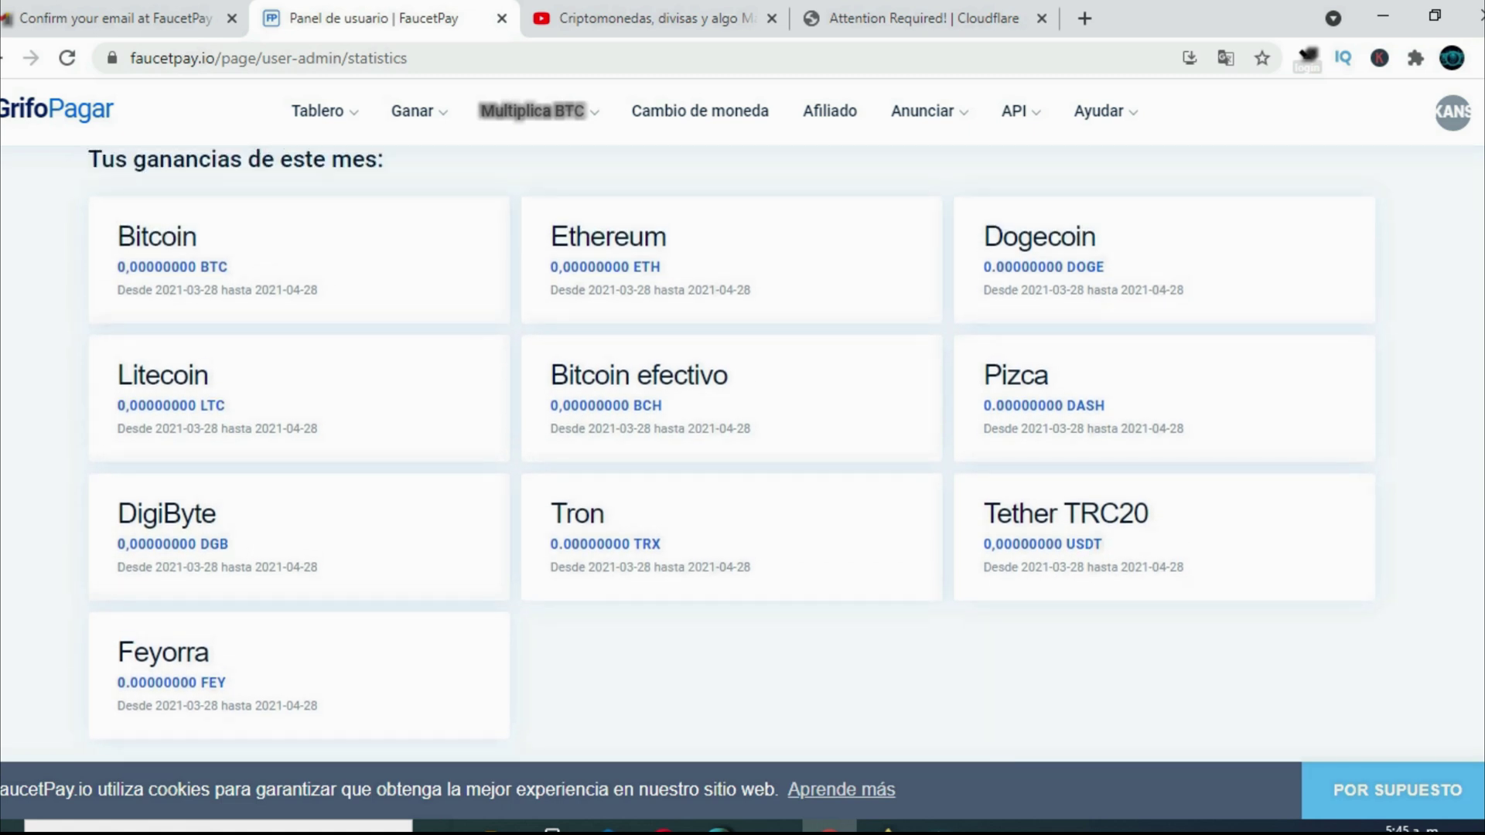
pyautogui.scroll(2, 731, 449)
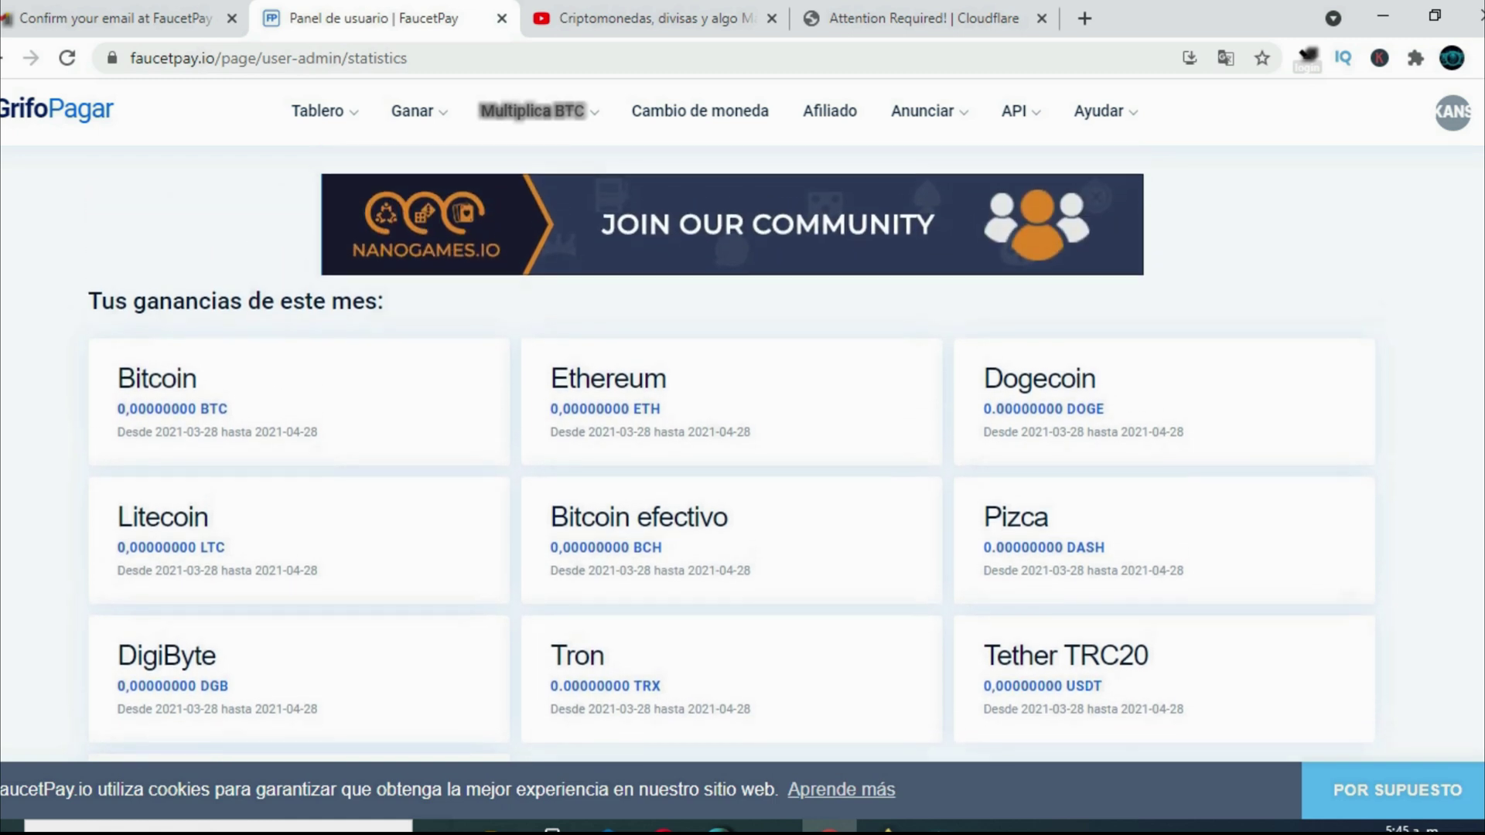
pyautogui.scroll(-1, 921, 387)
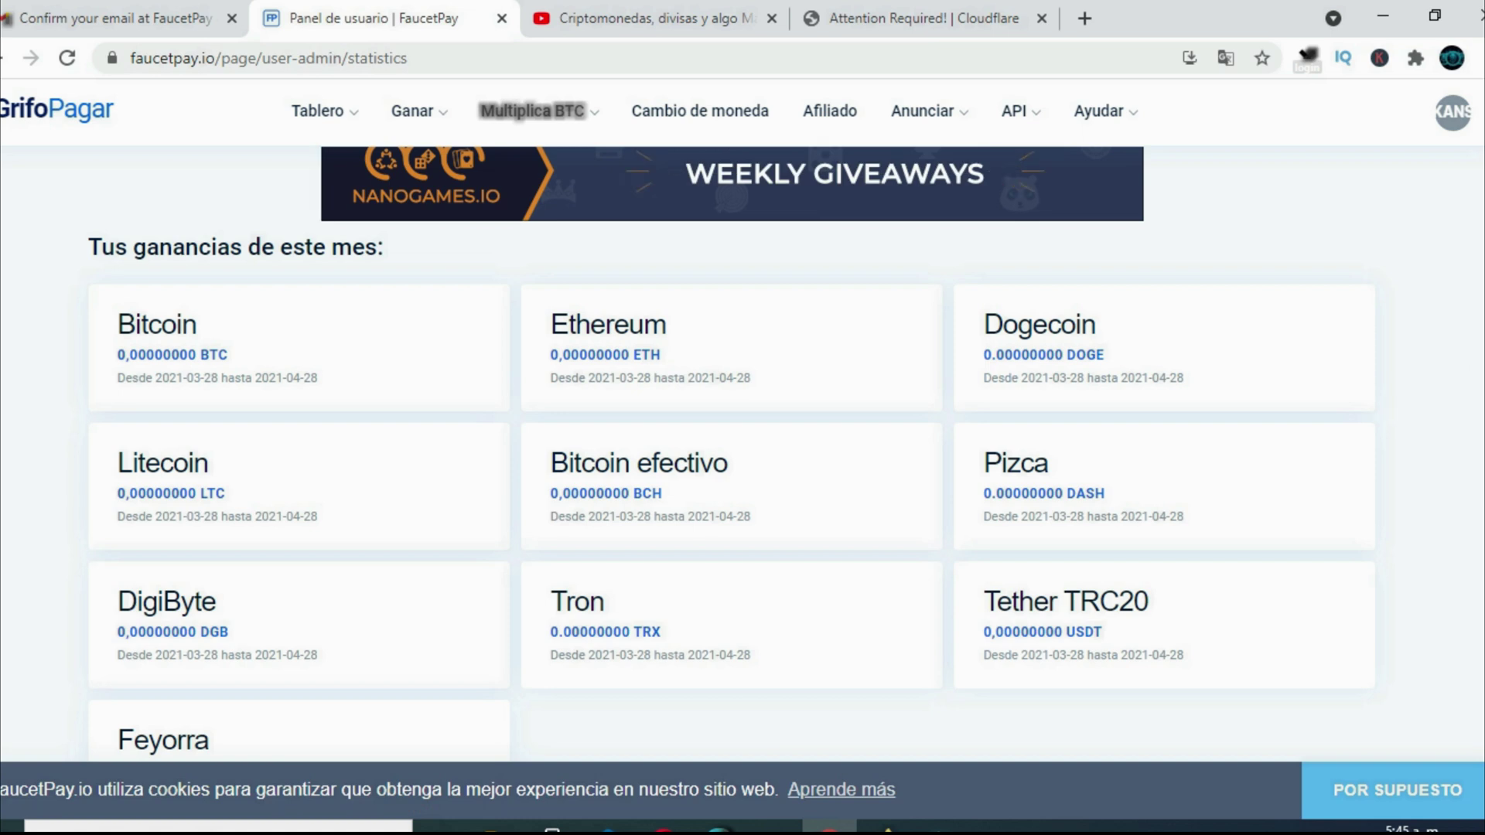
pyautogui.scroll(-1, 84, 165)
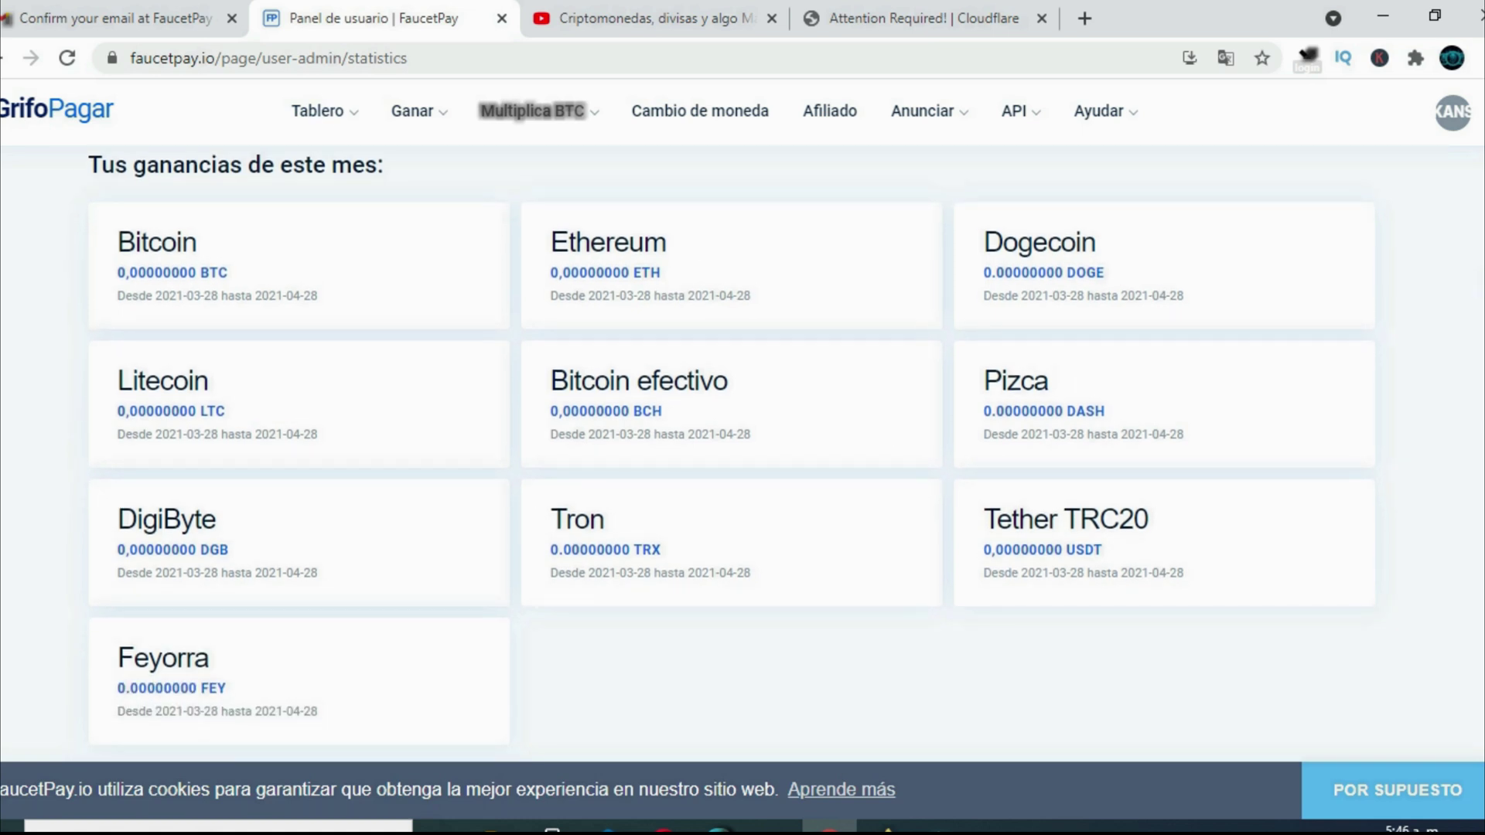
pyautogui.scroll(3, 866, 156)
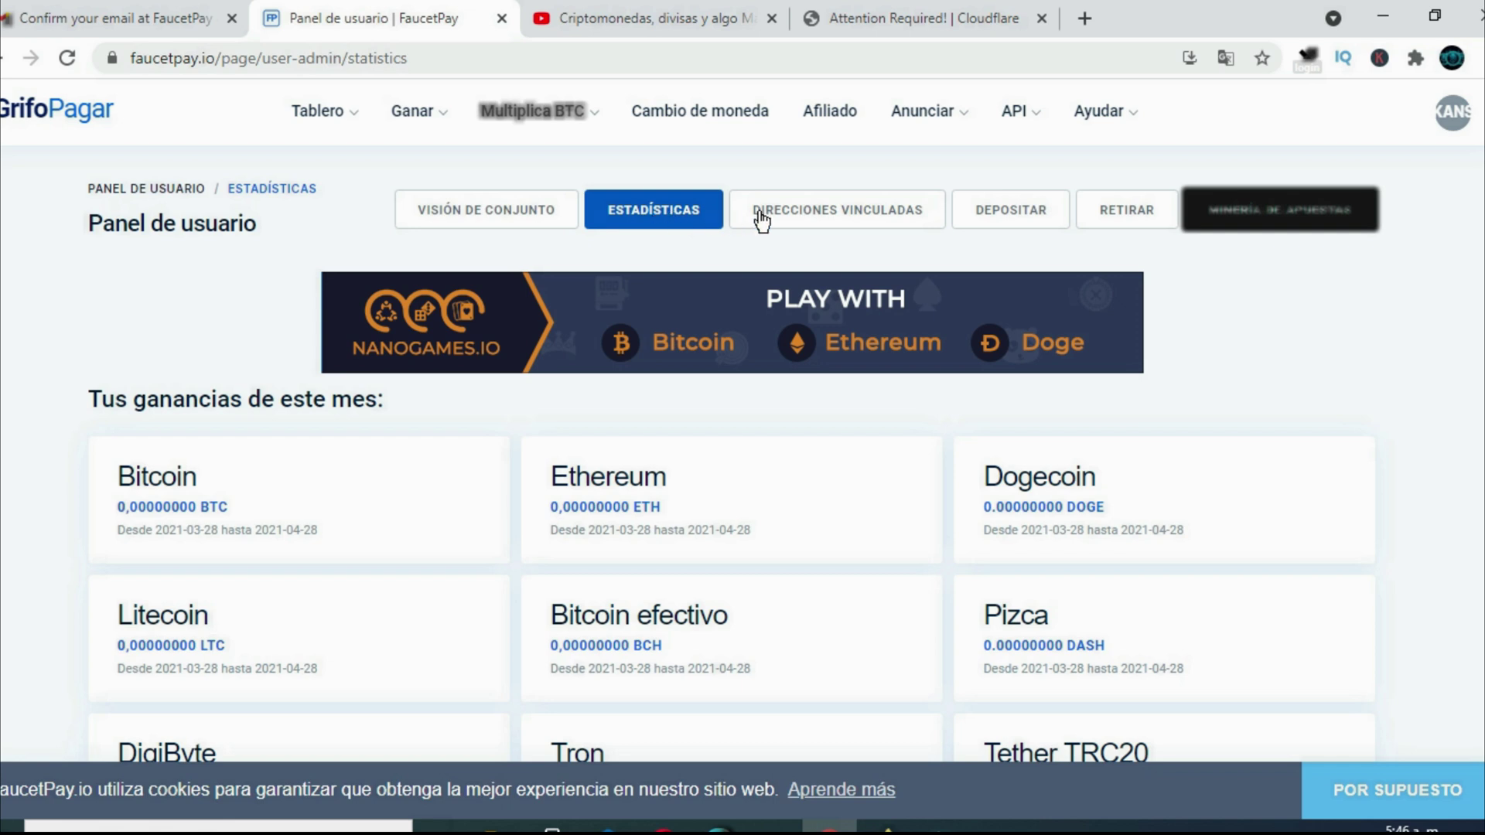
# - Open the Linked Addresses page and look through the labels, addresses and coins of the linked wallets
pyautogui.click(836, 205)
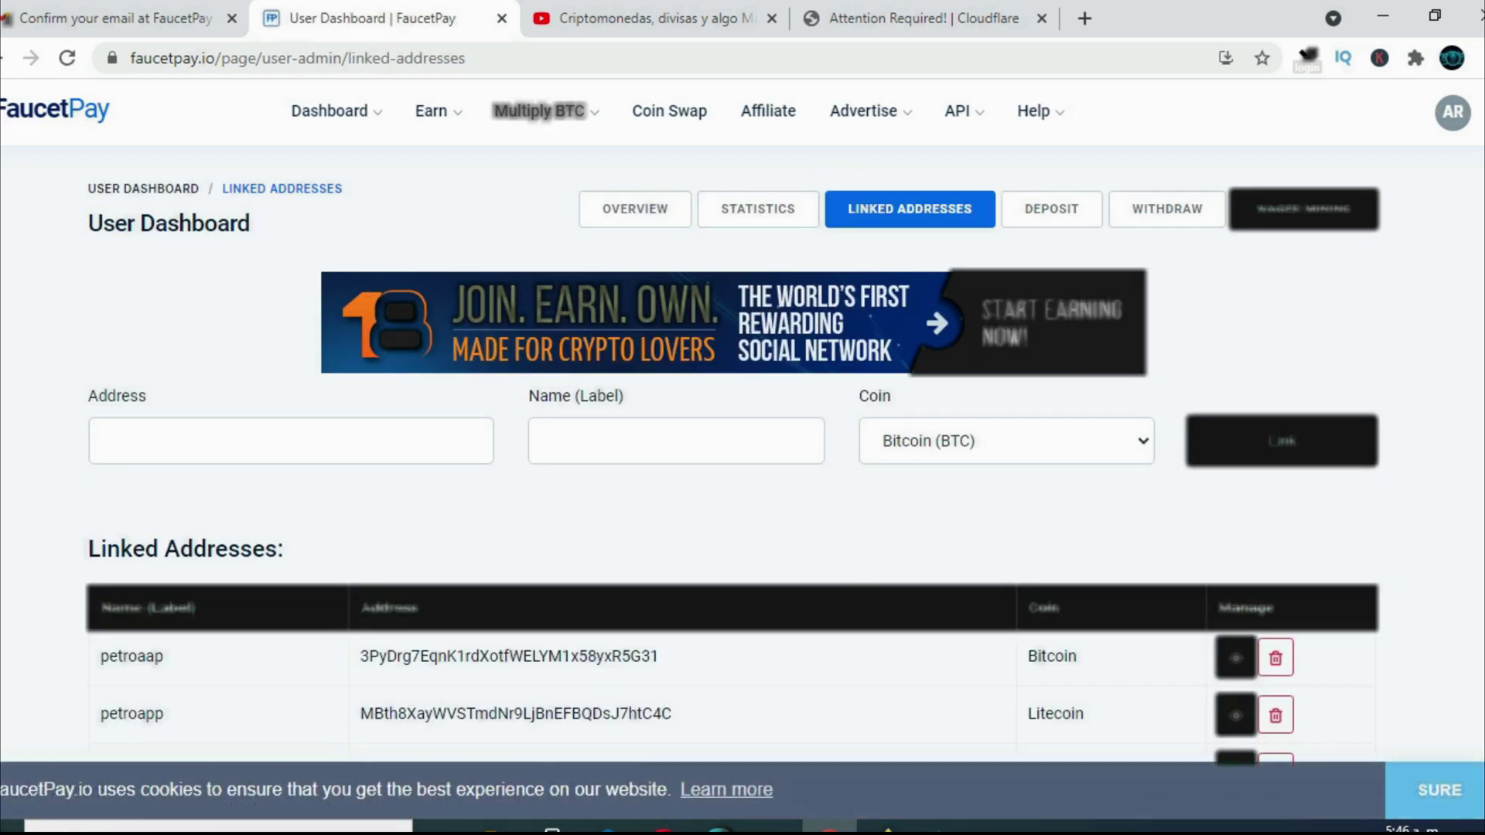
pyautogui.scroll(-5, 1473, 433)
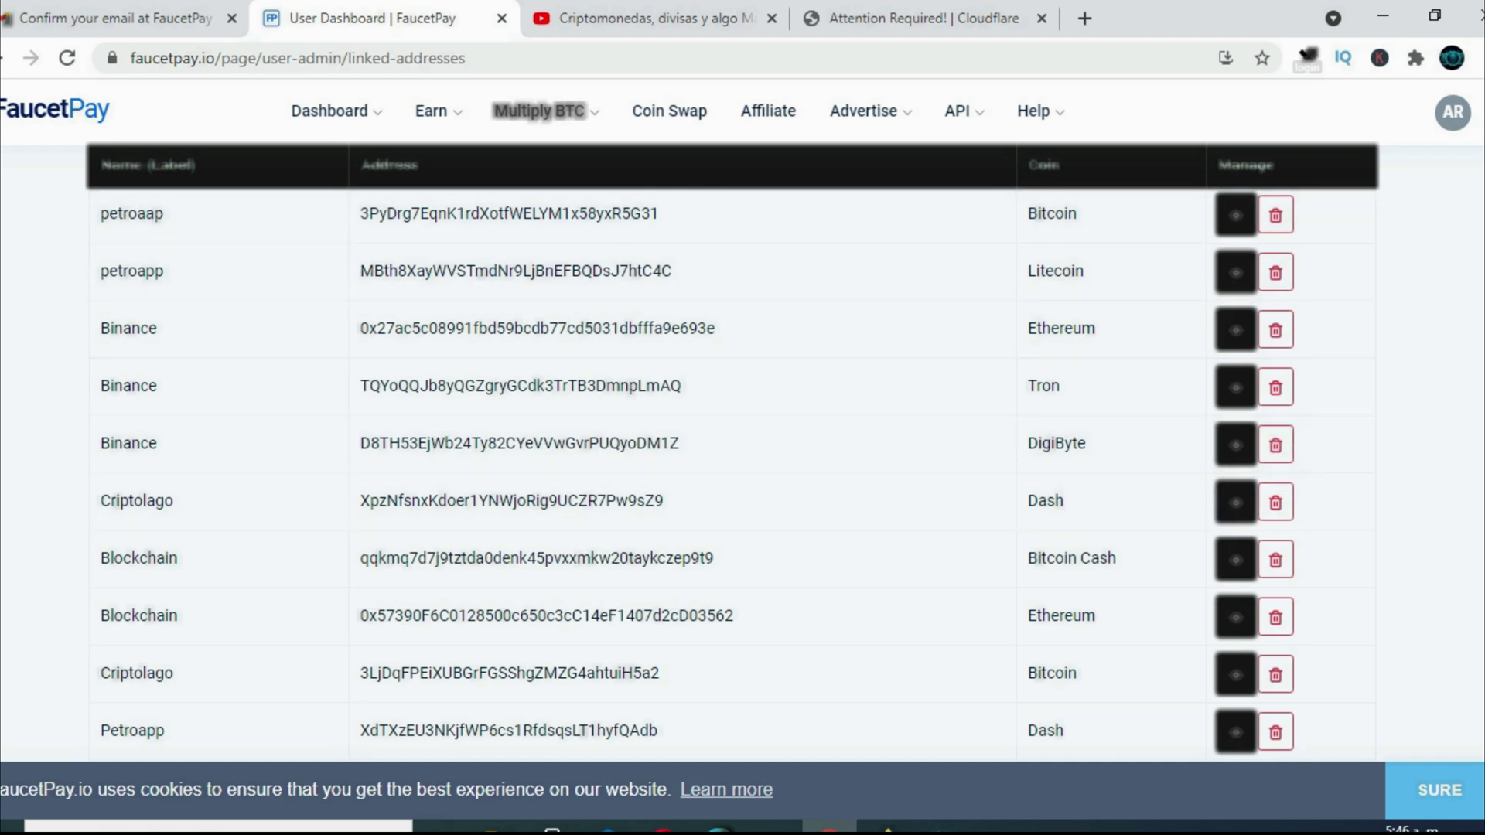
pyautogui.scroll(4, 732, 454)
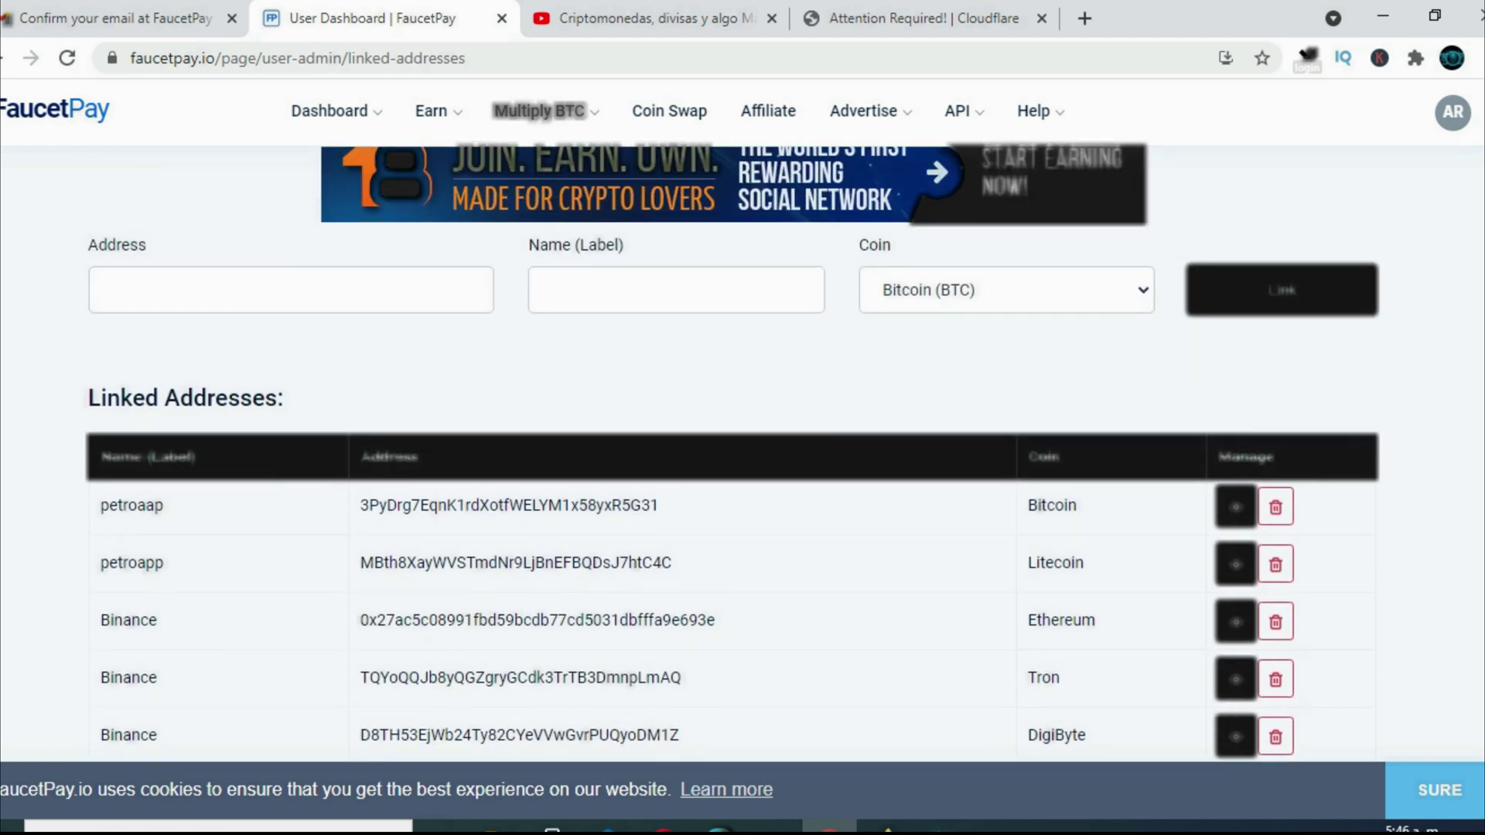
pyautogui.scroll(-1, 671, 333)
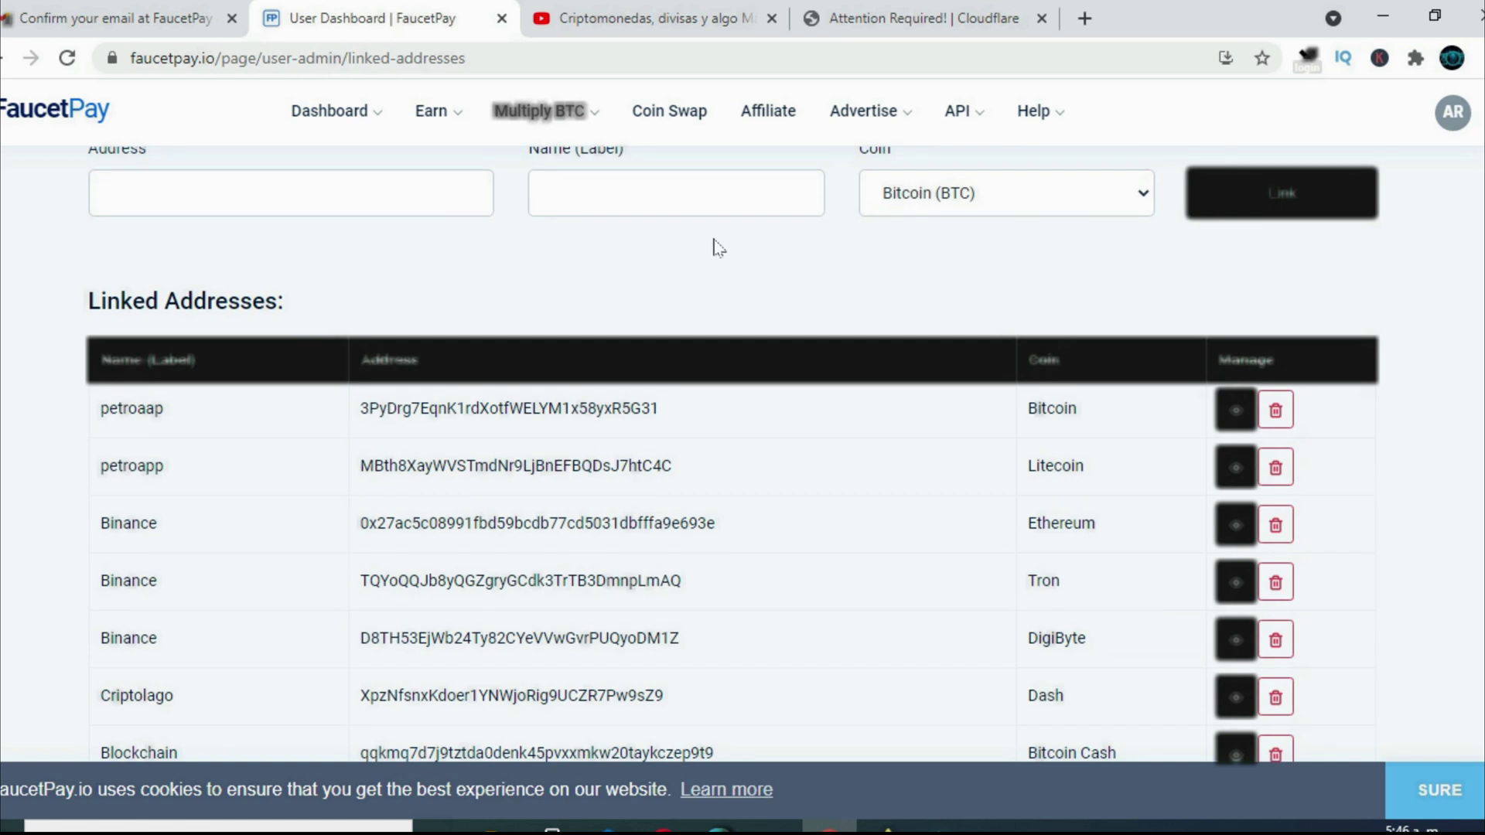
pyautogui.scroll(3, 731, 454)
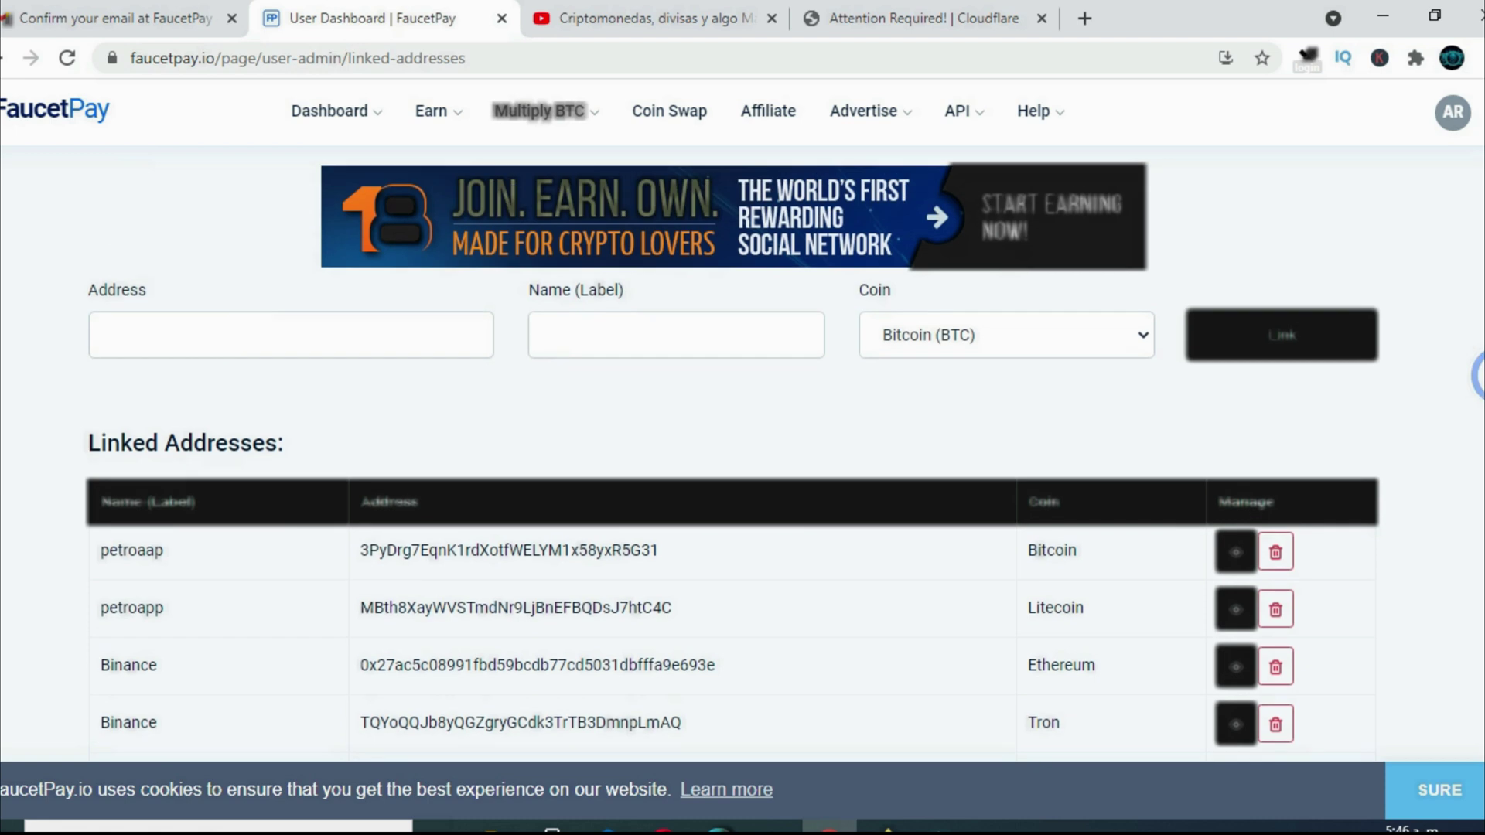
# - Look at the address, name label and coin options of the form for linking a wallet, leaving the coin on Bitcoin (BTC)
pyautogui.click(119, 397)
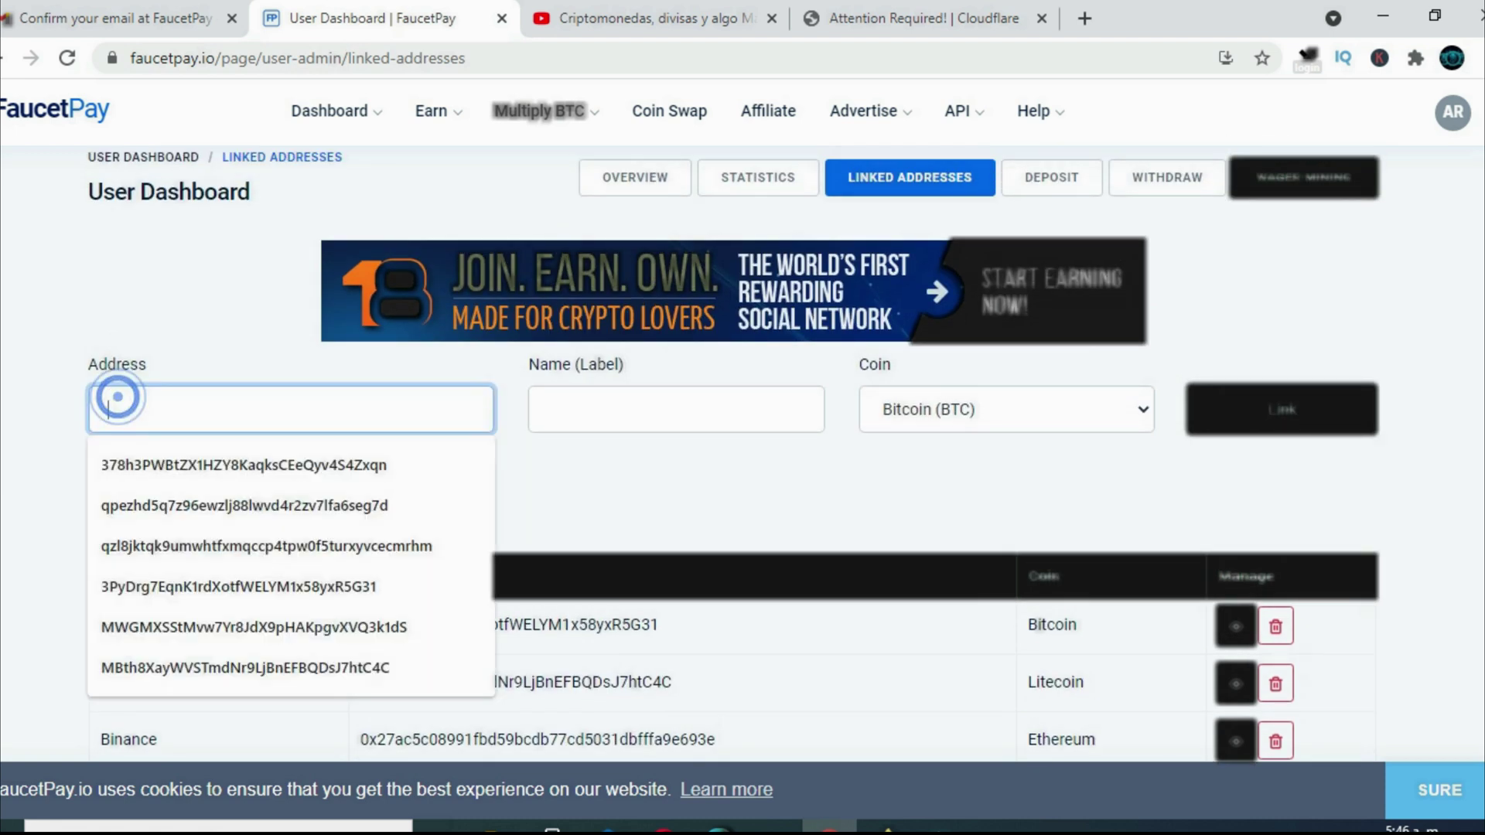
pyautogui.click(547, 409)
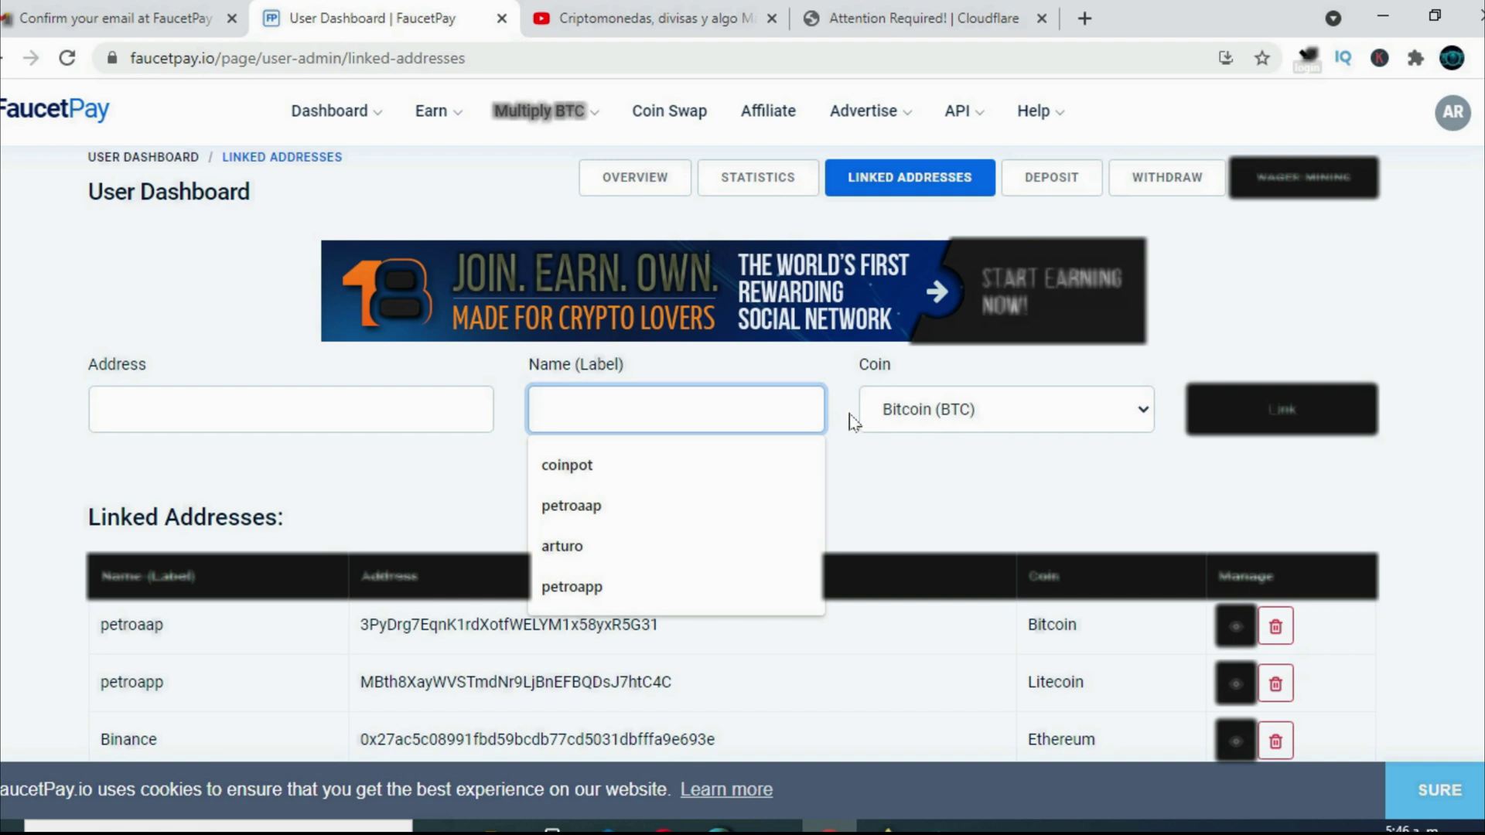
pyautogui.click(1144, 415)
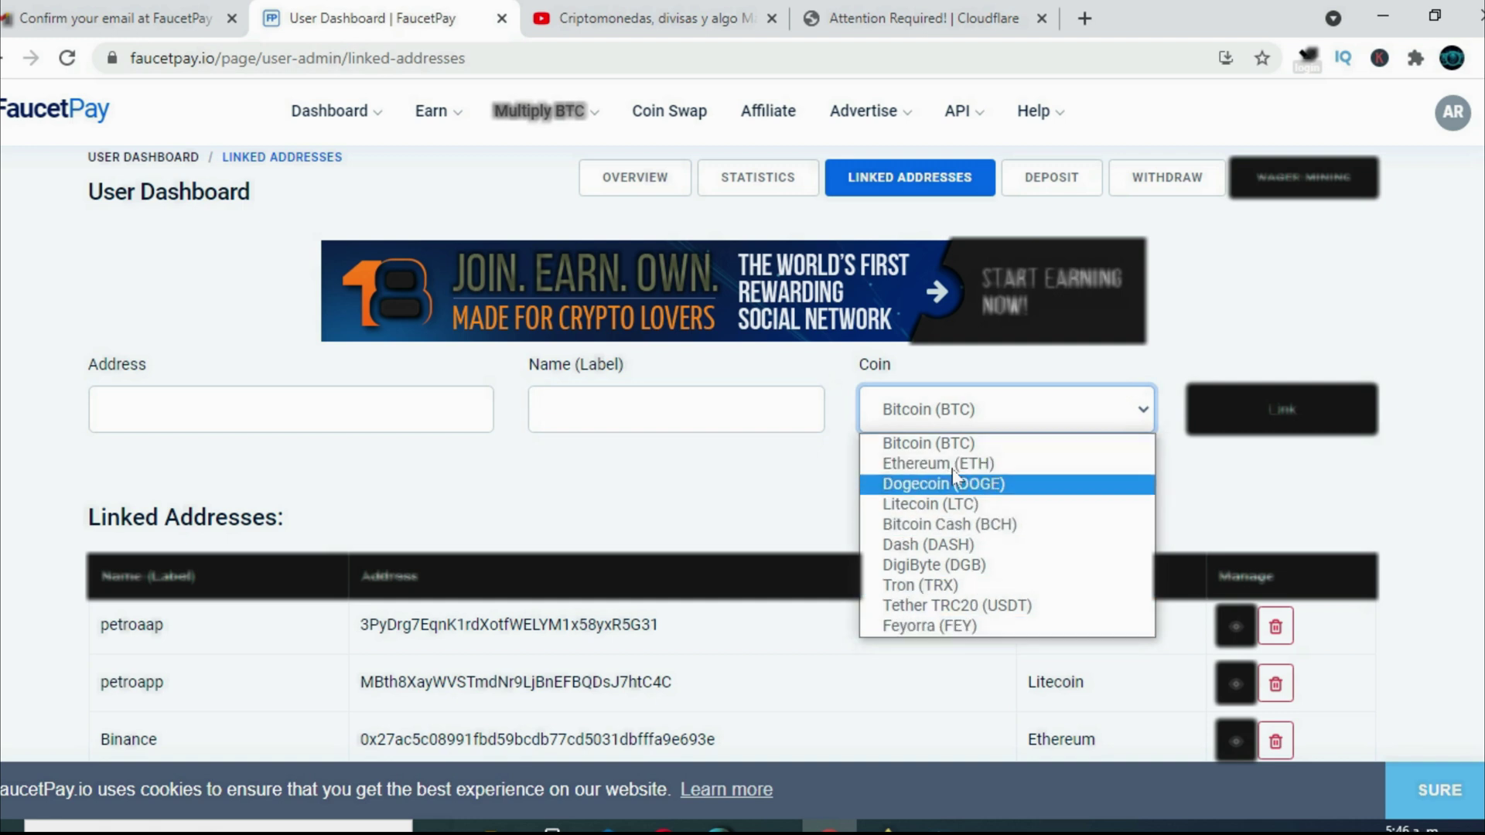
pyautogui.click(1224, 490)
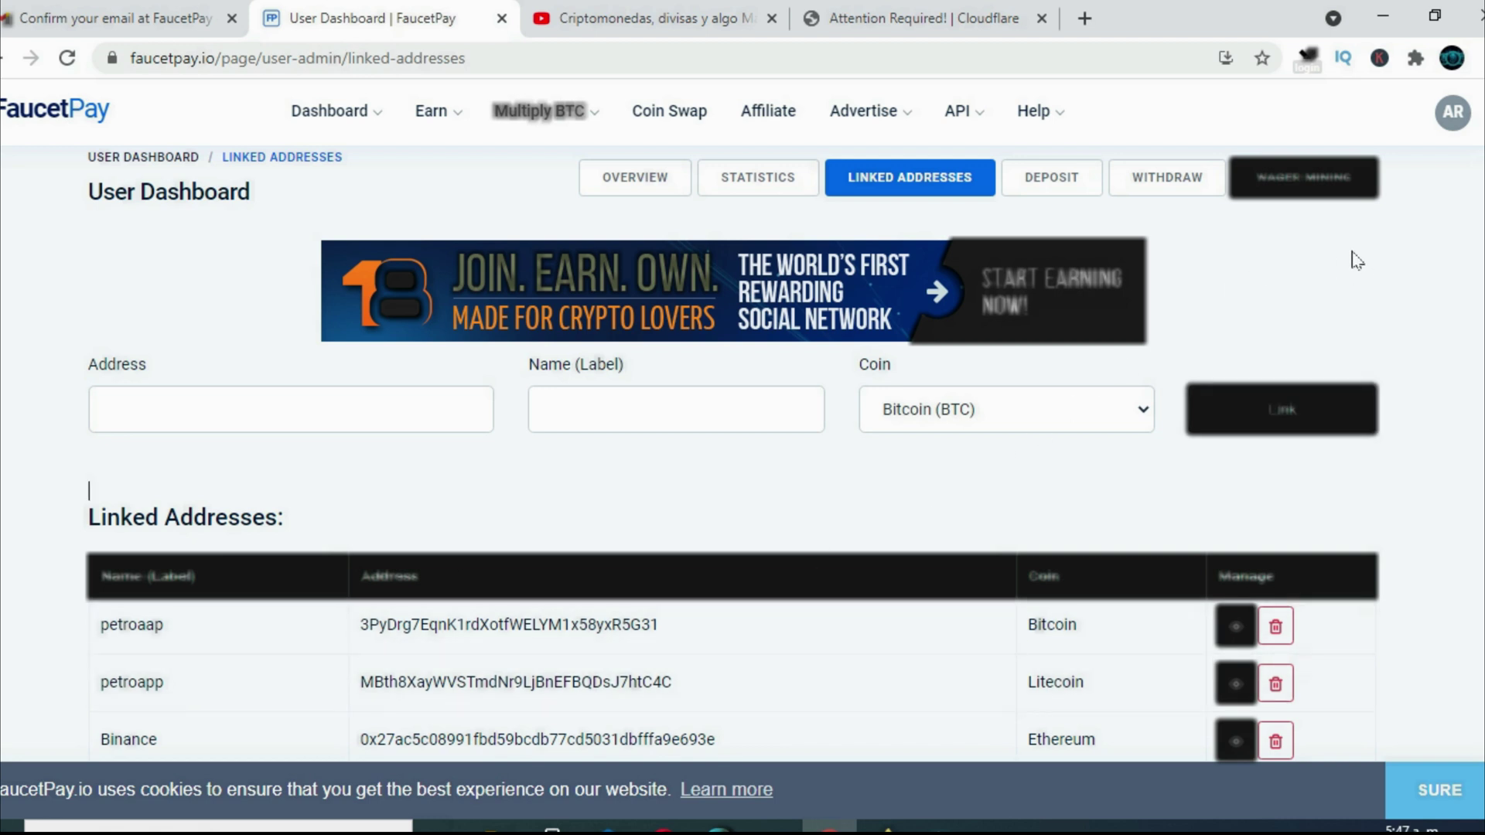
# - Open the Deposit page and look through the deposit addresses offered for each coin
pyautogui.scroll(1, 1357, 261)
pyautogui.click(1051, 221)
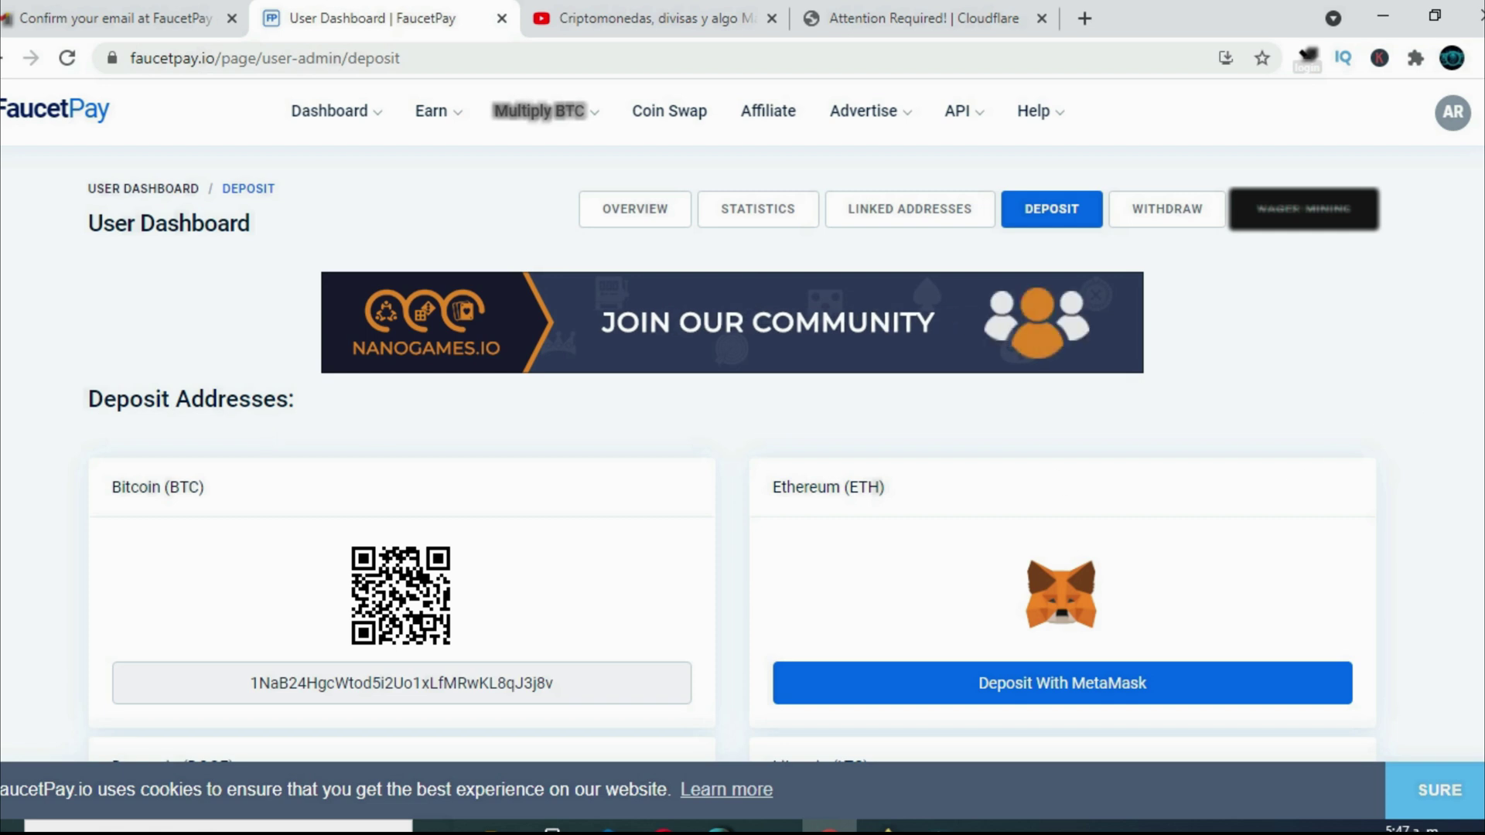
pyautogui.scroll(-5, 229, 338)
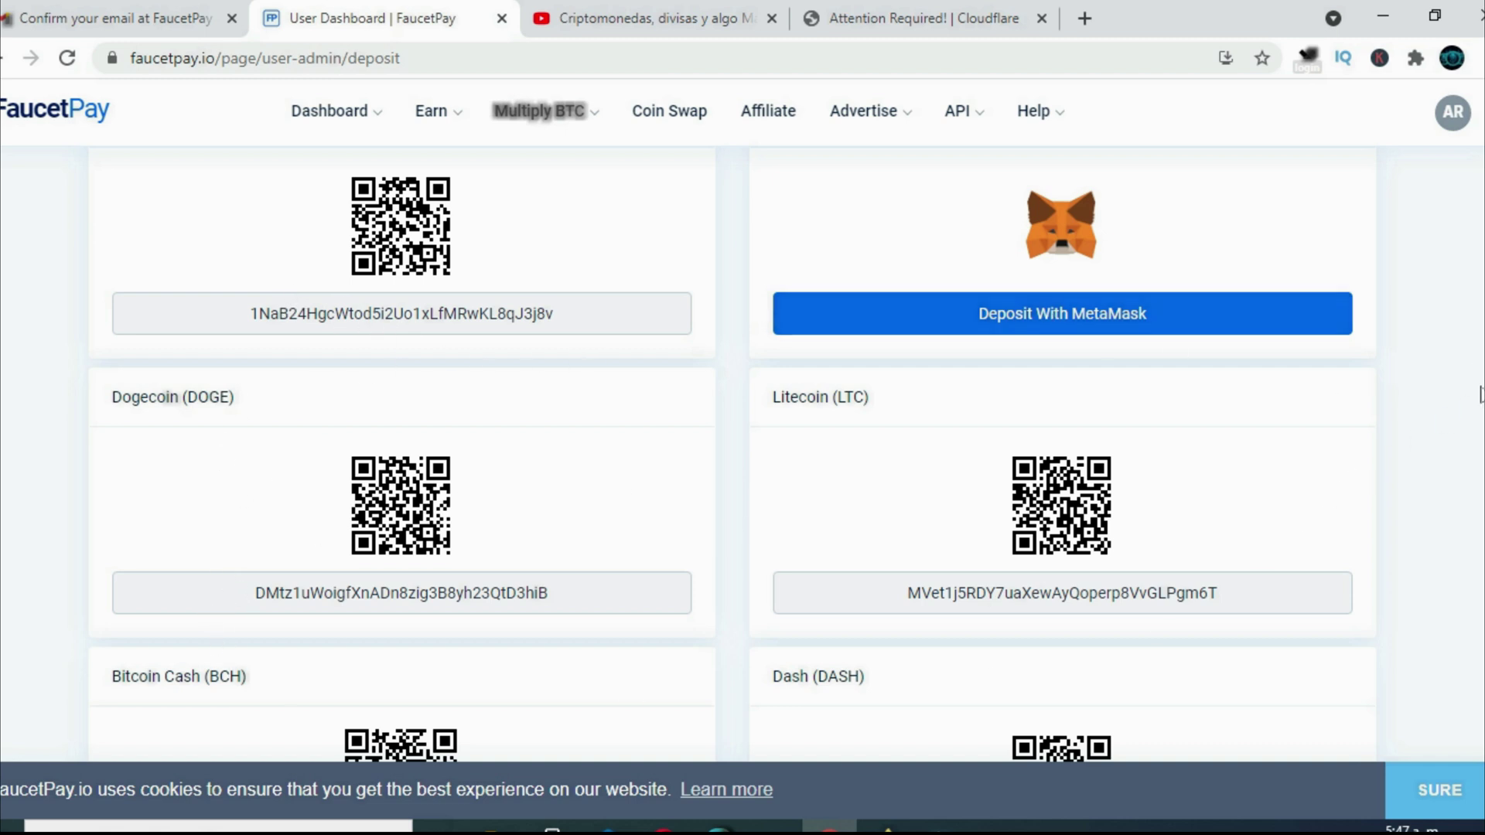
pyautogui.scroll(-2, 1005, 447)
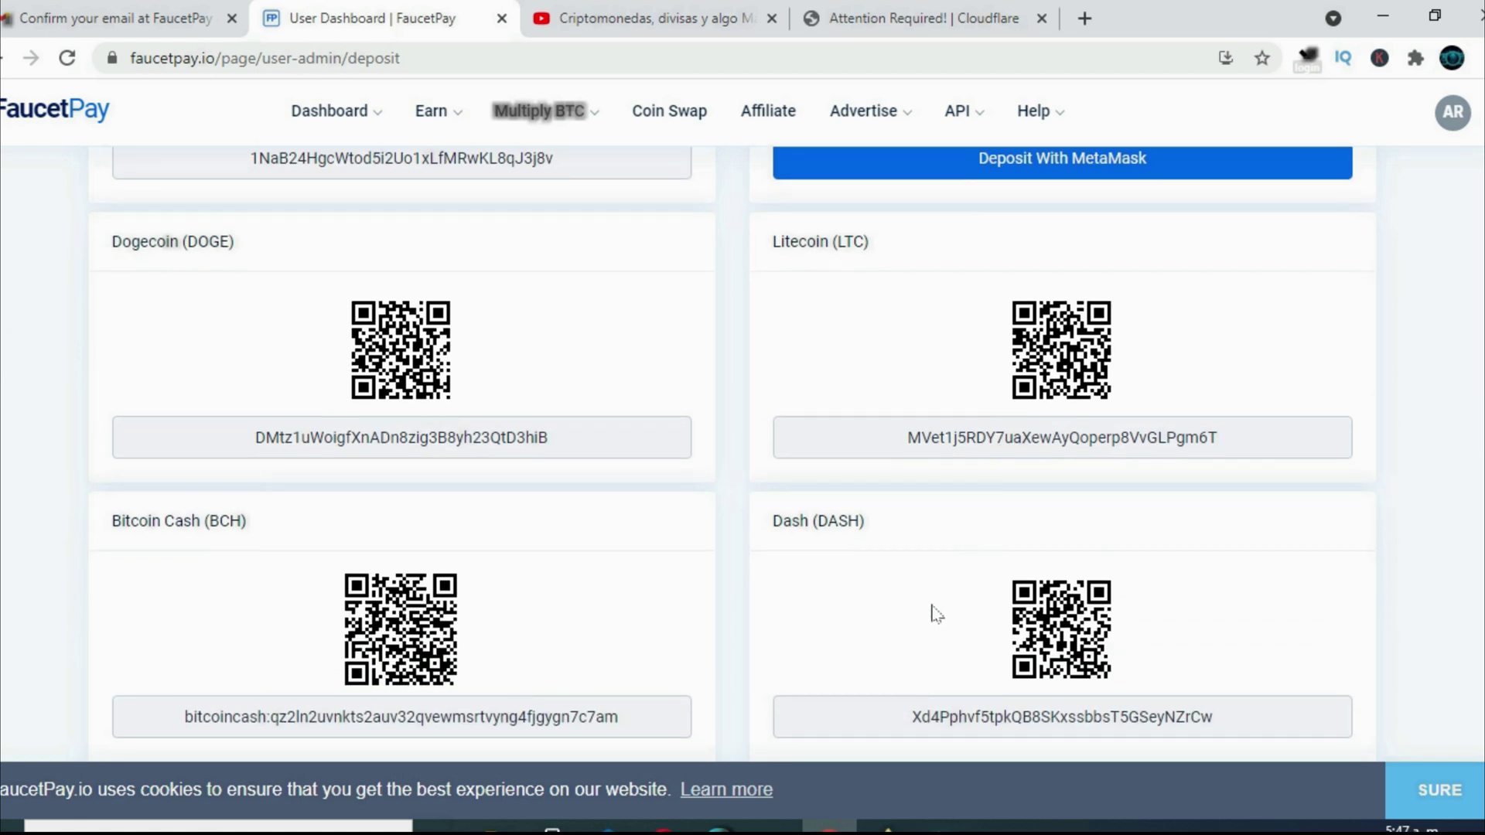
pyautogui.scroll(-8, 519, 434)
pyautogui.scroll(2, 519, 434)
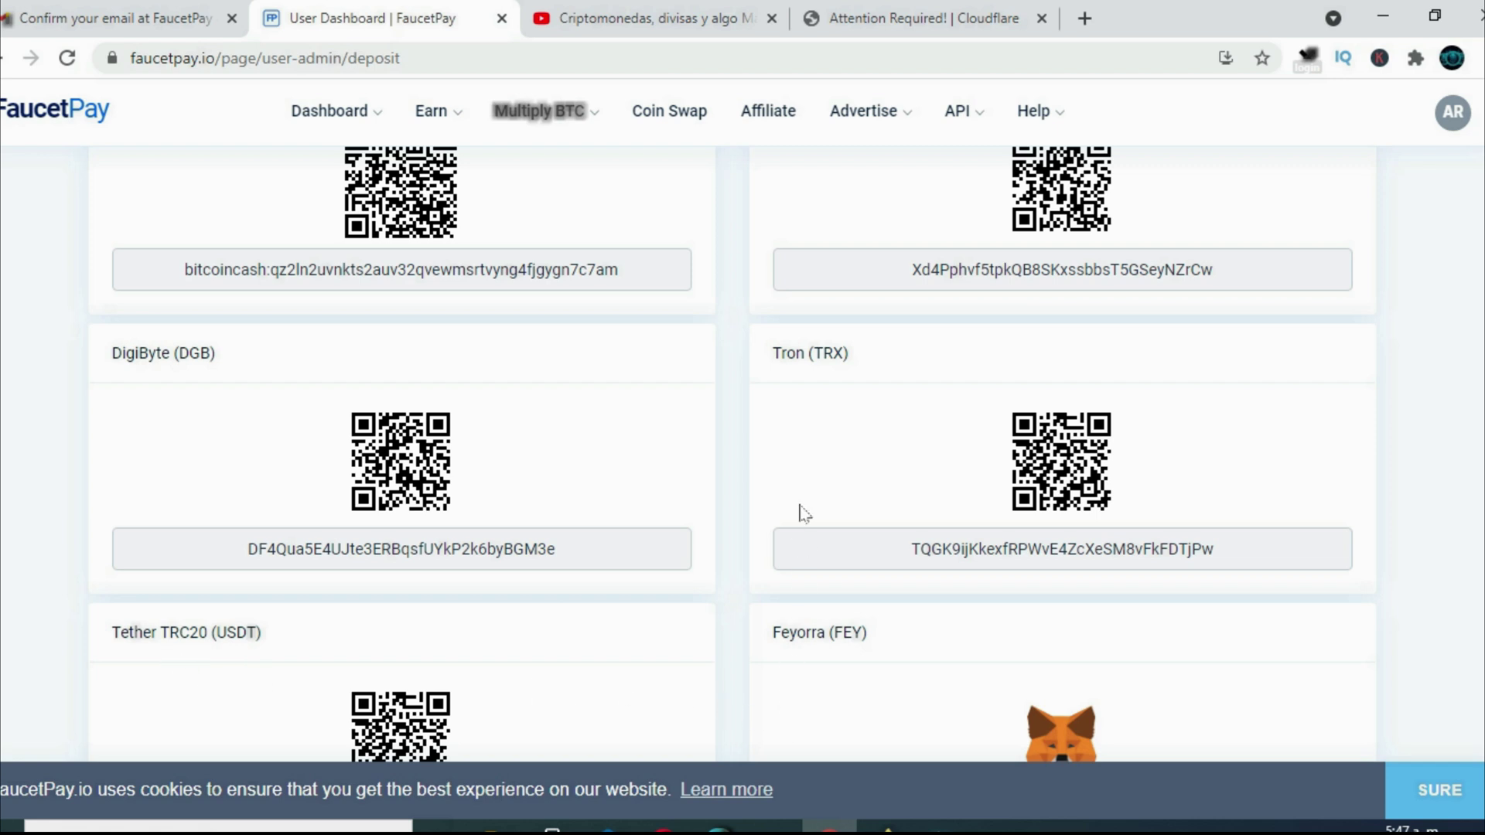
pyautogui.scroll(12, 731, 455)
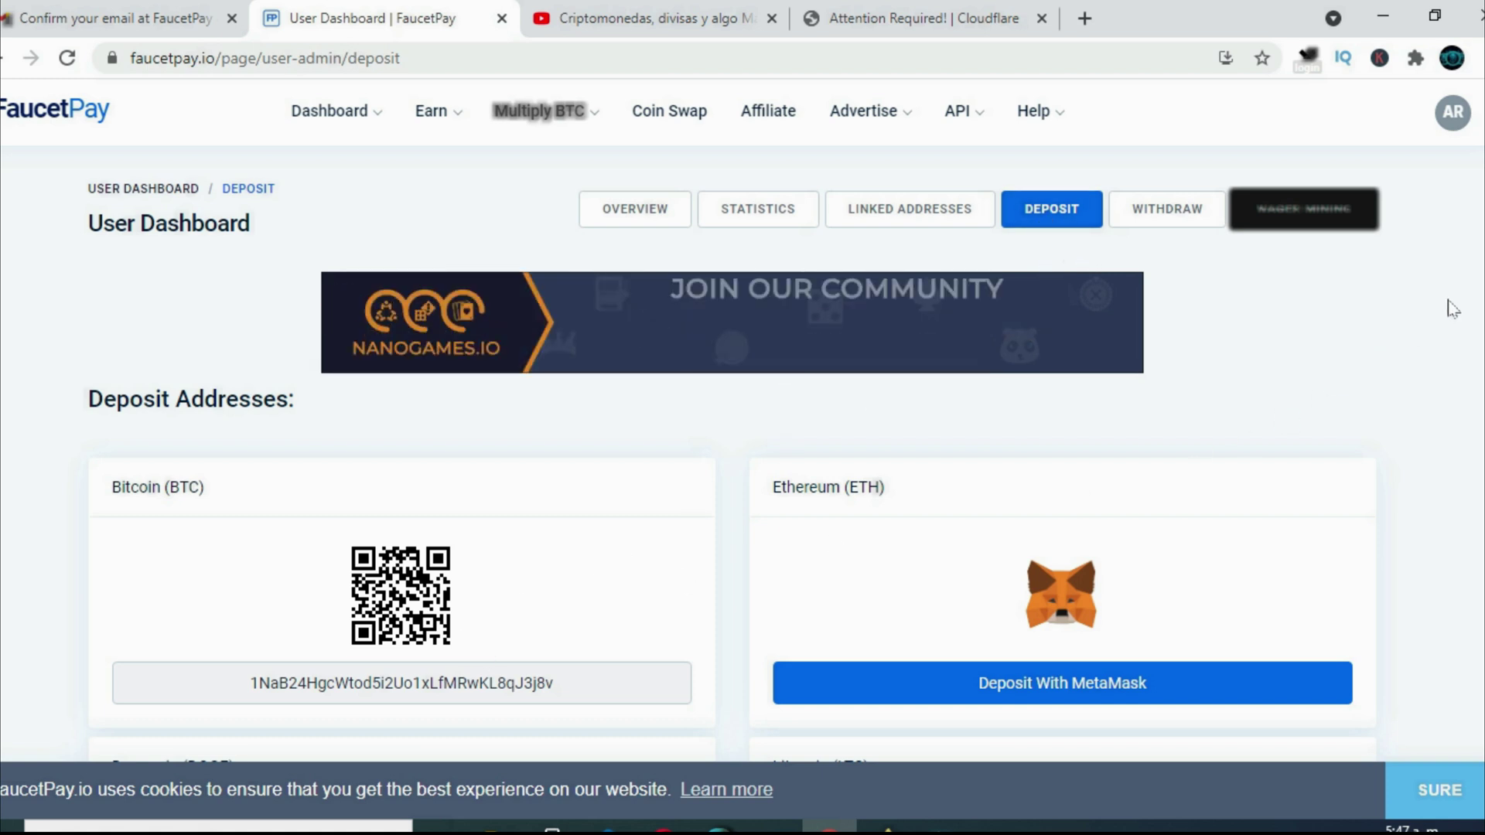
# - Review the Bitcoin and Ethereum deposit options and the Deposits Made history
pyautogui.scroll(-2, 1478, 305)
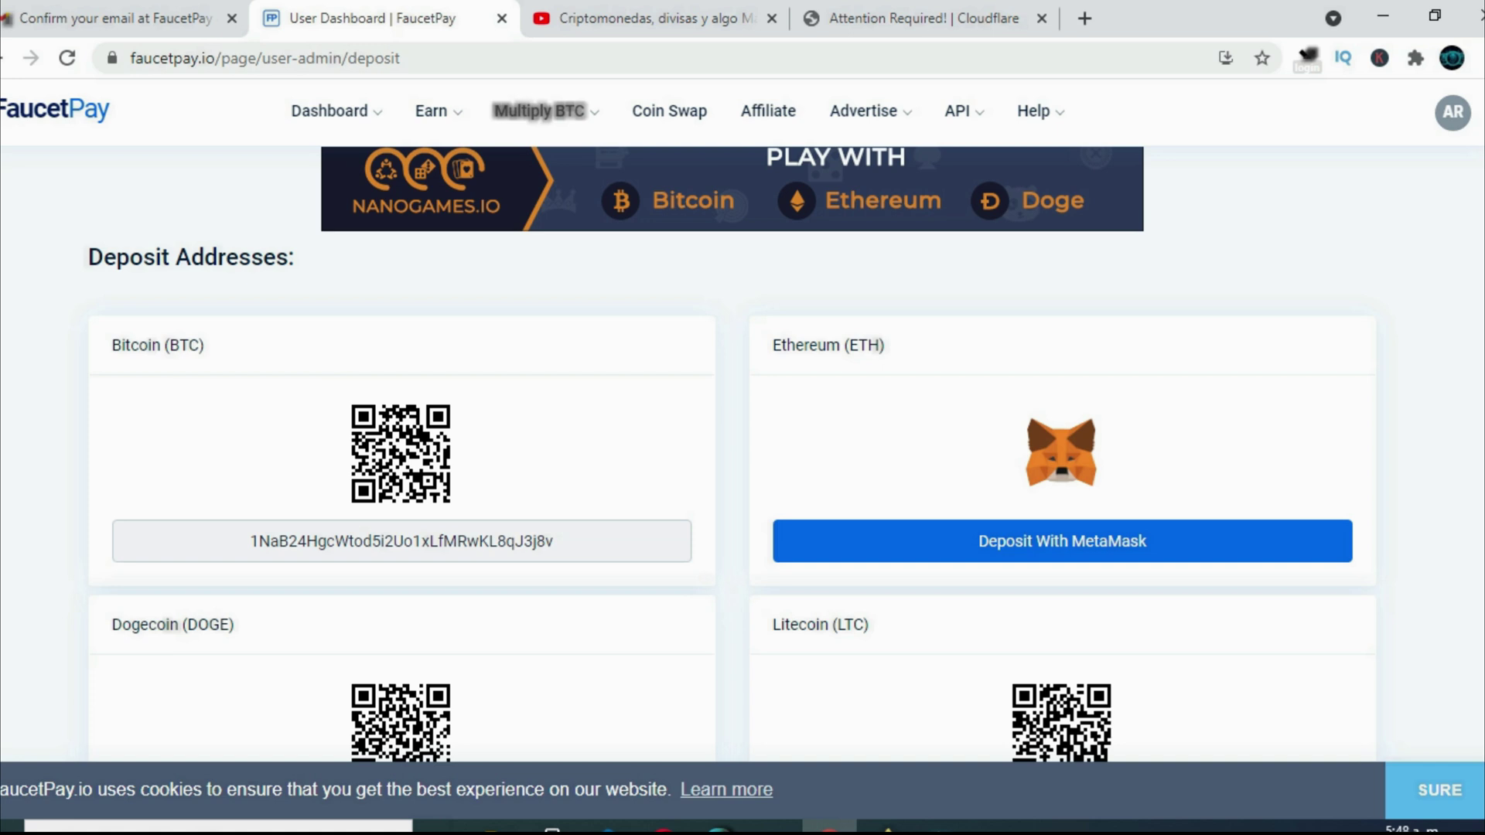
pyautogui.scroll(2, 1336, 411)
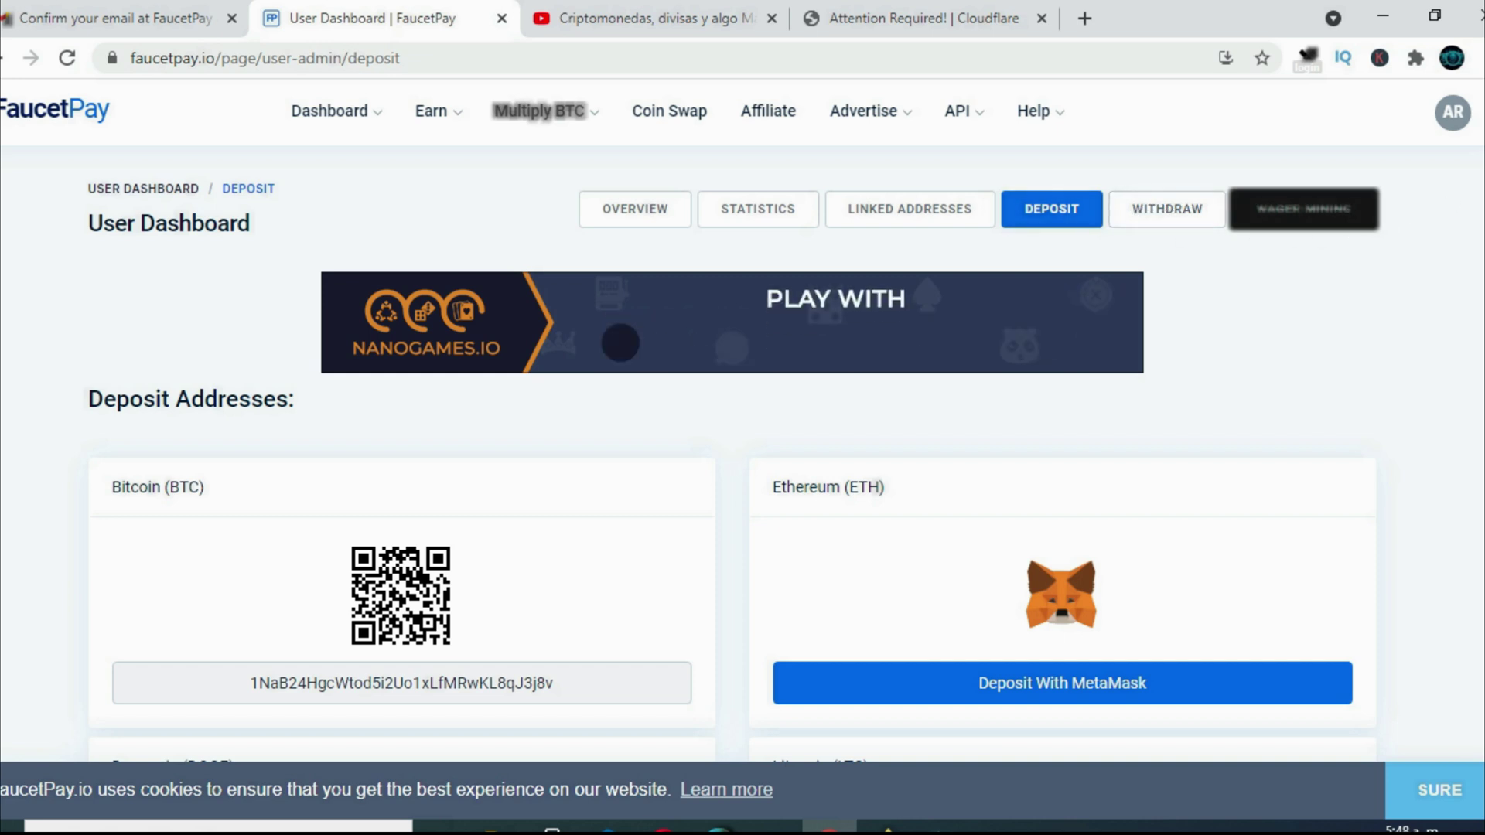
pyautogui.scroll(-20, 1423, 657)
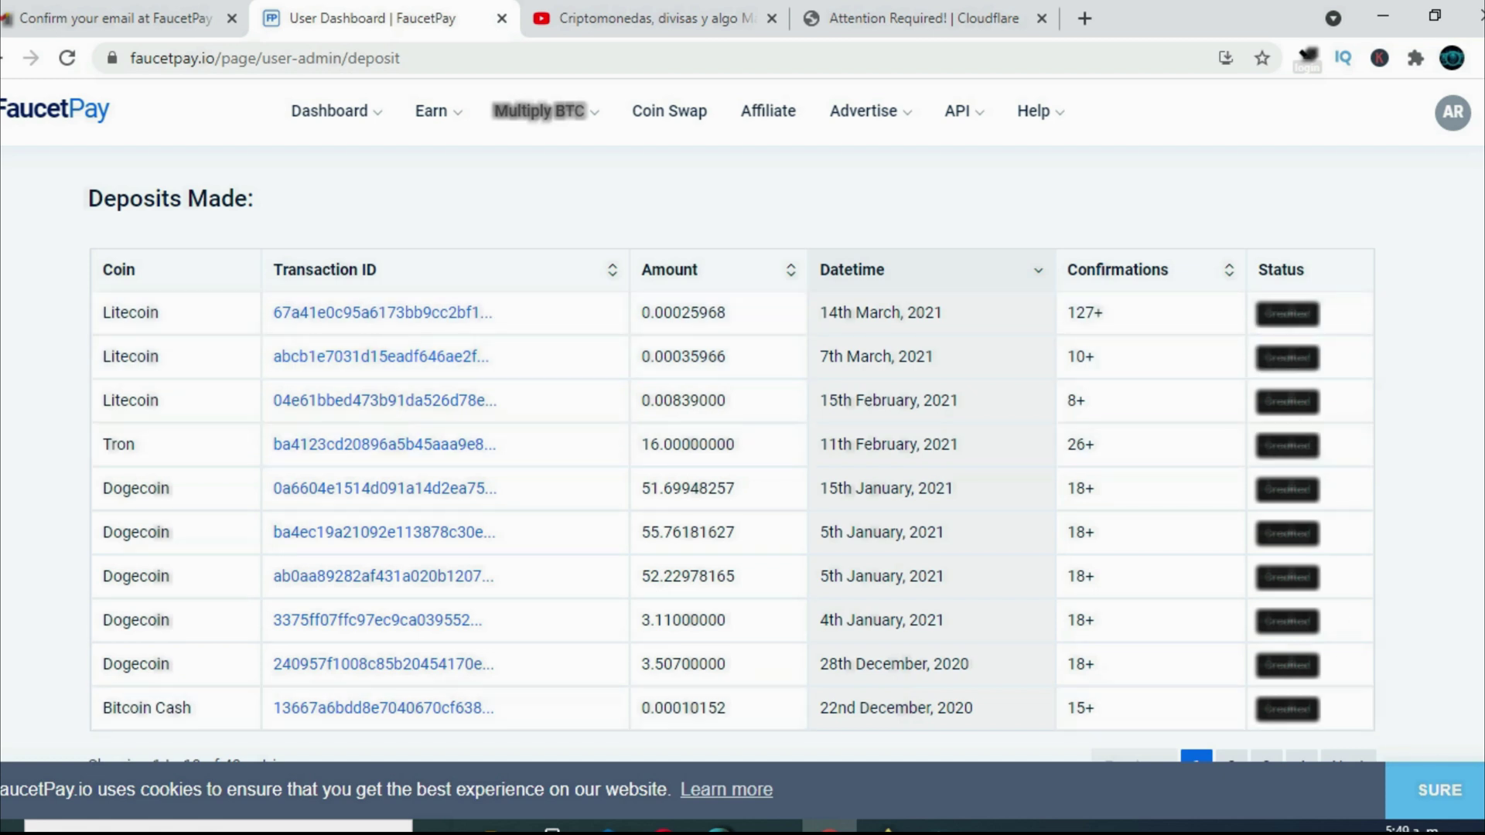
pyautogui.scroll(20, 731, 476)
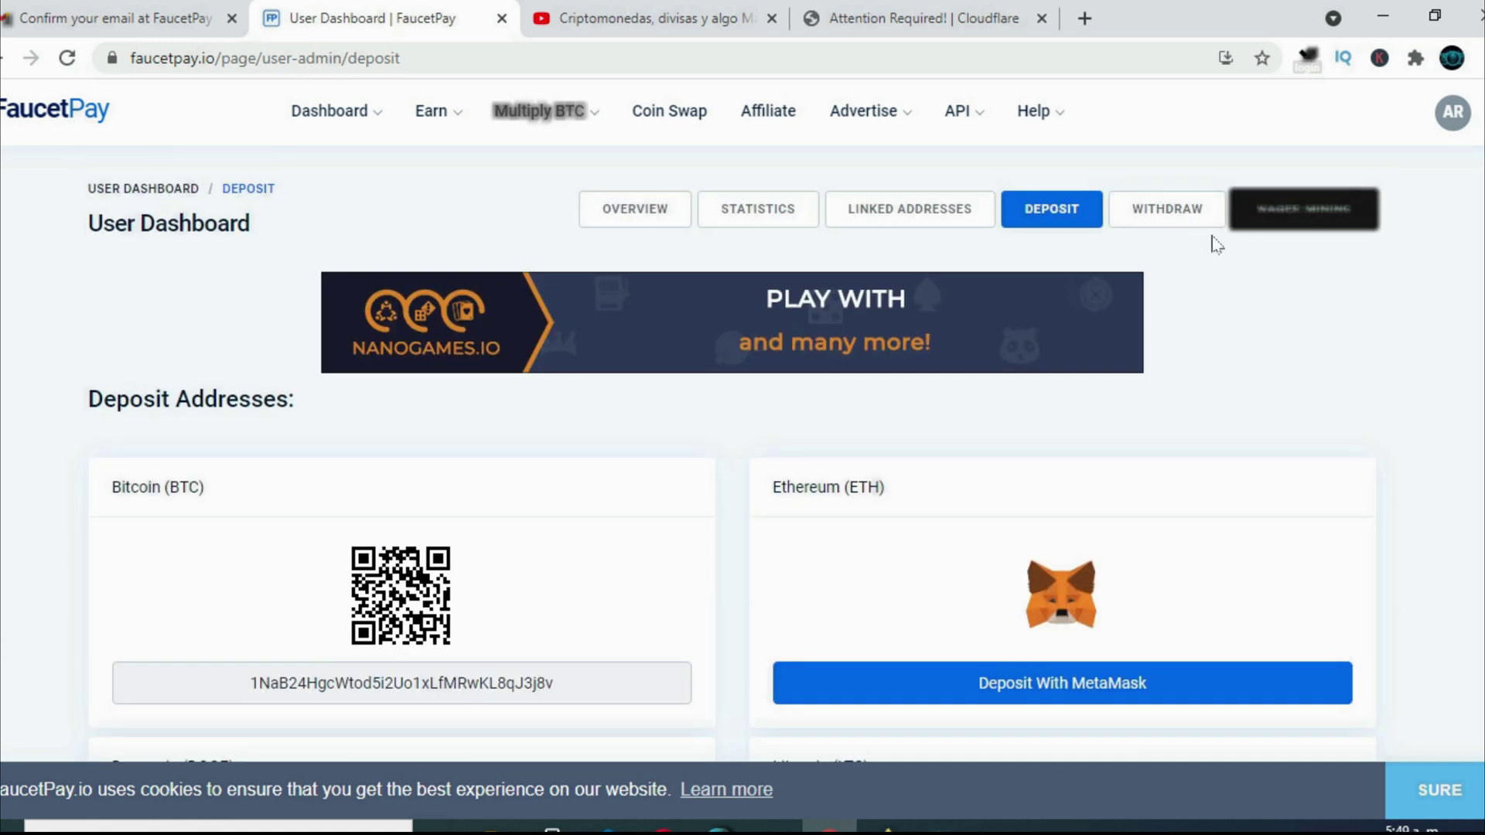
# - Open the Withdraw page and choose Litecoin as the coin for the normal 4-hour withdrawal
pyautogui.click(1160, 210)
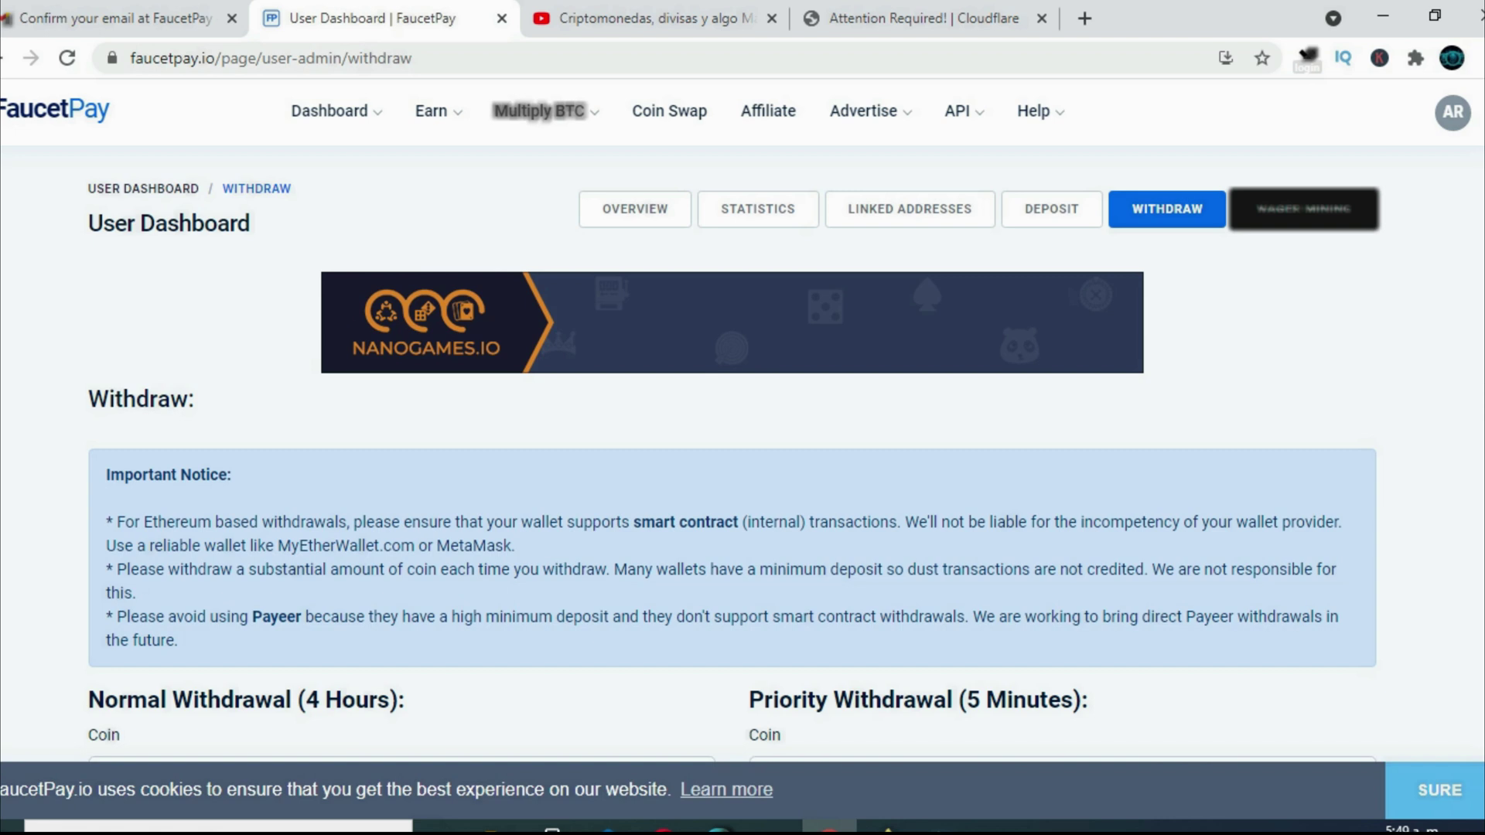
pyautogui.scroll(-5, 344, 321)
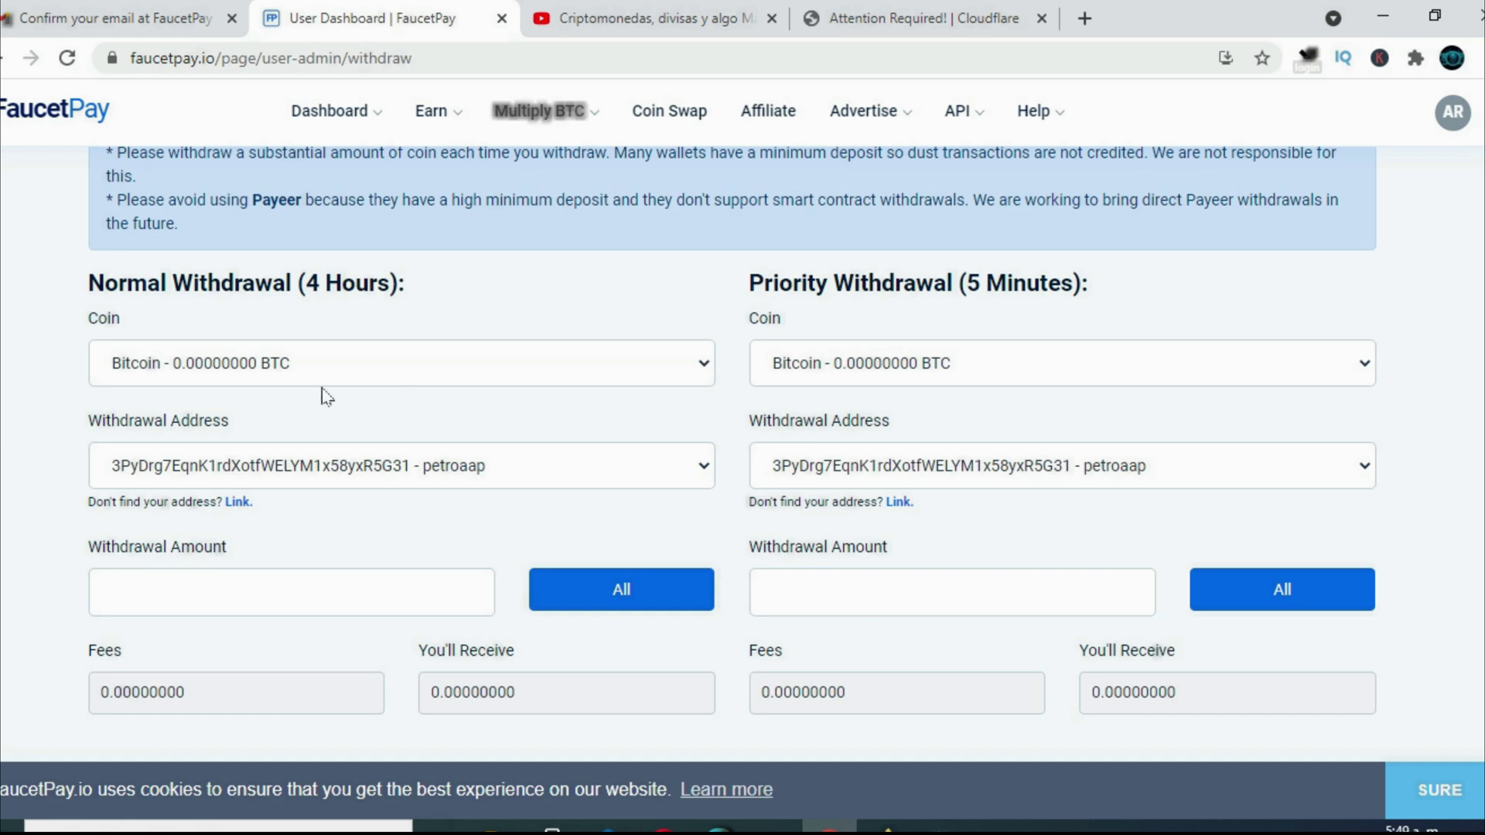
pyautogui.click(704, 364)
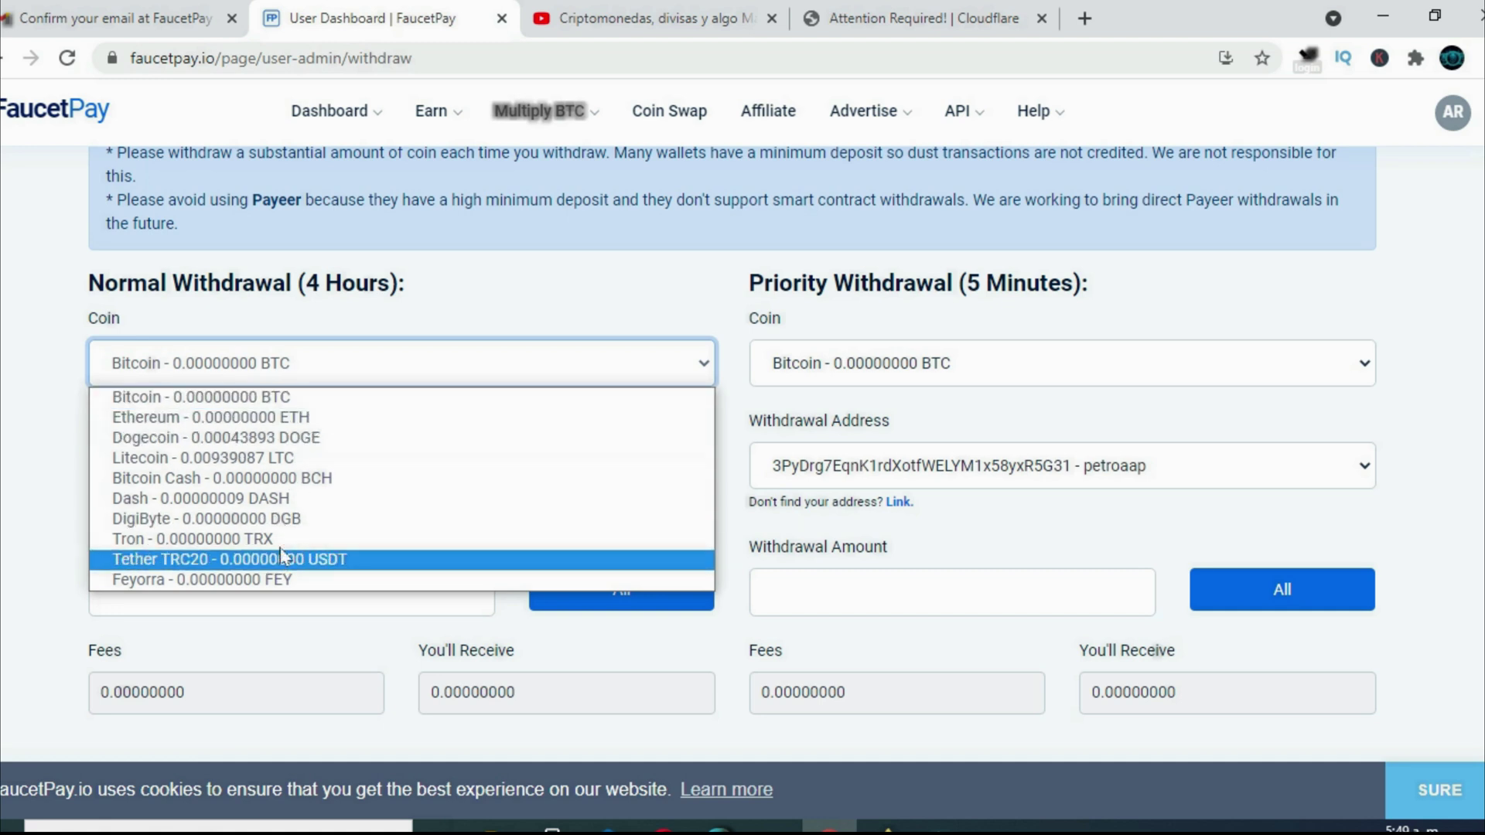
pyautogui.click(272, 458)
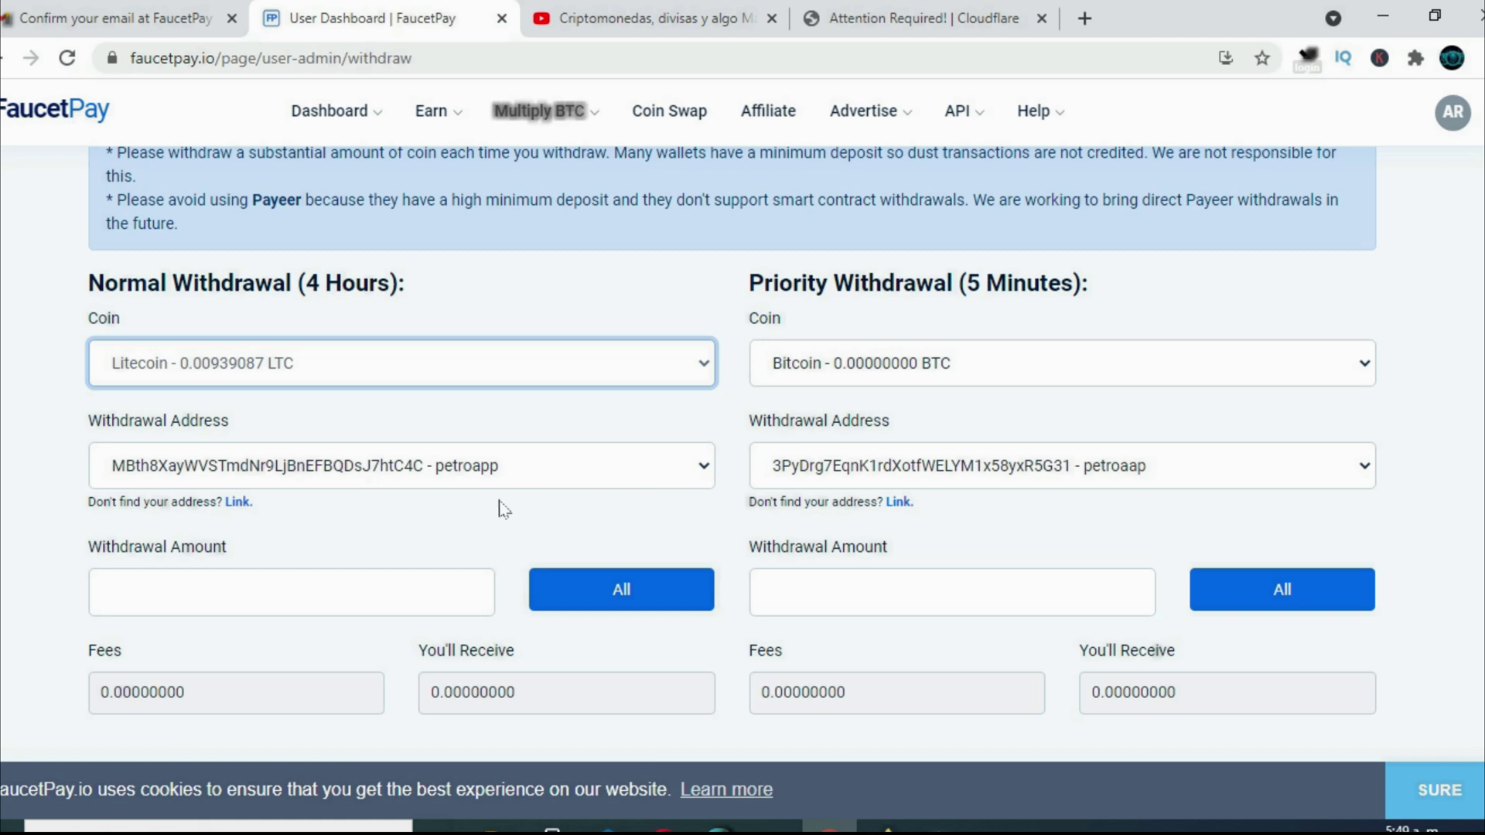
# - Select the petroapp address for the normal withdrawal and set its amount to the full Litecoin balance, 0.00939087
pyautogui.click(703, 467)
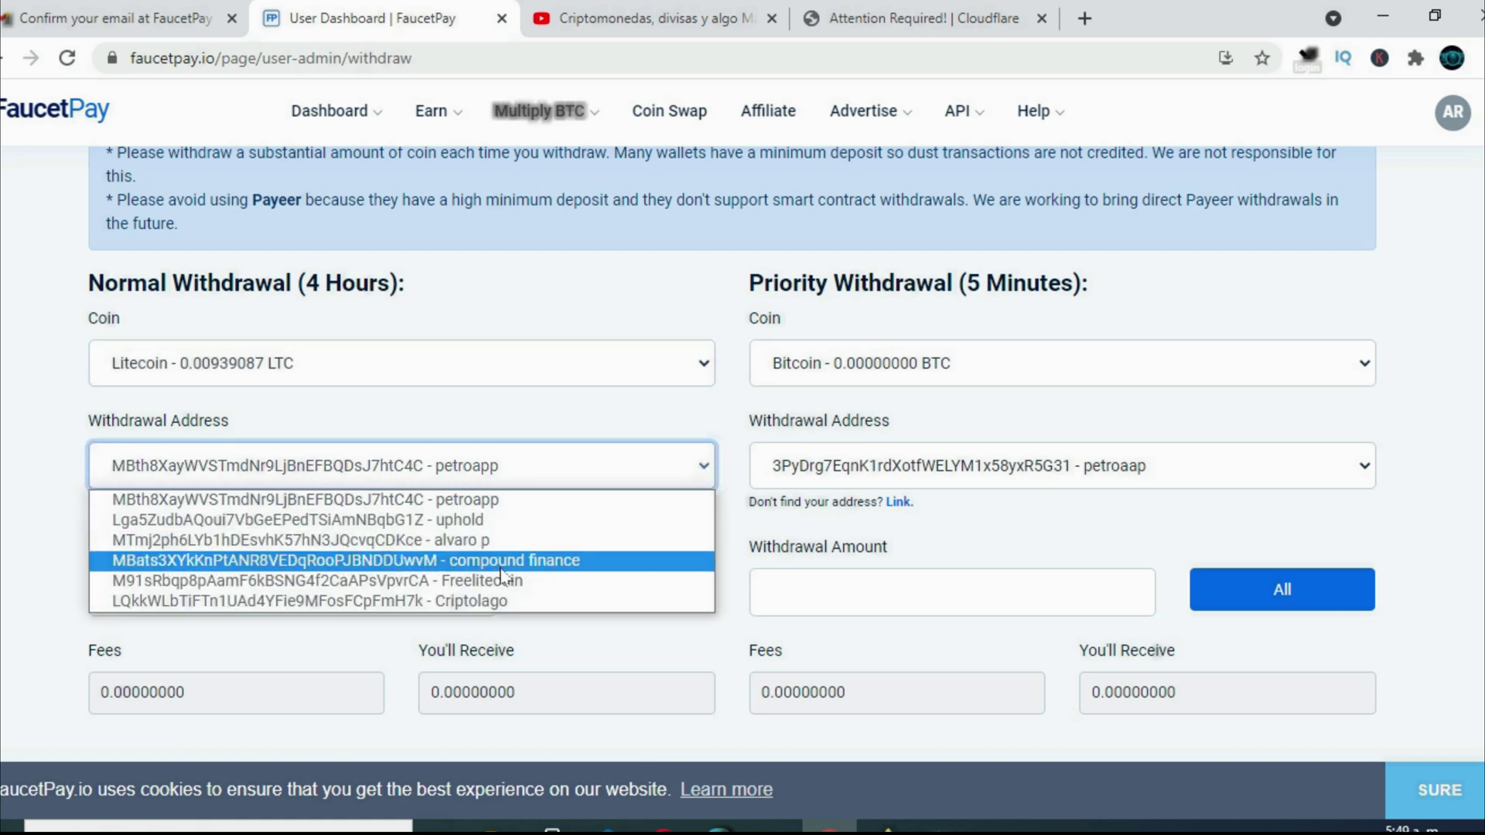
pyautogui.click(525, 507)
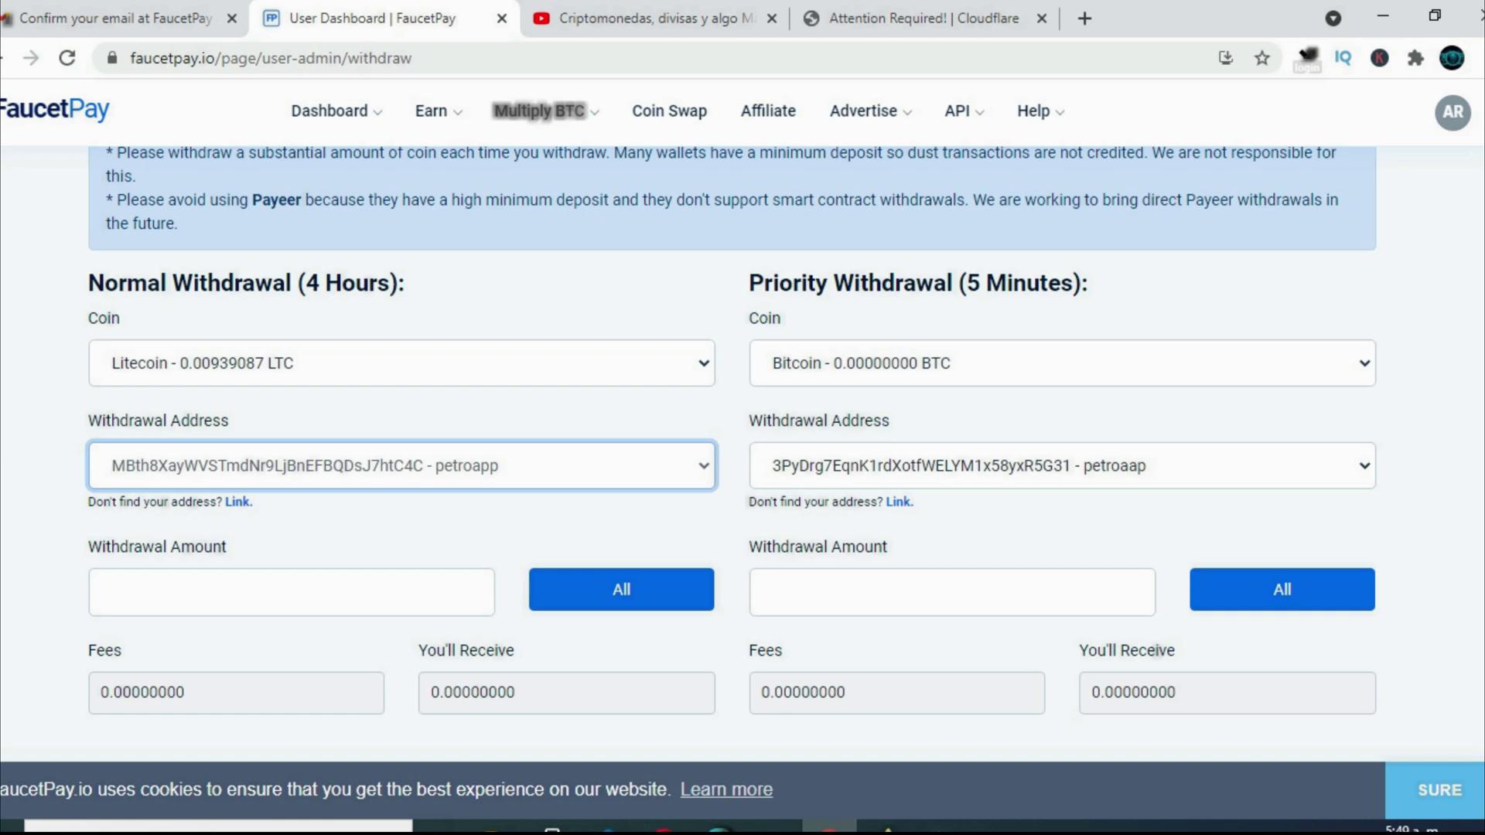
pyautogui.click(149, 591)
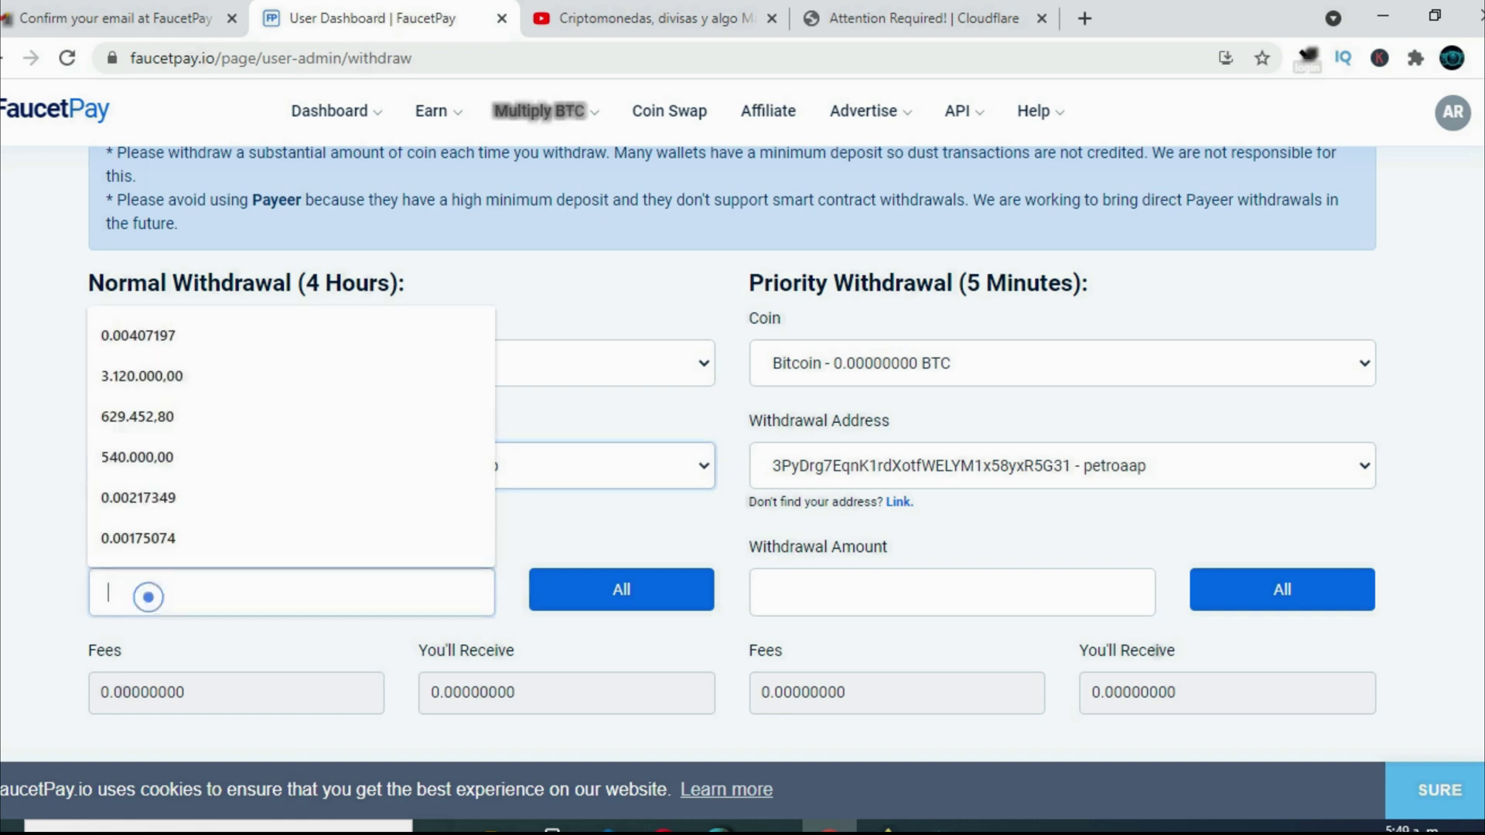
pyautogui.click(573, 526)
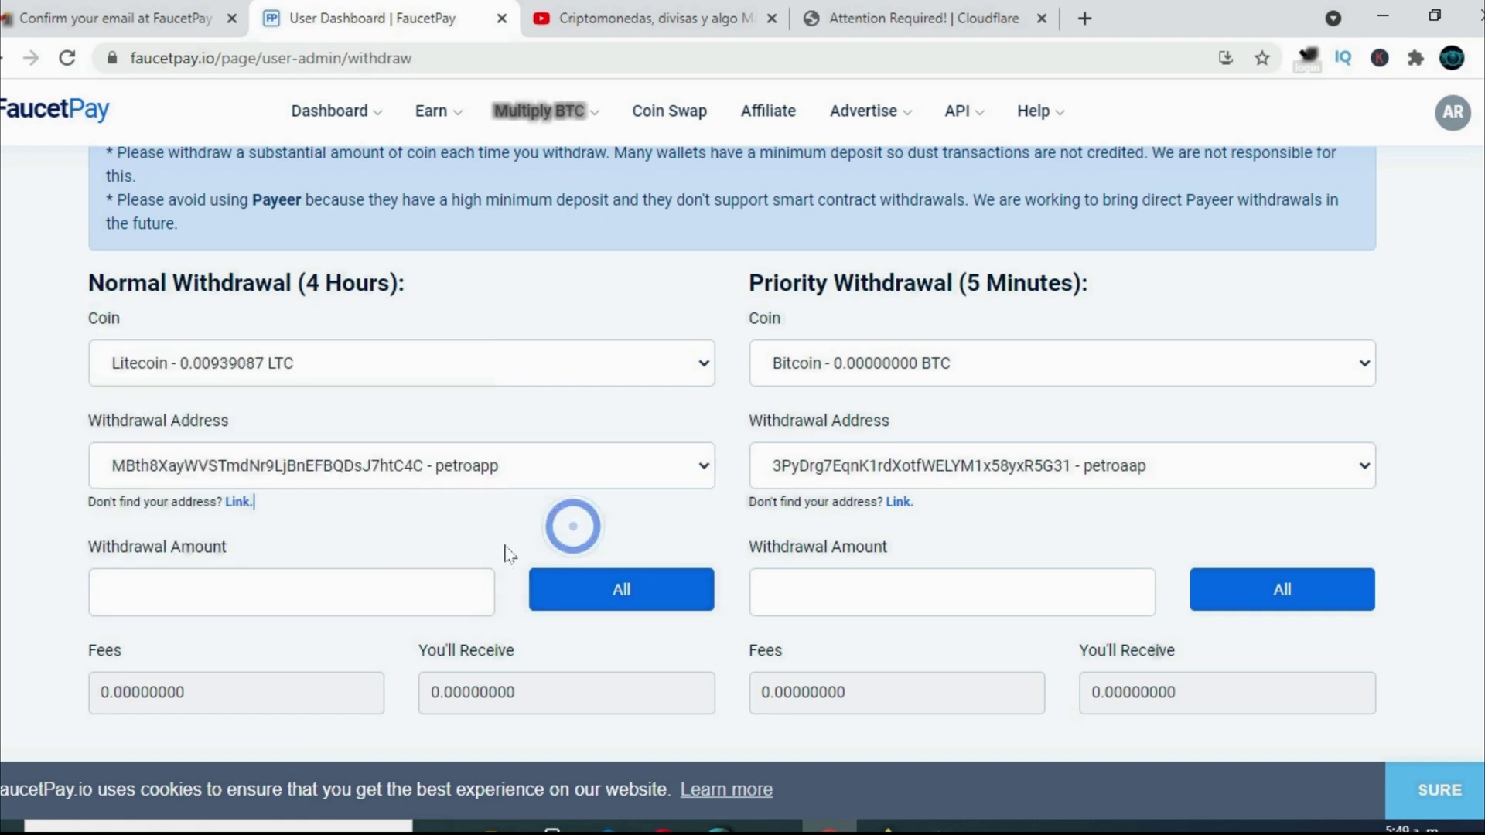
pyautogui.click(622, 592)
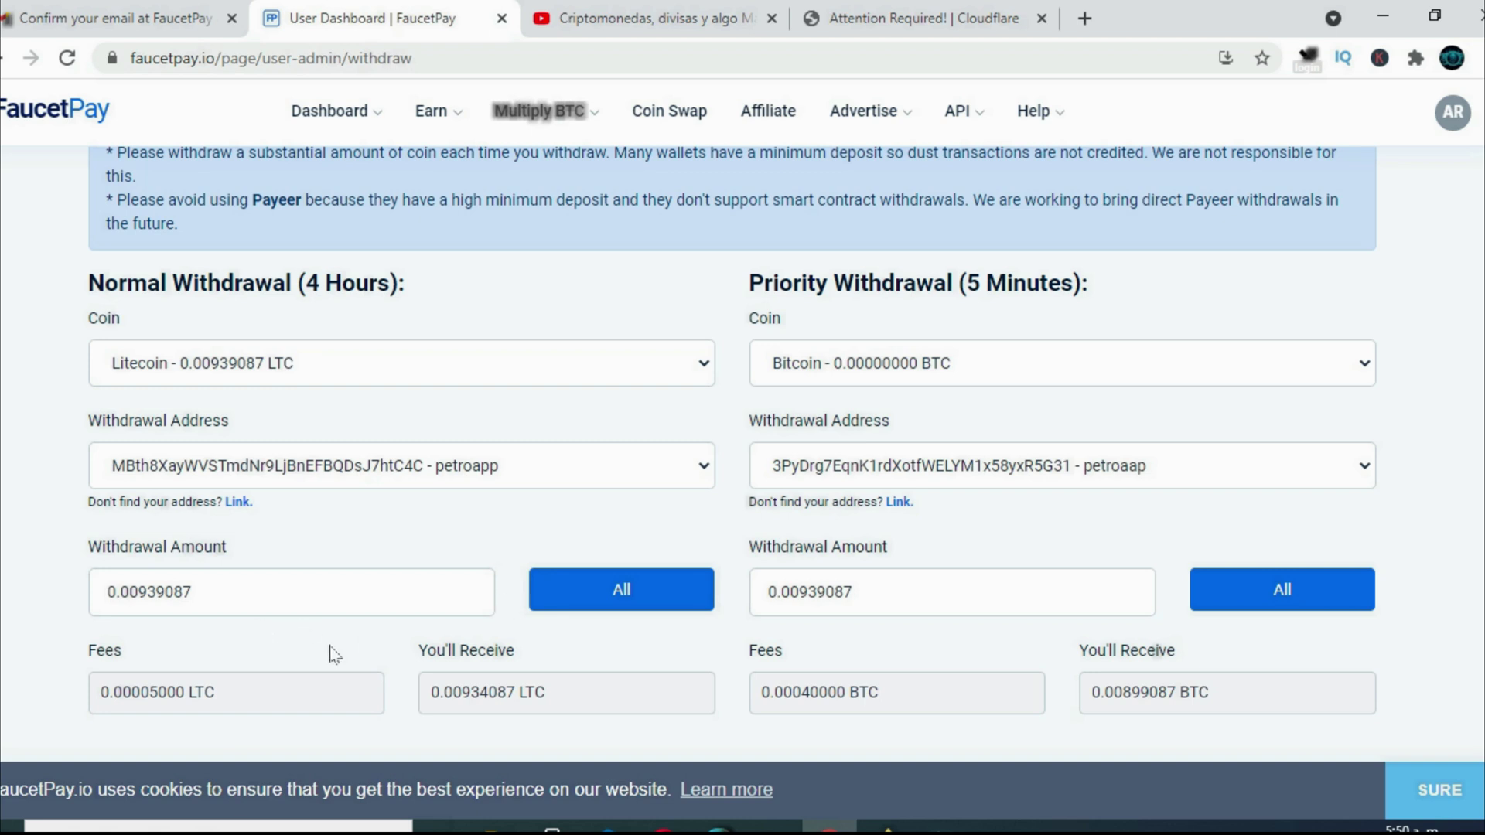
pyautogui.scroll(-2, 1010, 540)
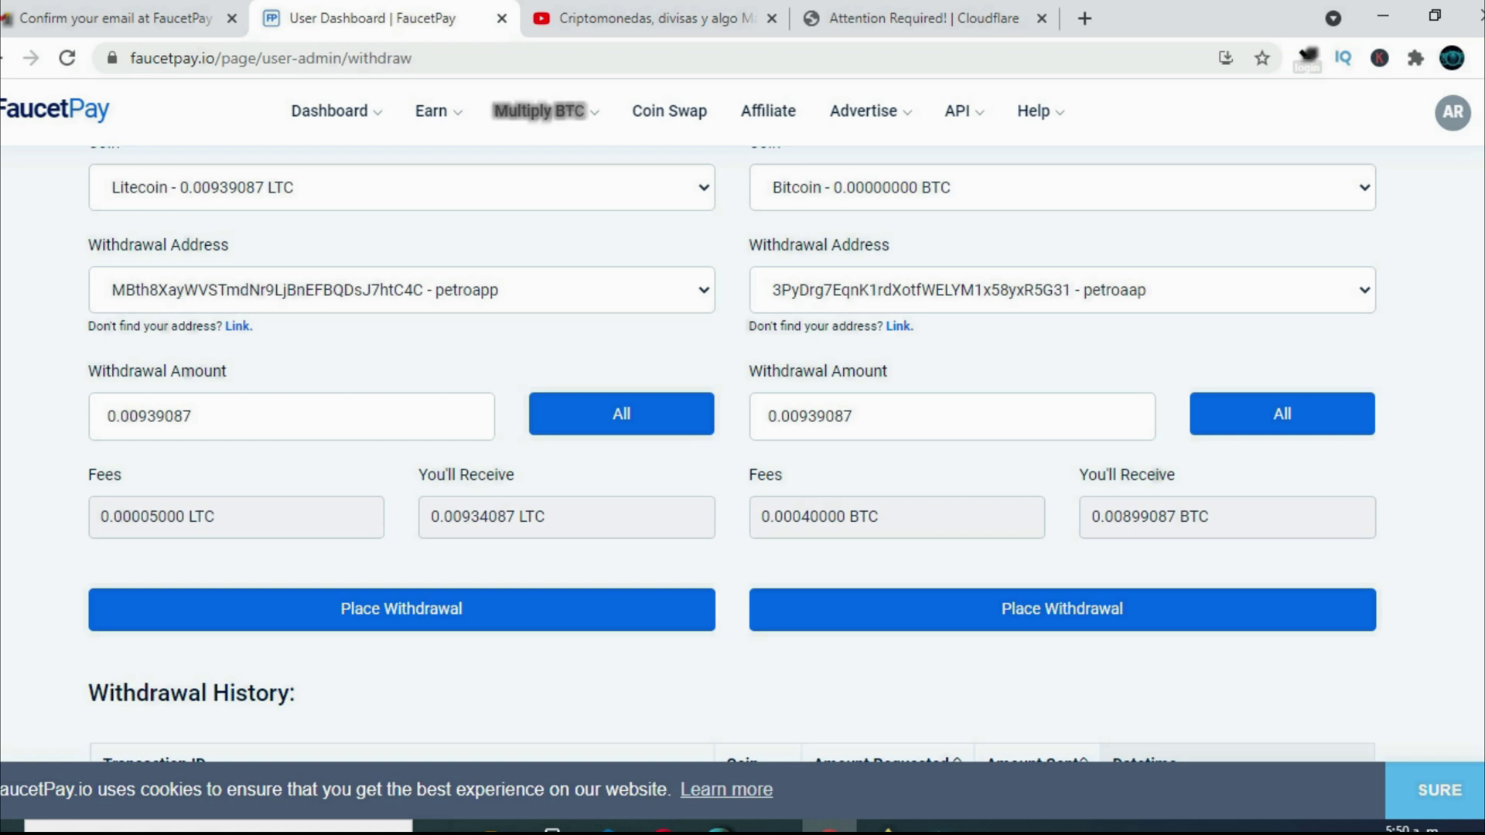
# - Choose Litecoin as the coin for the 5-minute priority withdrawal and set the amount to the full balance, 0.00939087
pyautogui.scroll(3, 733, 455)
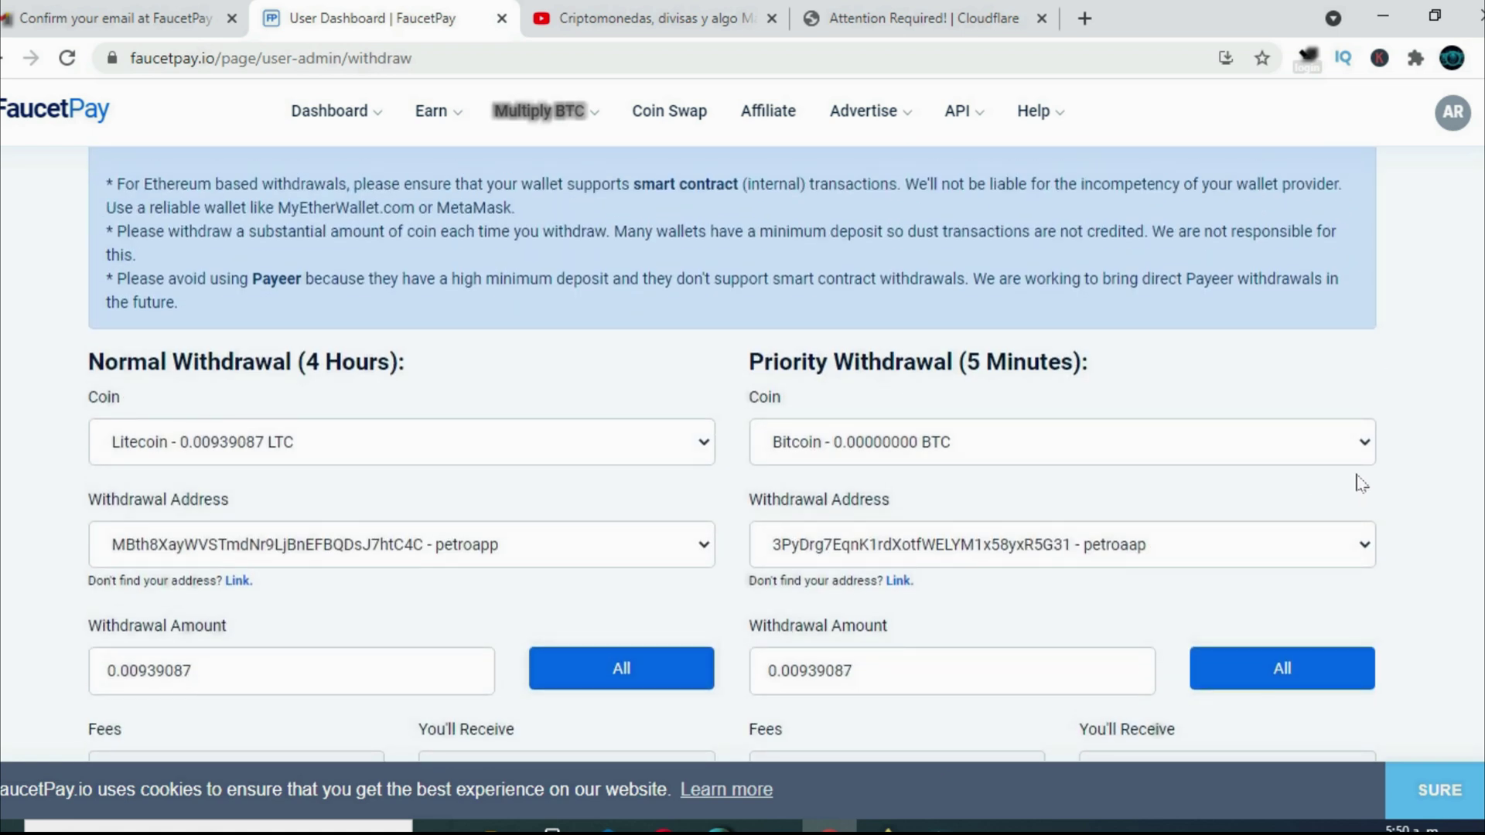
pyautogui.click(1366, 447)
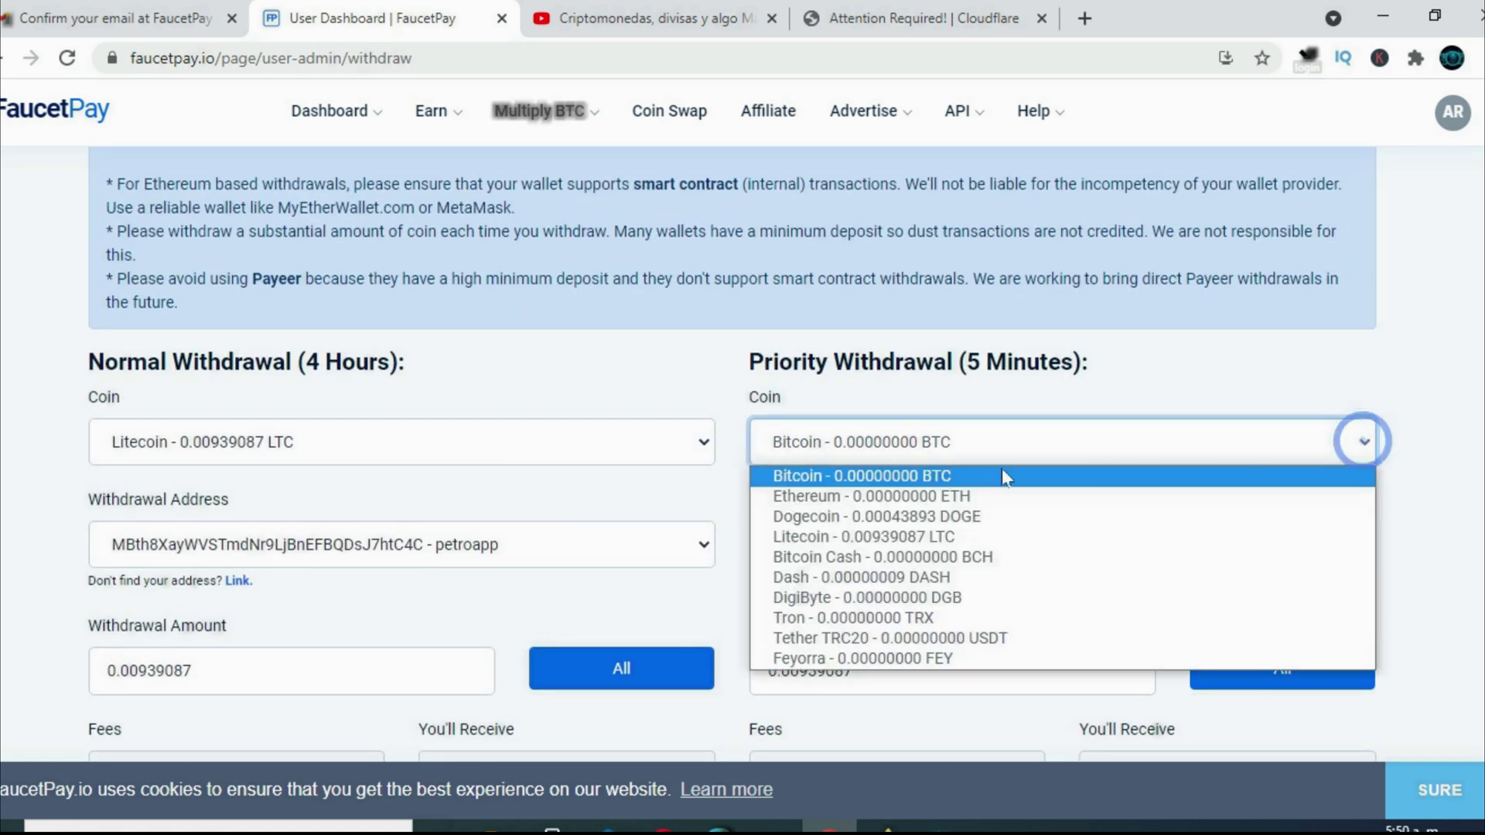
pyautogui.click(864, 538)
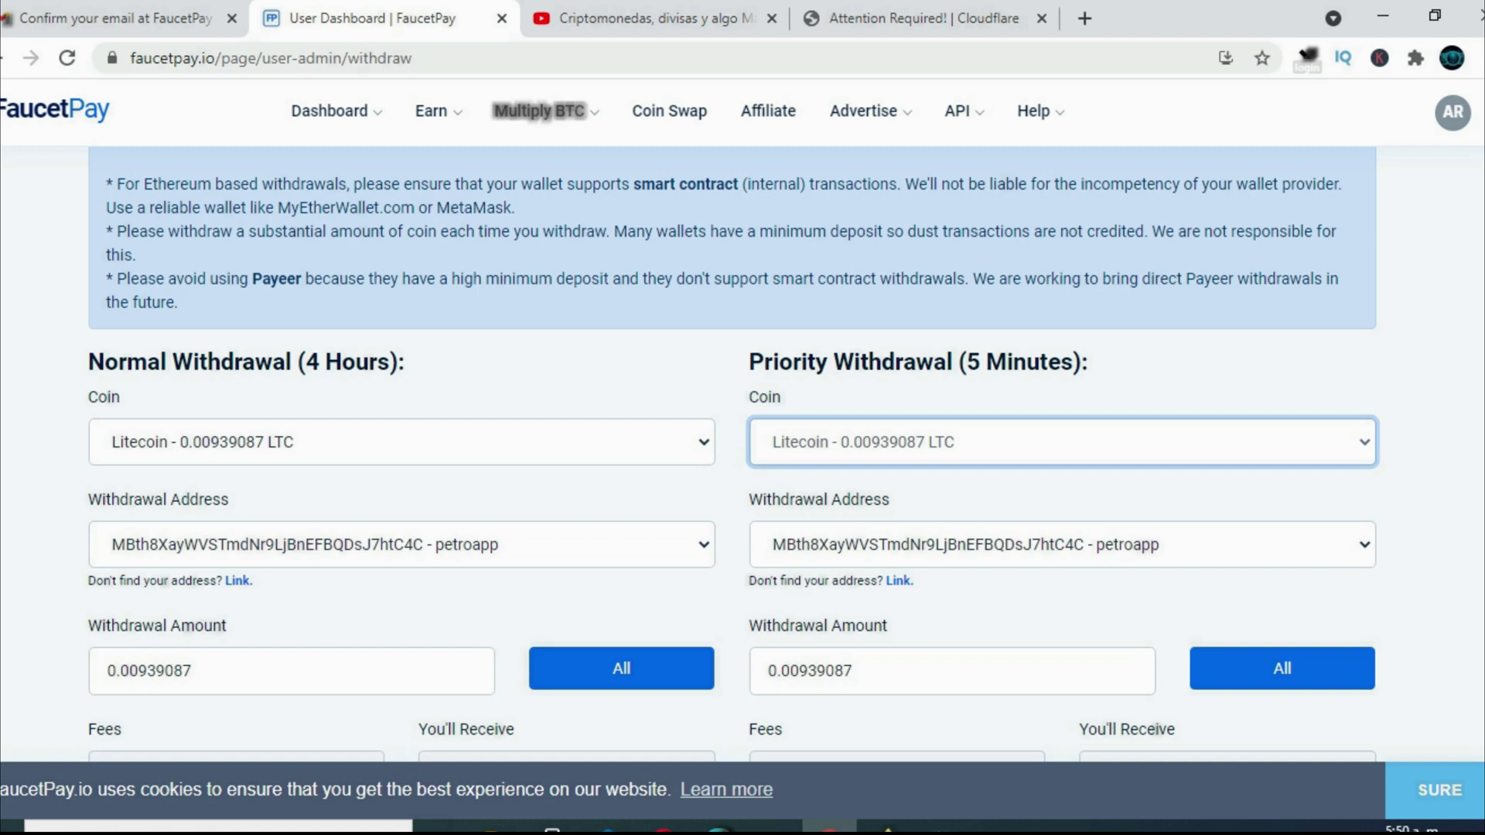
pyautogui.scroll(-4, 733, 453)
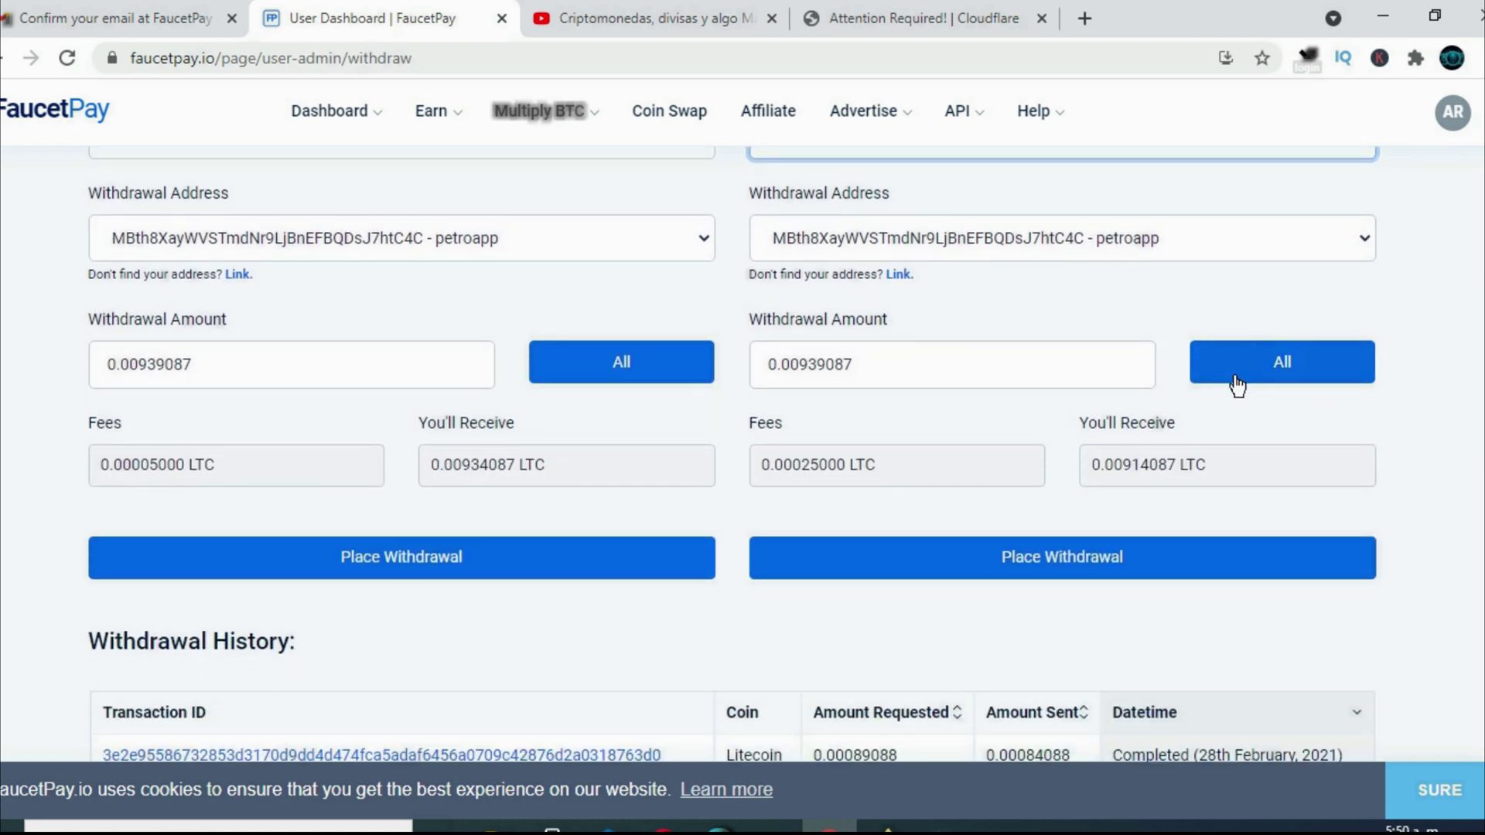
pyautogui.click(1283, 360)
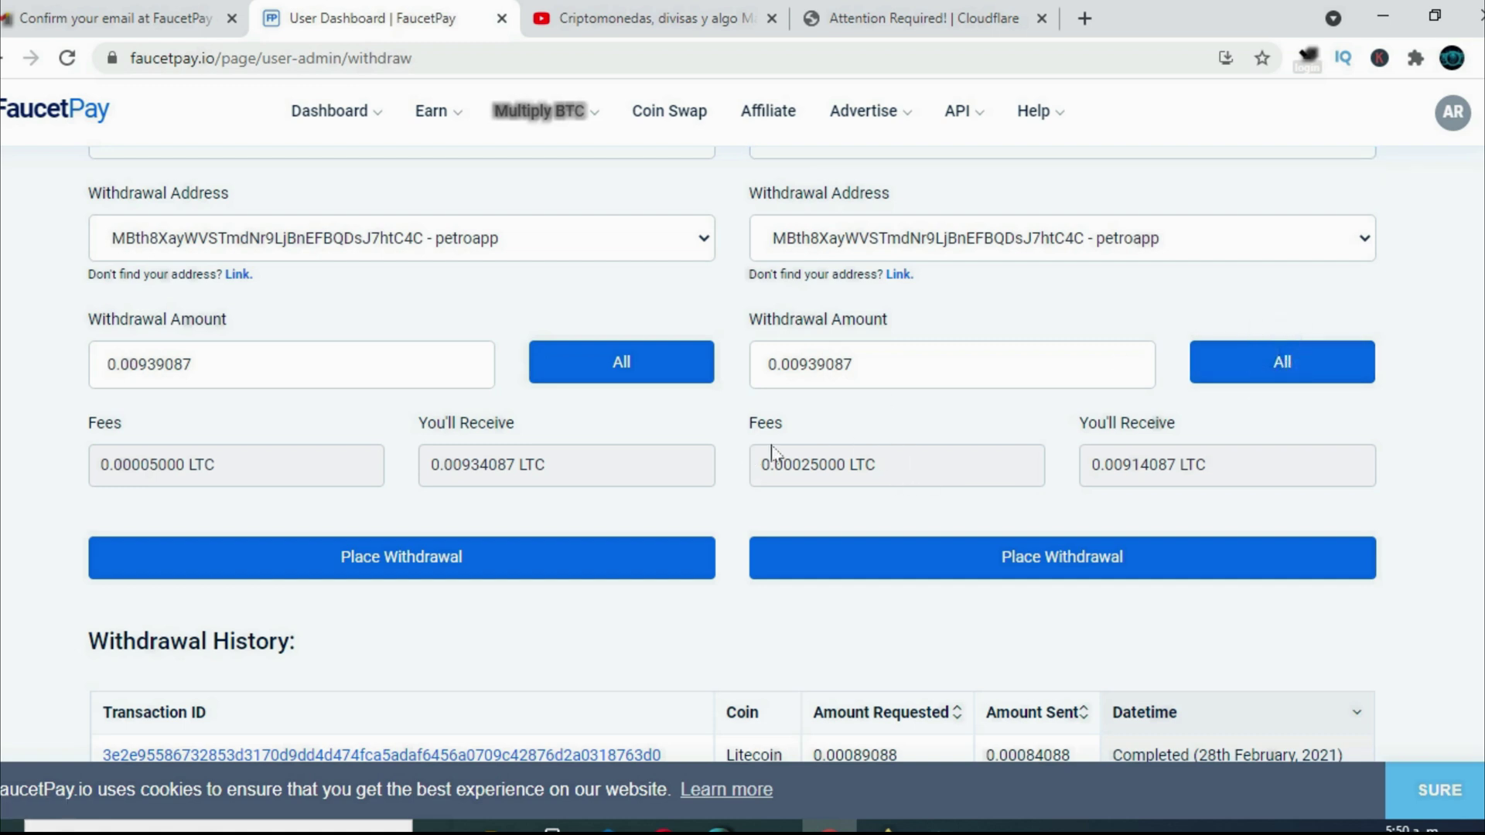
# - Review the Withdrawal History table's coins, requested and sent amounts and dates, and return to the withdrawal forms
pyautogui.scroll(1, 963, 558)
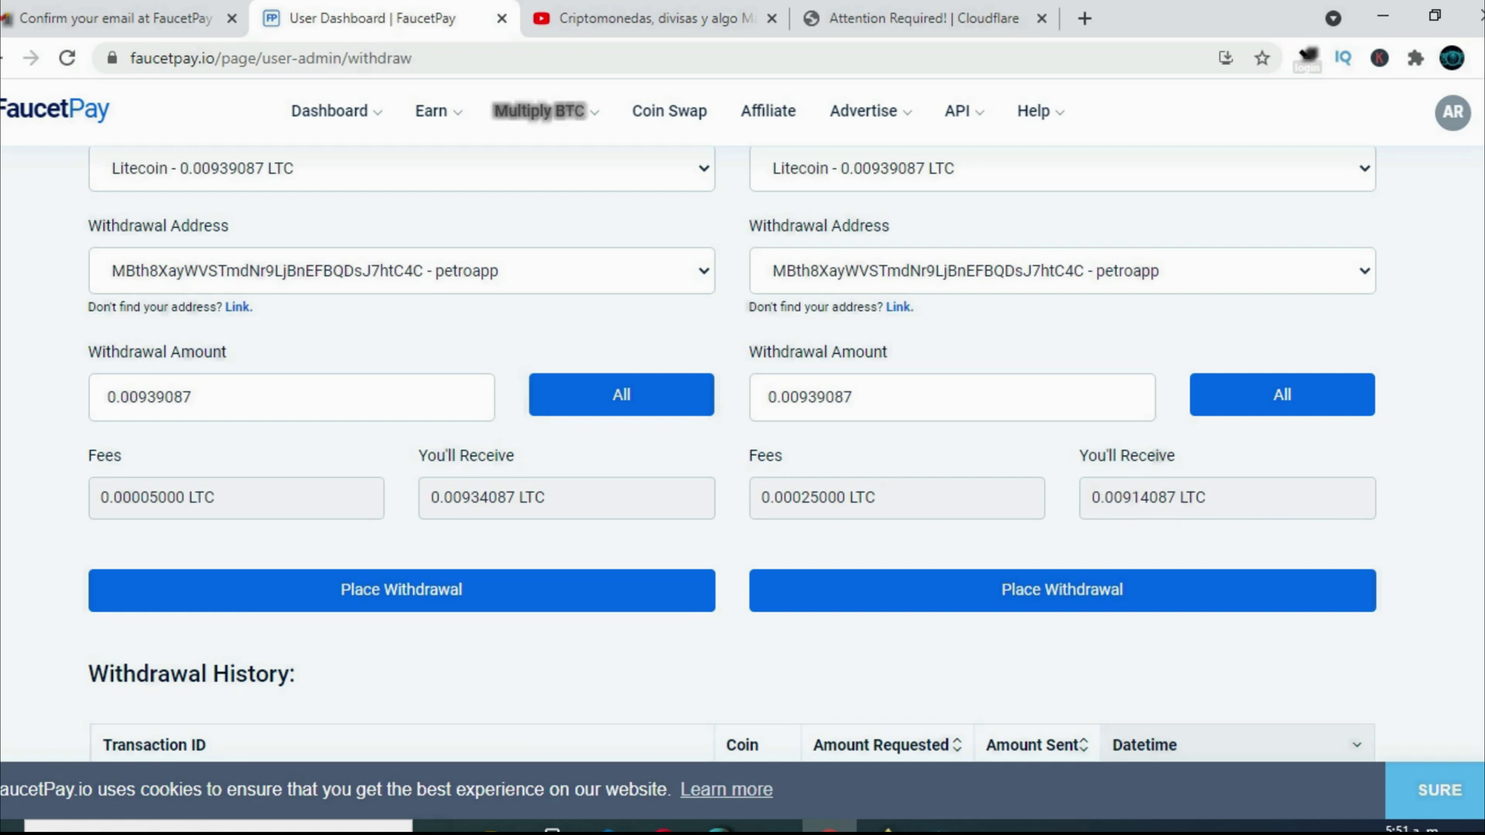
pyautogui.scroll(-4, 743, 448)
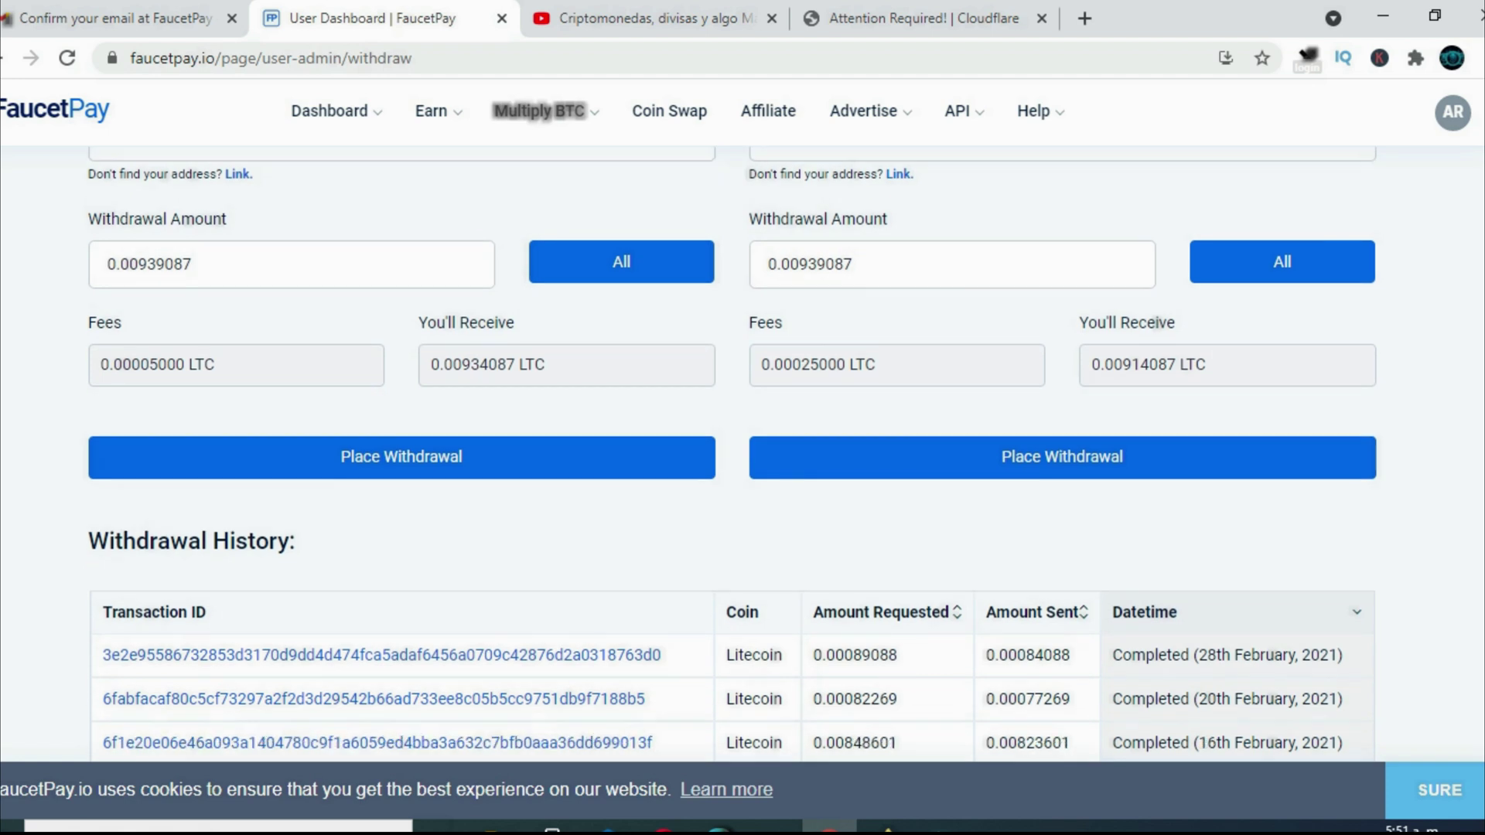
pyautogui.scroll(-2, 214, 244)
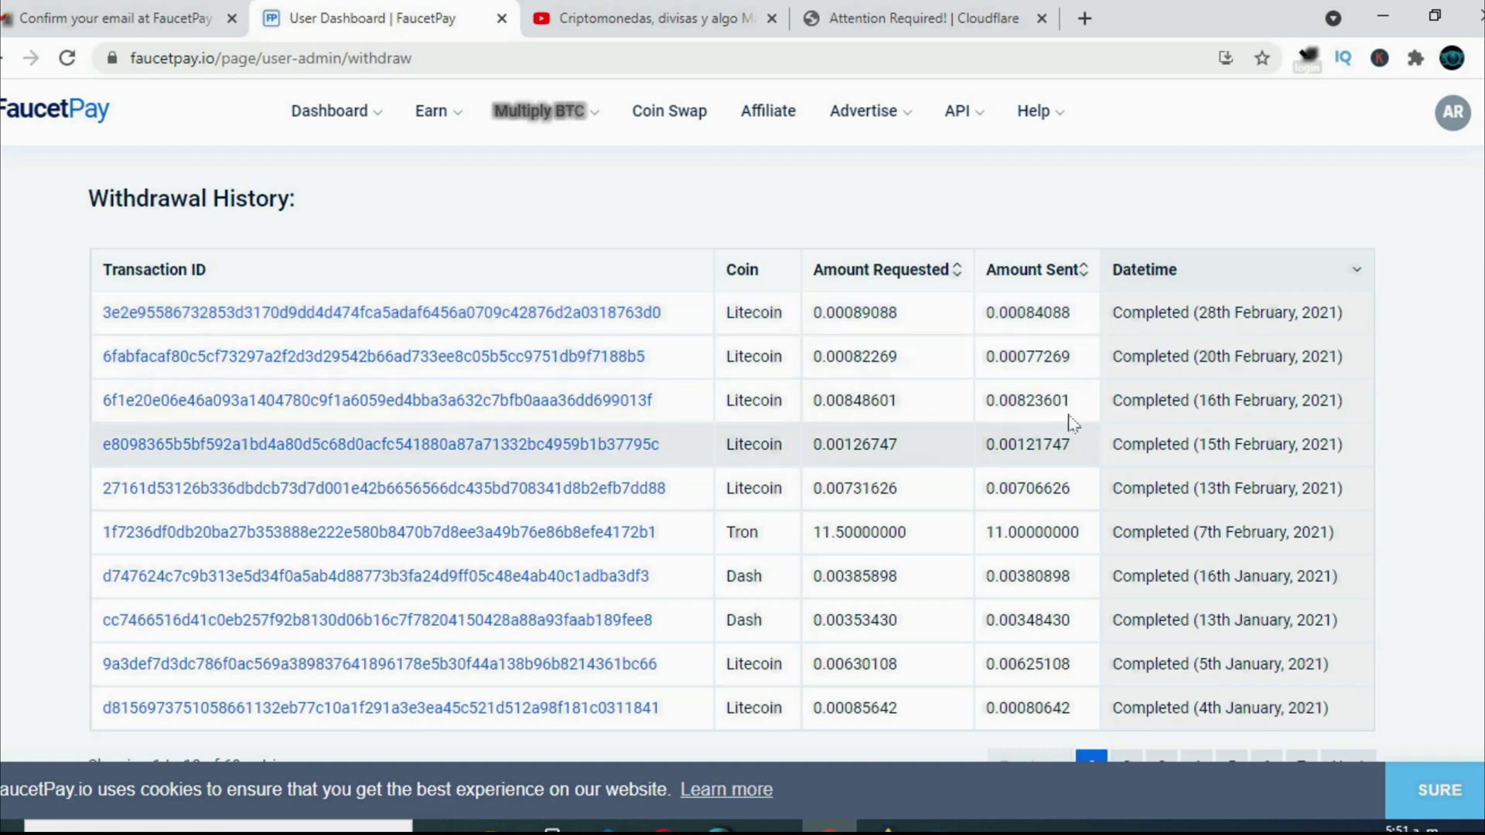
pyautogui.scroll(-3, 731, 464)
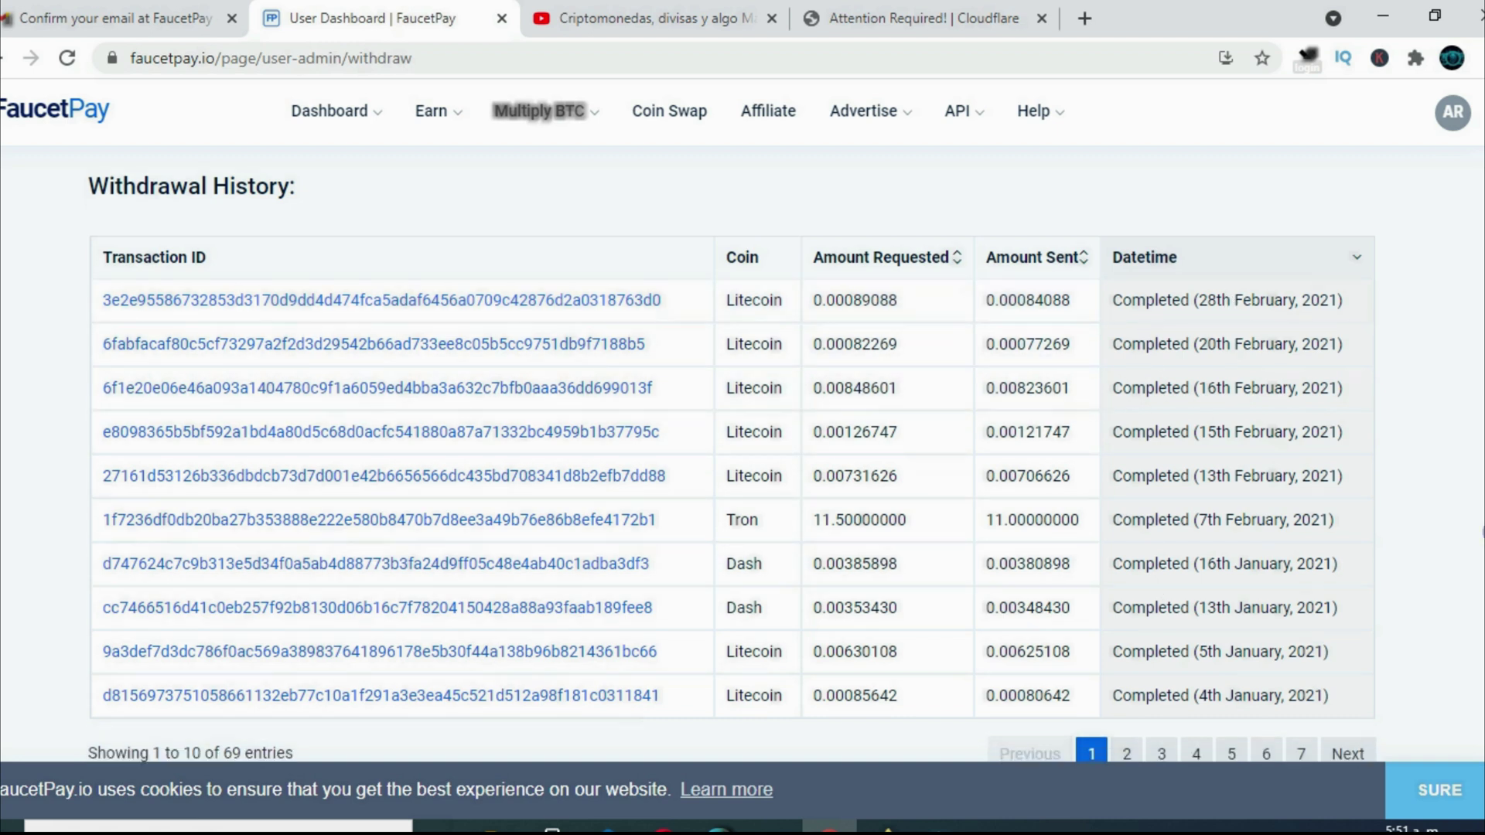
pyautogui.scroll(6, 731, 464)
pyautogui.scroll(10, 733, 453)
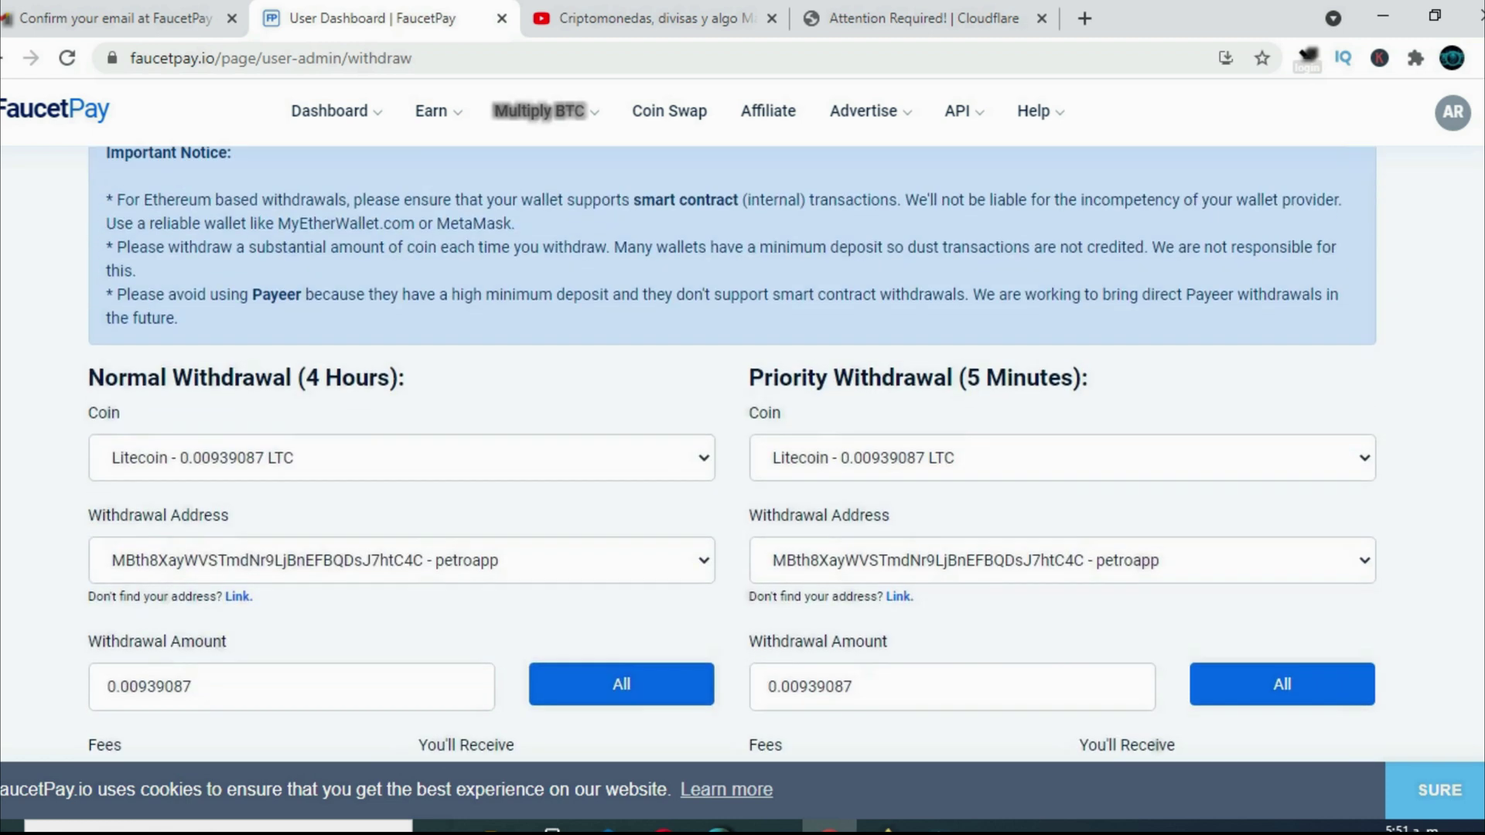